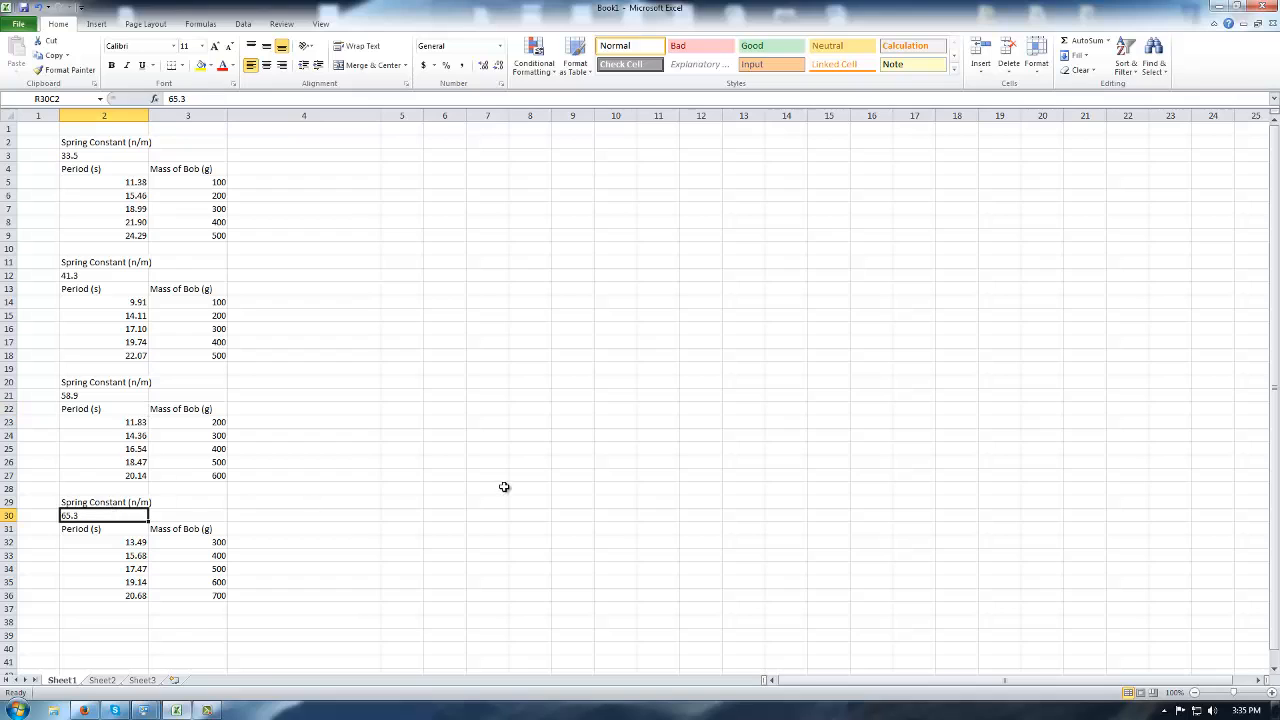
Type the heading 'Mass of Bob (kg)' beside the first table's Mass of Bob (g) heading.
drag(104, 181, 103, 234)
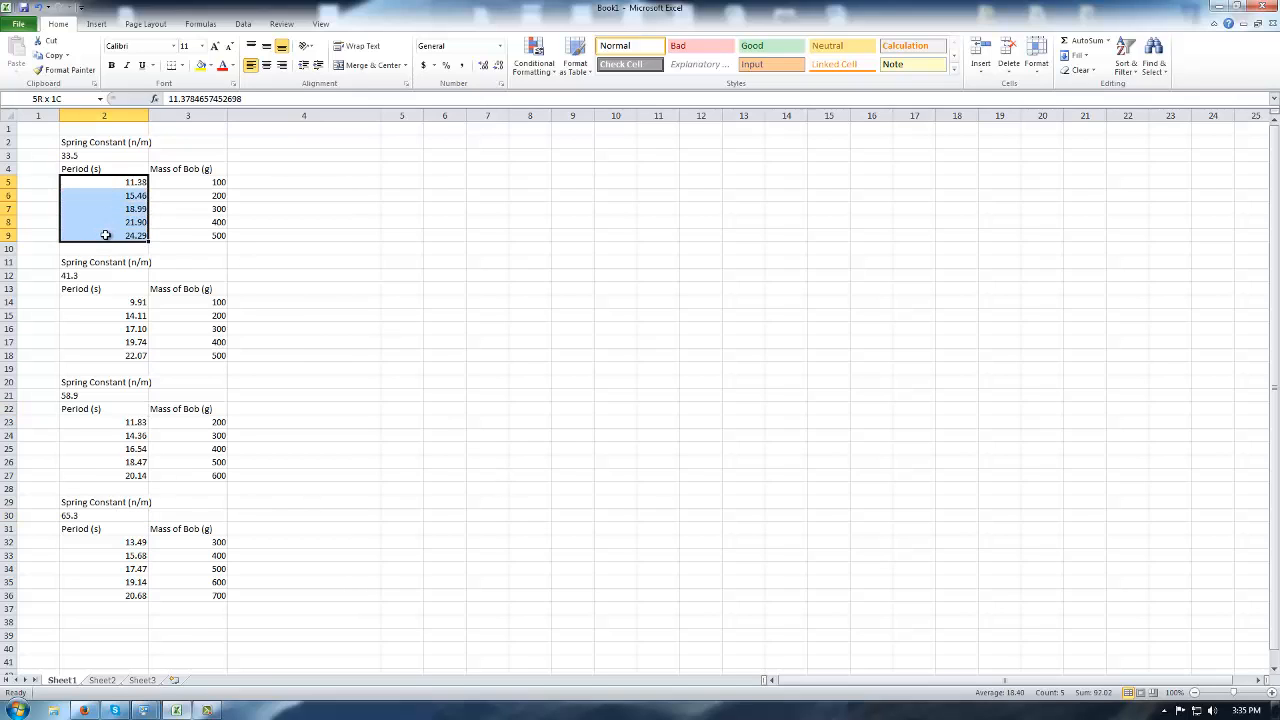
drag(189, 183, 190, 235)
click(375, 209)
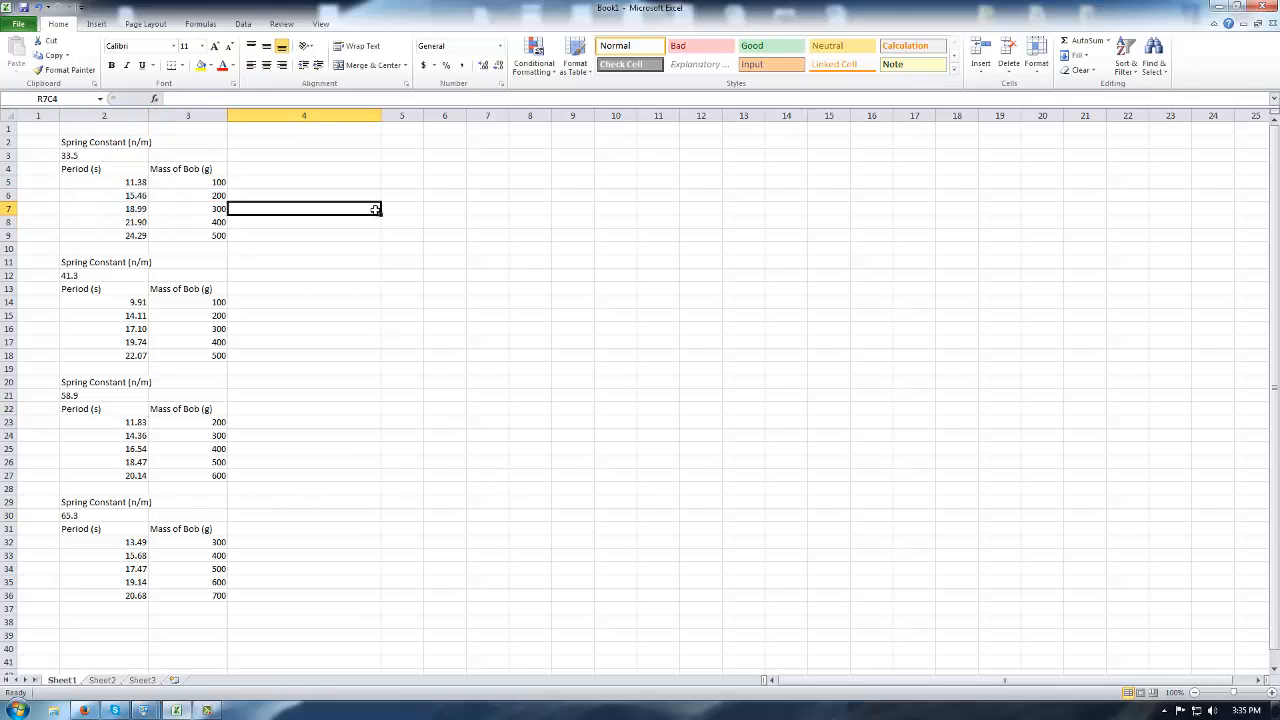
click(273, 183)
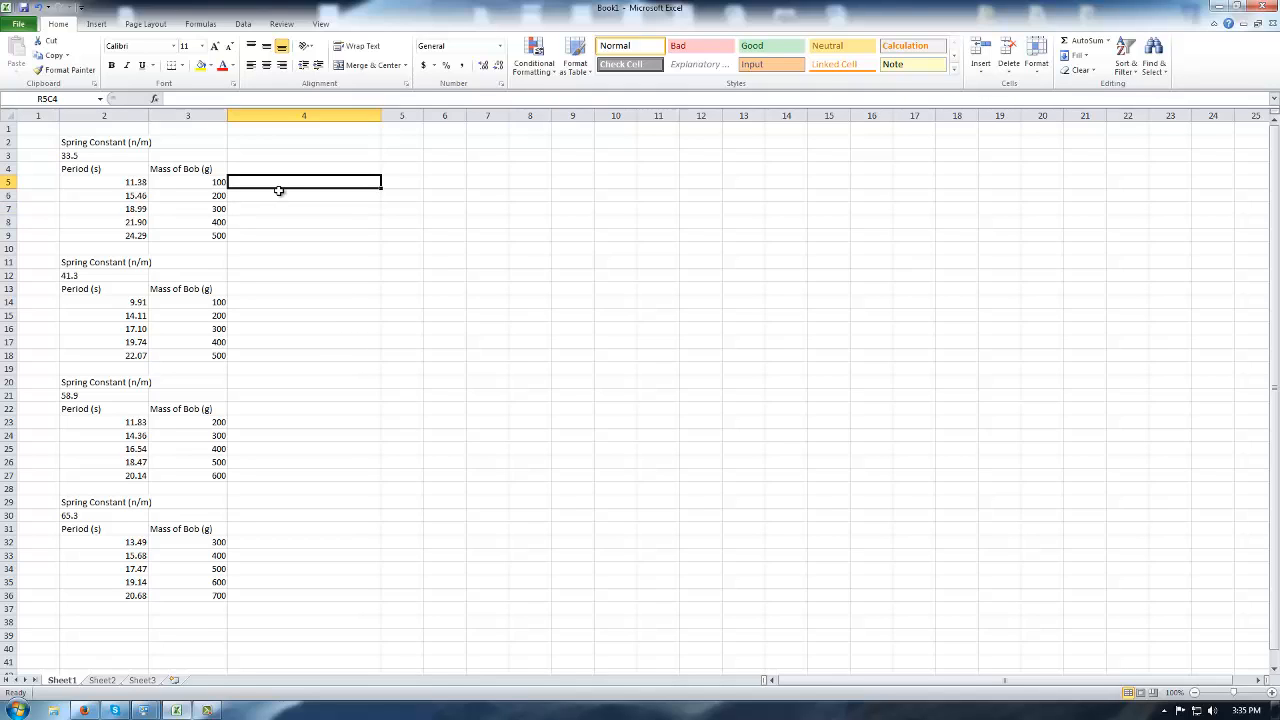
click(295, 168)
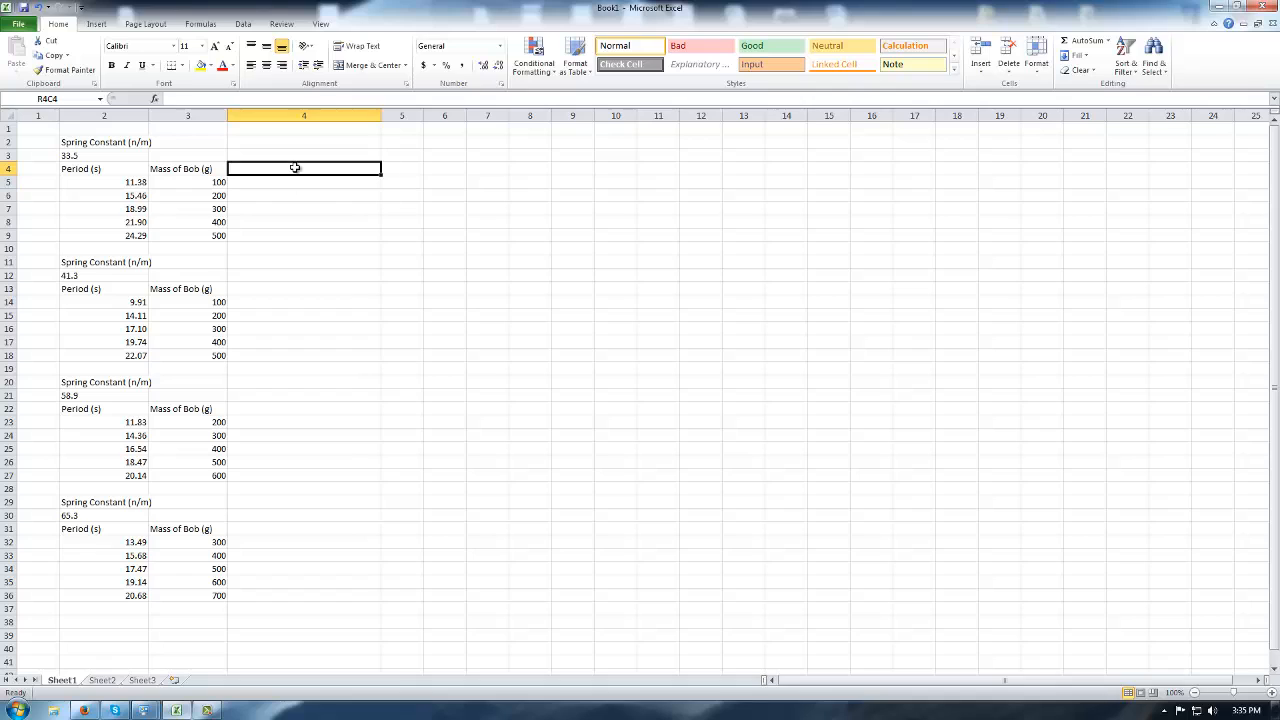
text(m)
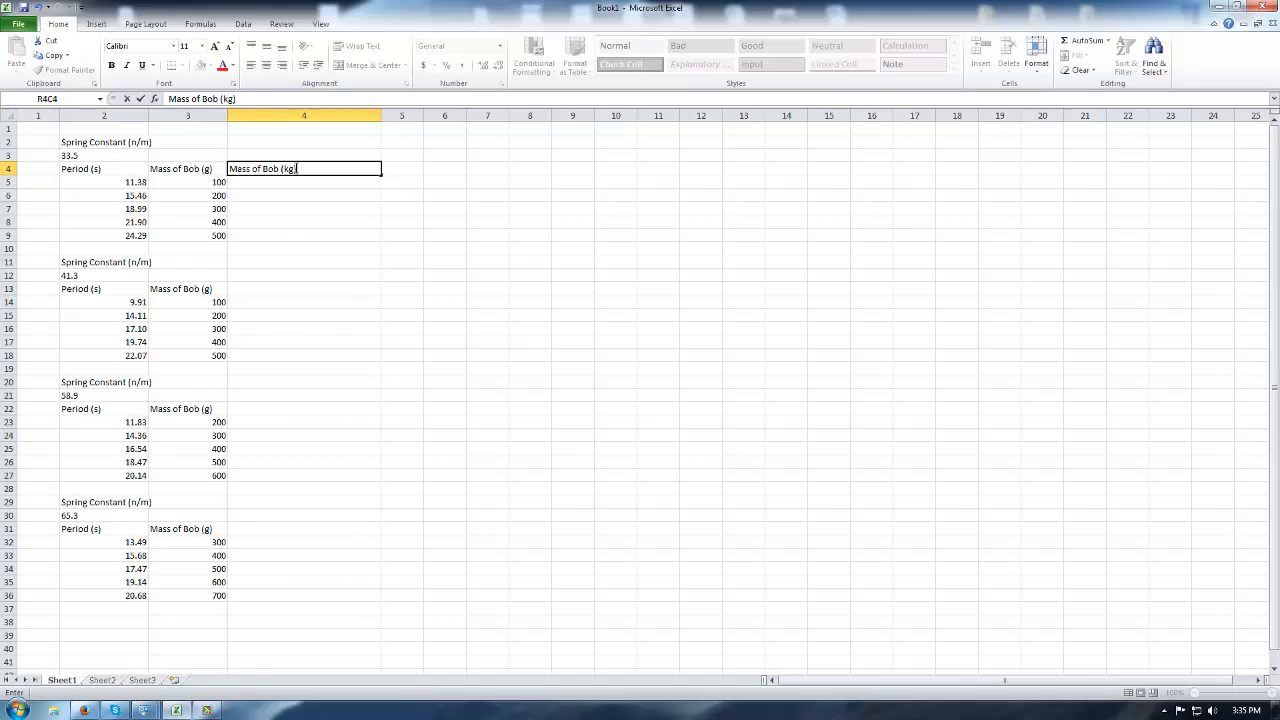
text(ass of Bob (kg))
click(310, 209)
Right-align the Mass of Bob (kg) heading.
click(302, 158)
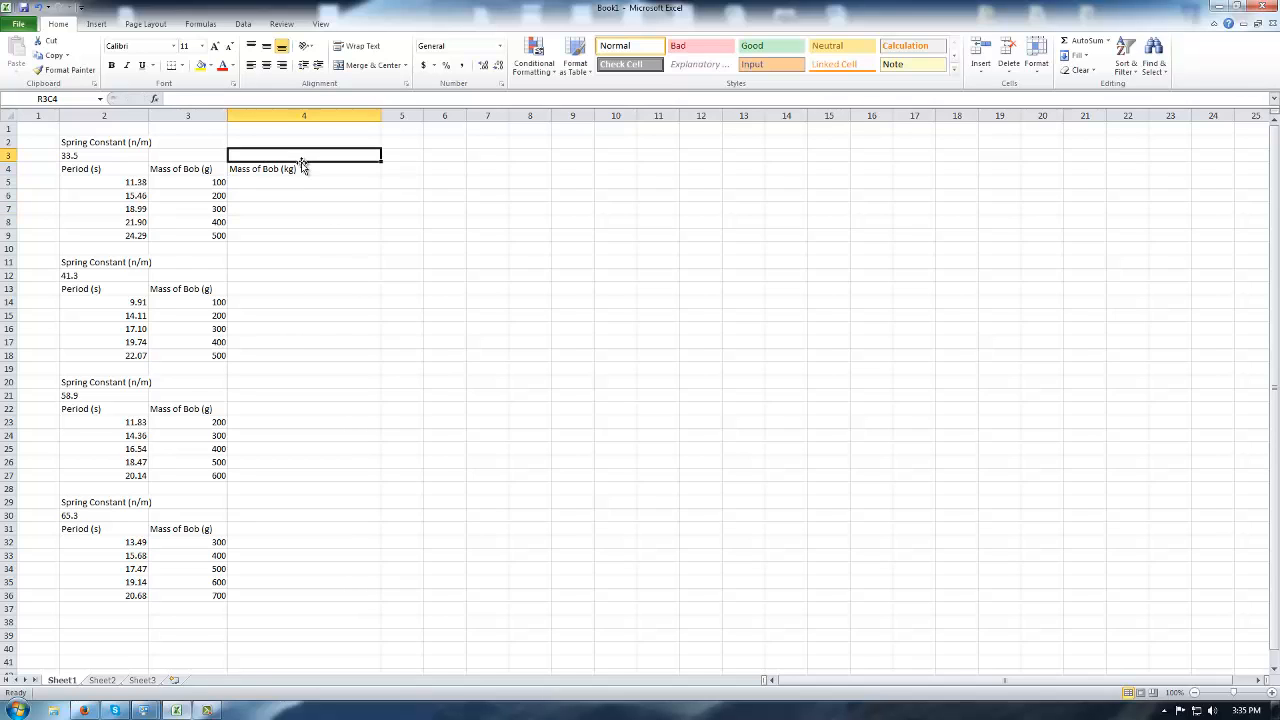
click(302, 167)
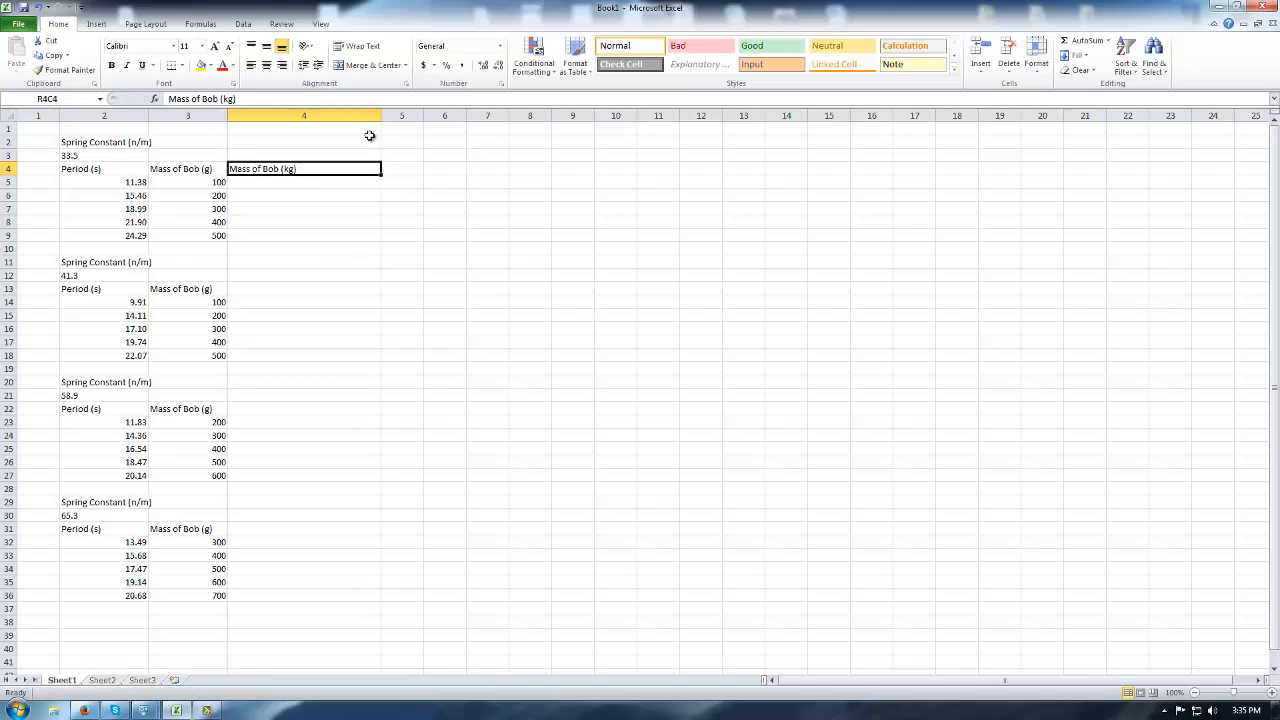
click(281, 66)
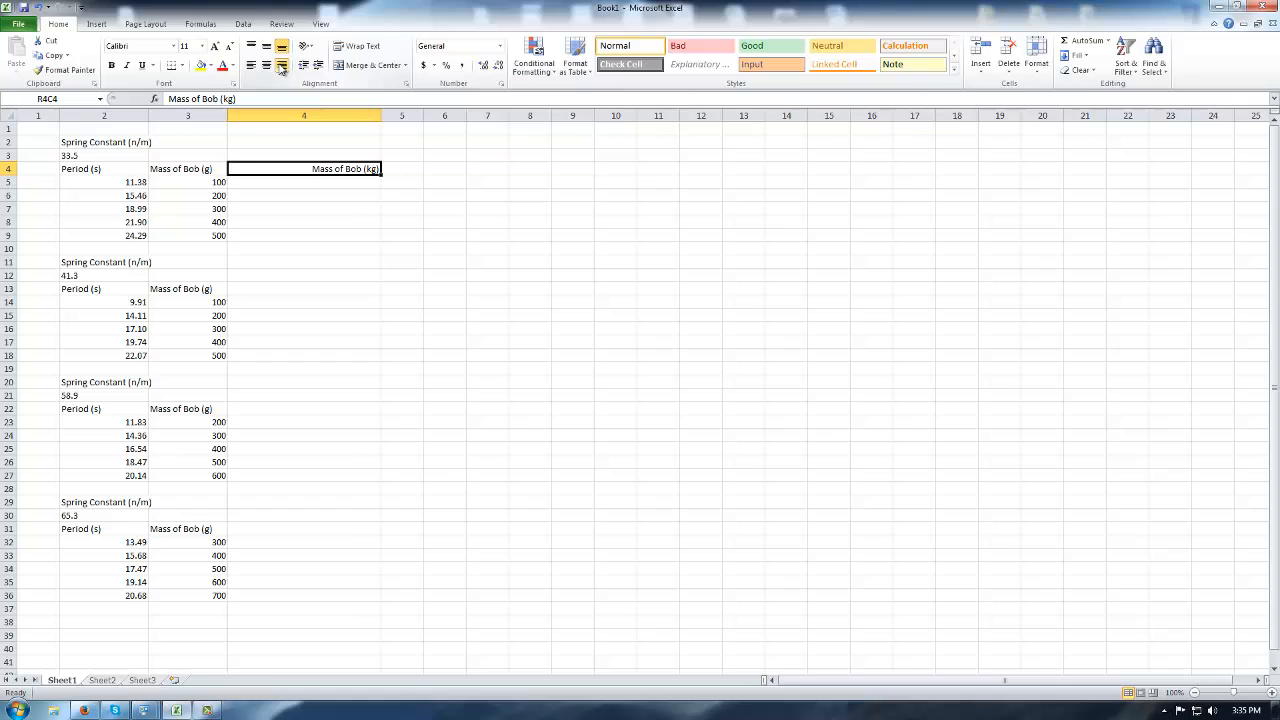
click(290, 182)
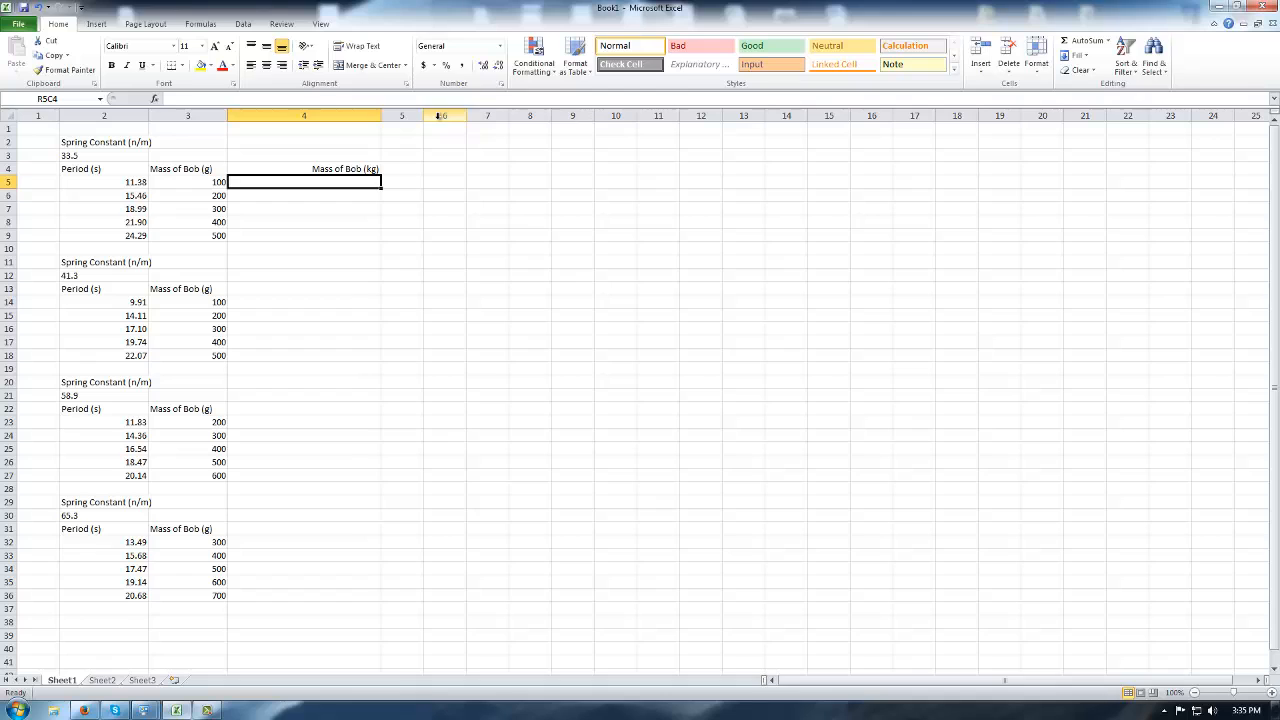
Enter a formula dividing the 100 g mass by 1000 in the first kilogram cell.
text(=)
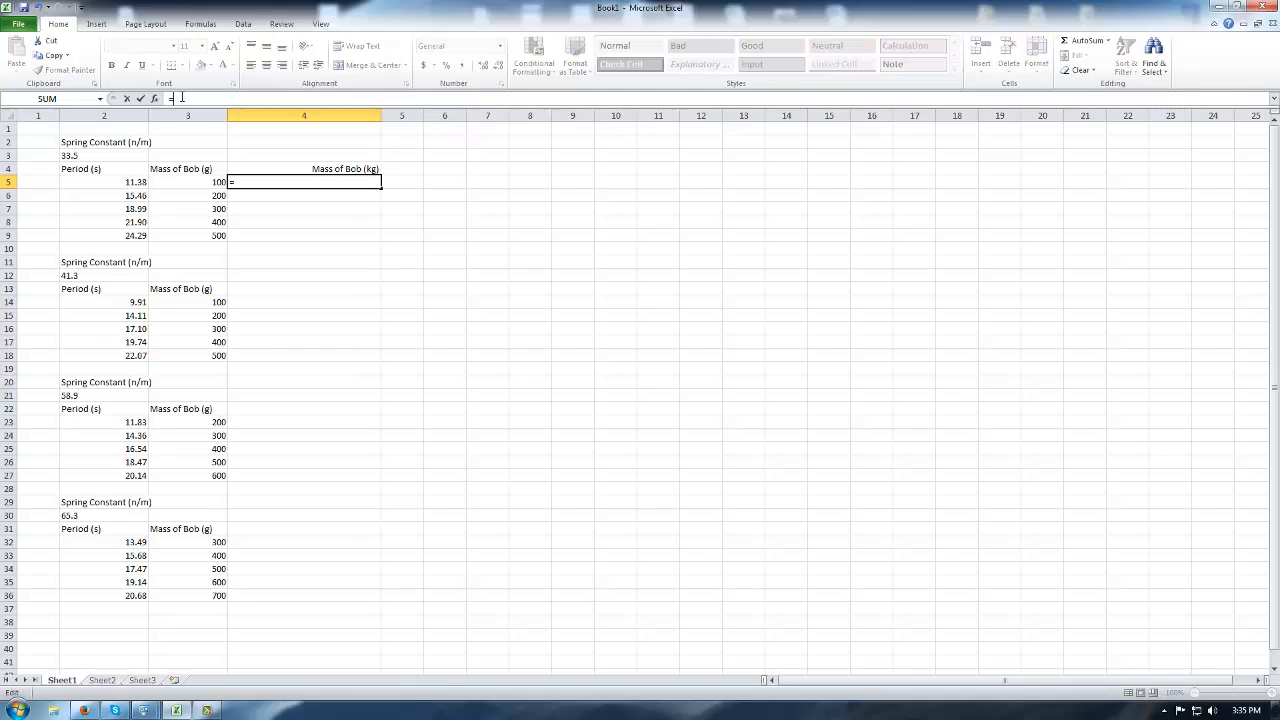
click(198, 181)
text(/1000)
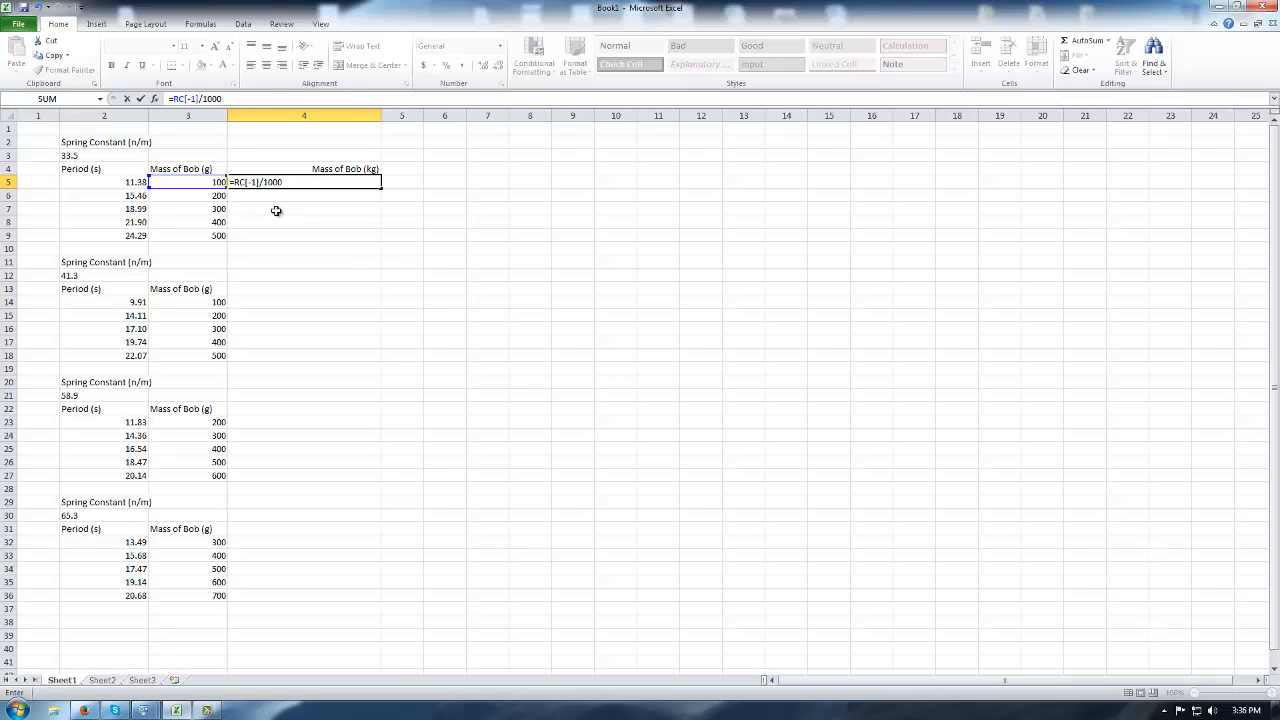
key(Return)
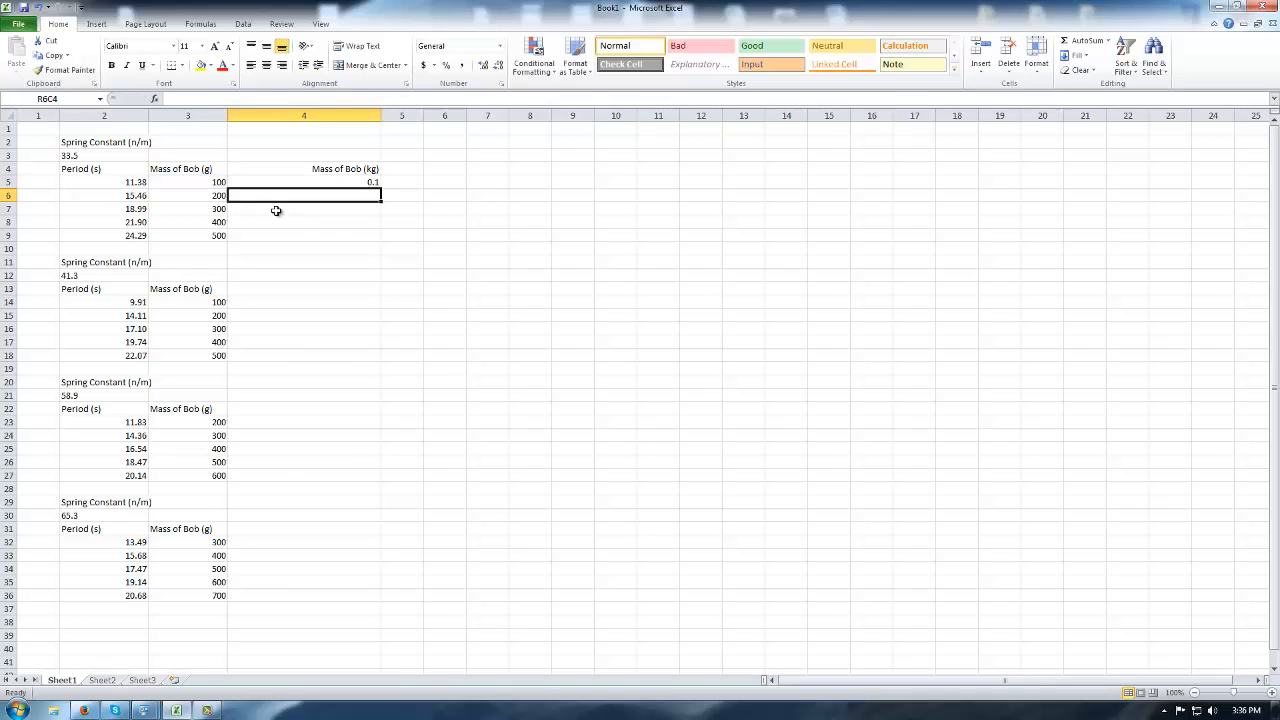
Fill the kilogram formula down to row 9, then copy the kg heading and values.
click(320, 173)
click(324, 181)
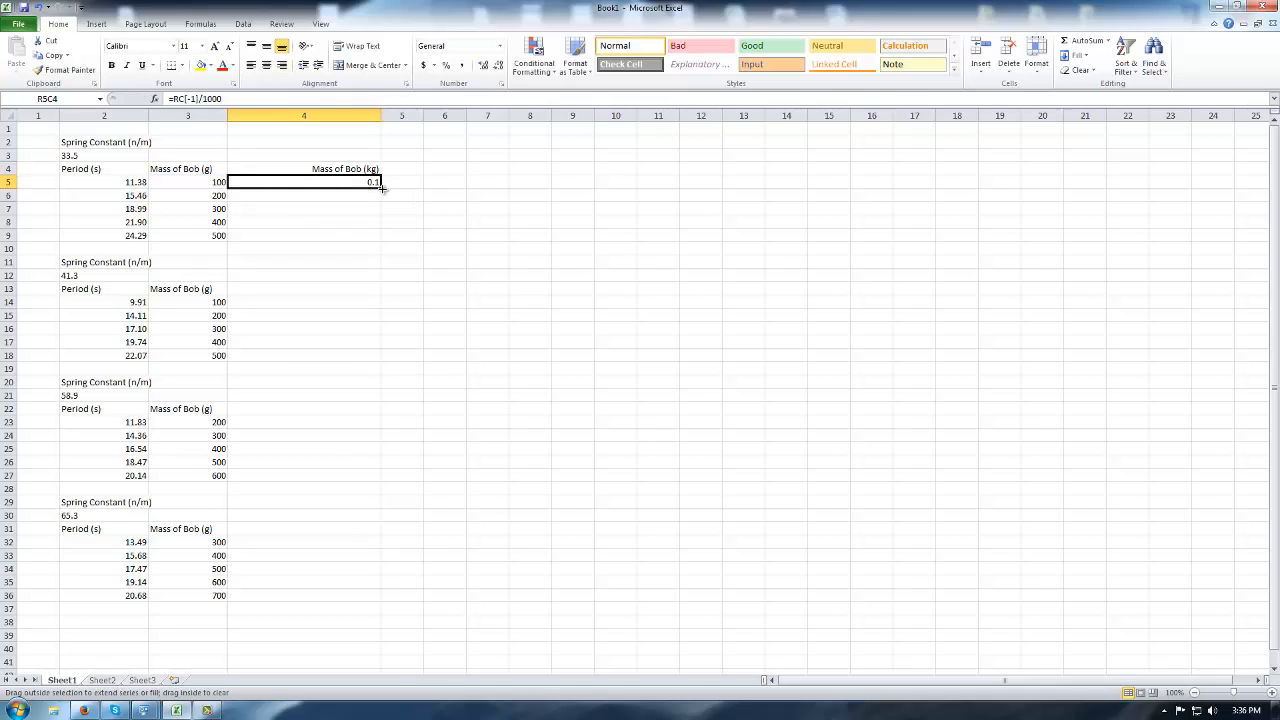
drag(381, 187, 382, 244)
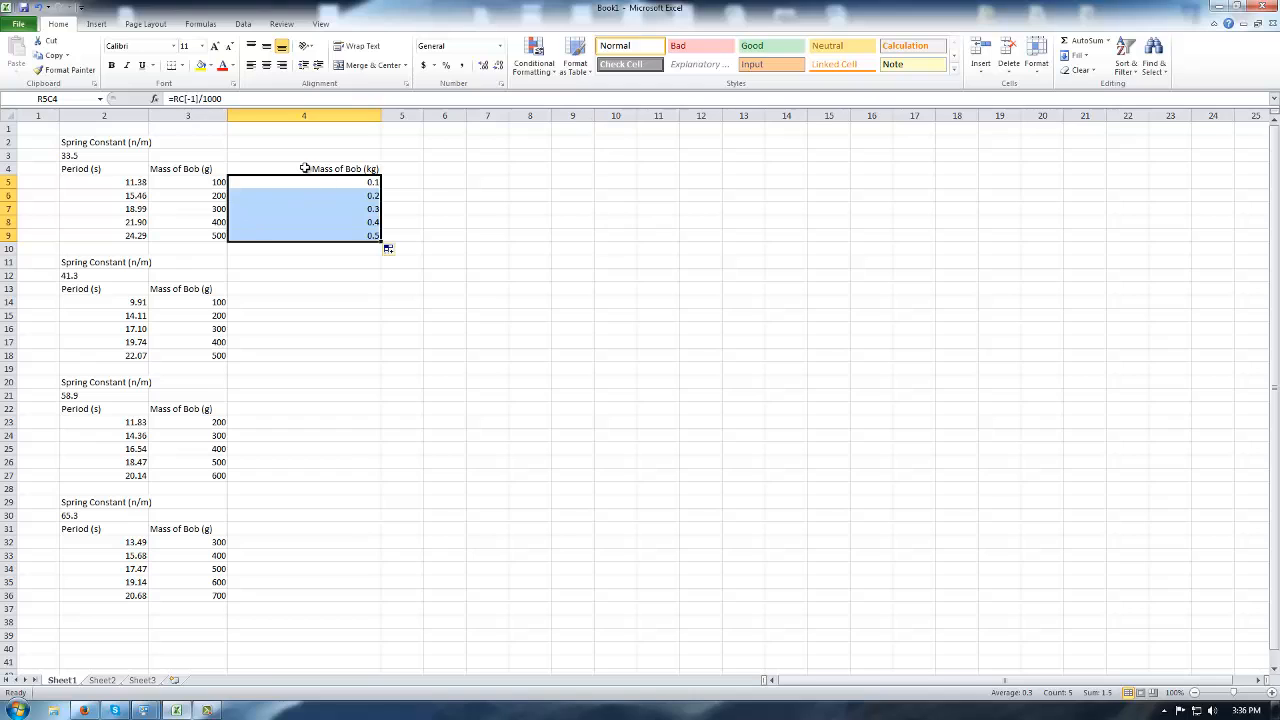
drag(304, 168, 305, 230)
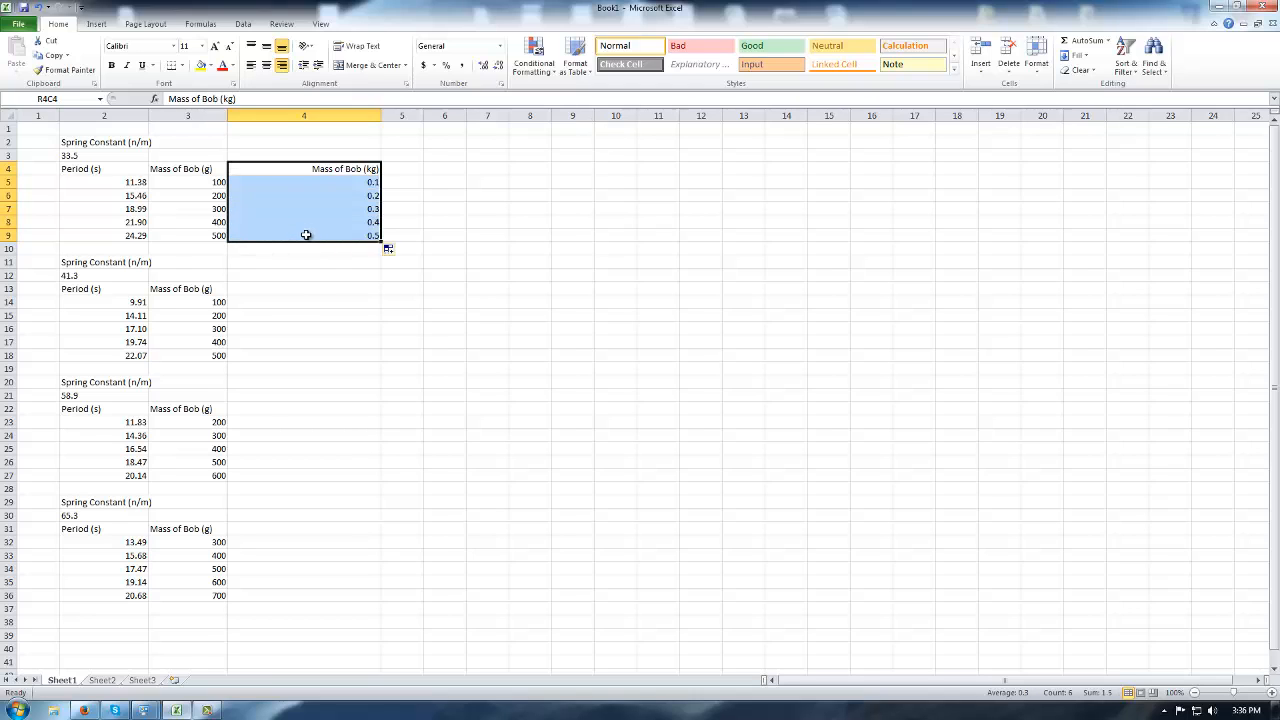
key(ctrl+c)
Paste the Mass of Bob (kg) column into the second, third and fourth tables.
click(300, 289)
key(ctrl+v)
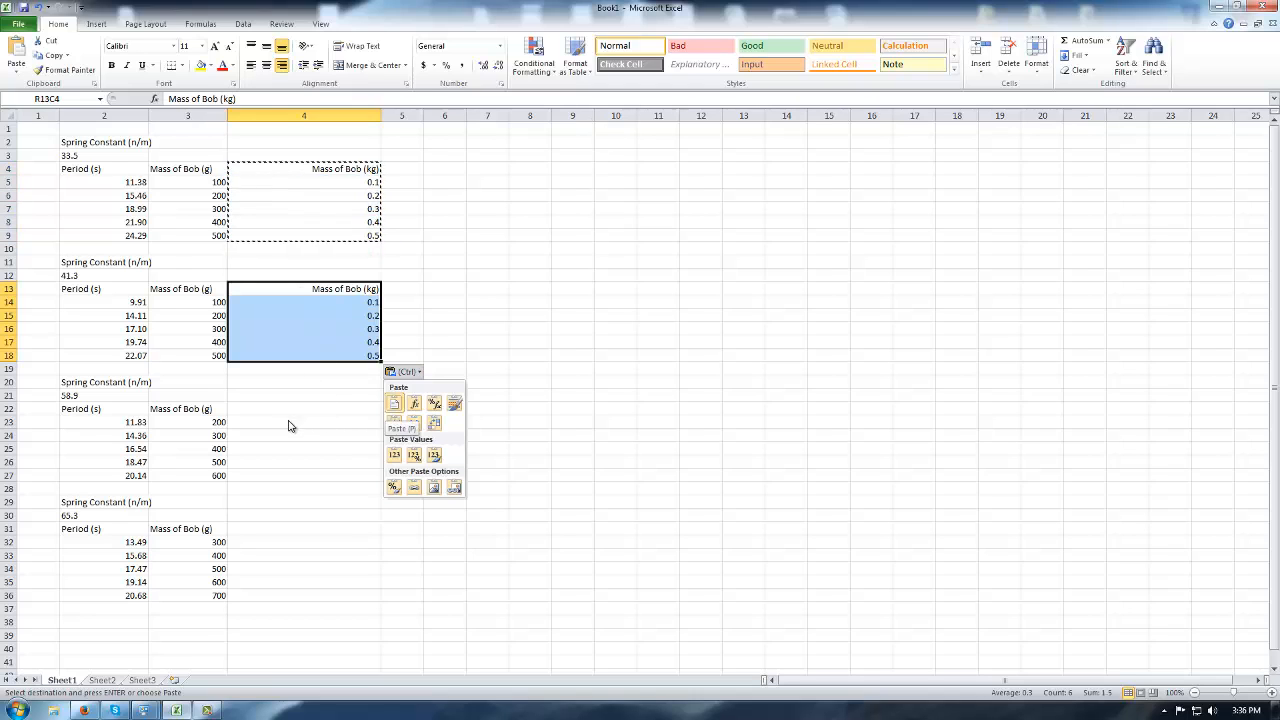
click(290, 408)
key(ctrl+v)
click(271, 530)
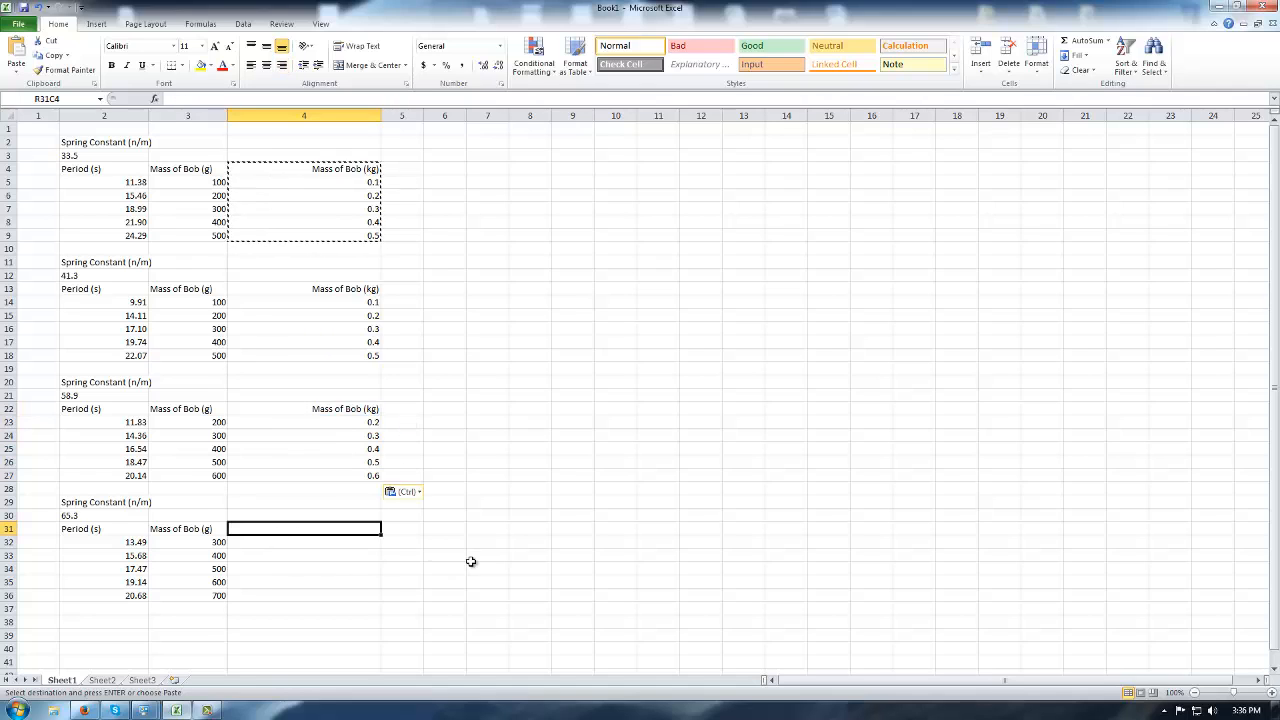
key(ctrl+v)
click(345, 546)
click(488, 566)
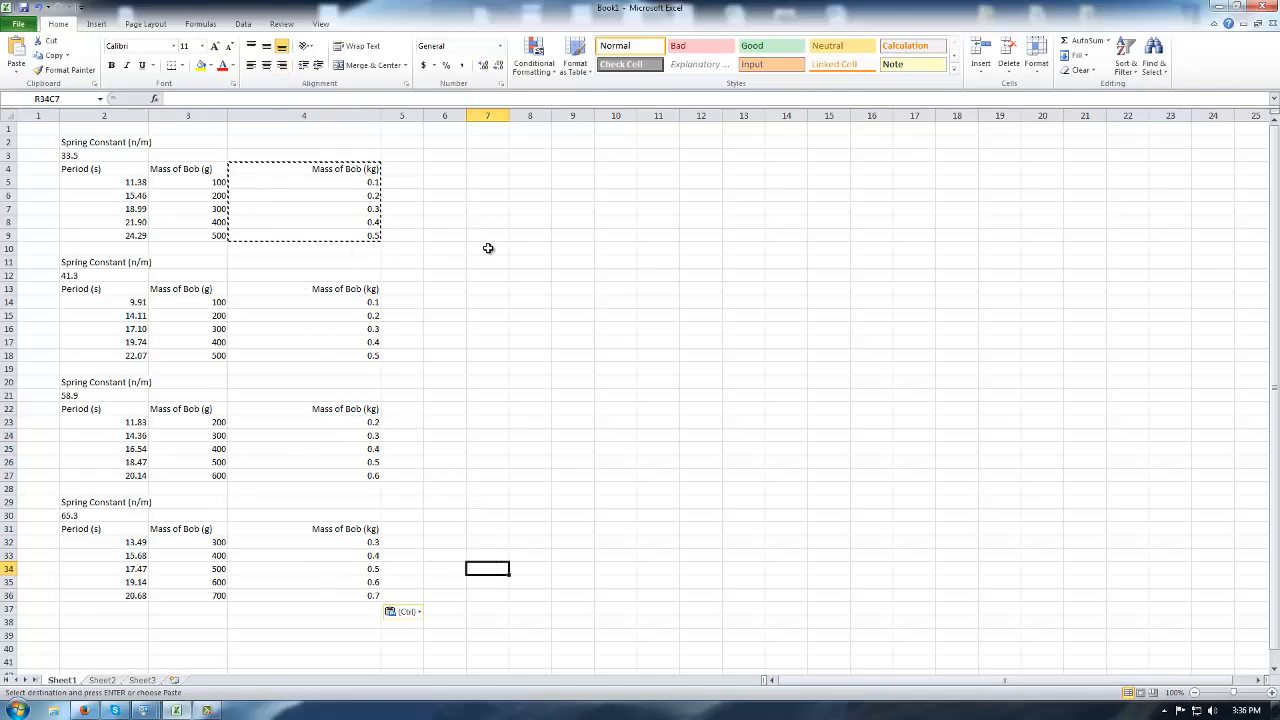
Narrow column 4 to fit the kilogram headings.
click(488, 248)
click(648, 501)
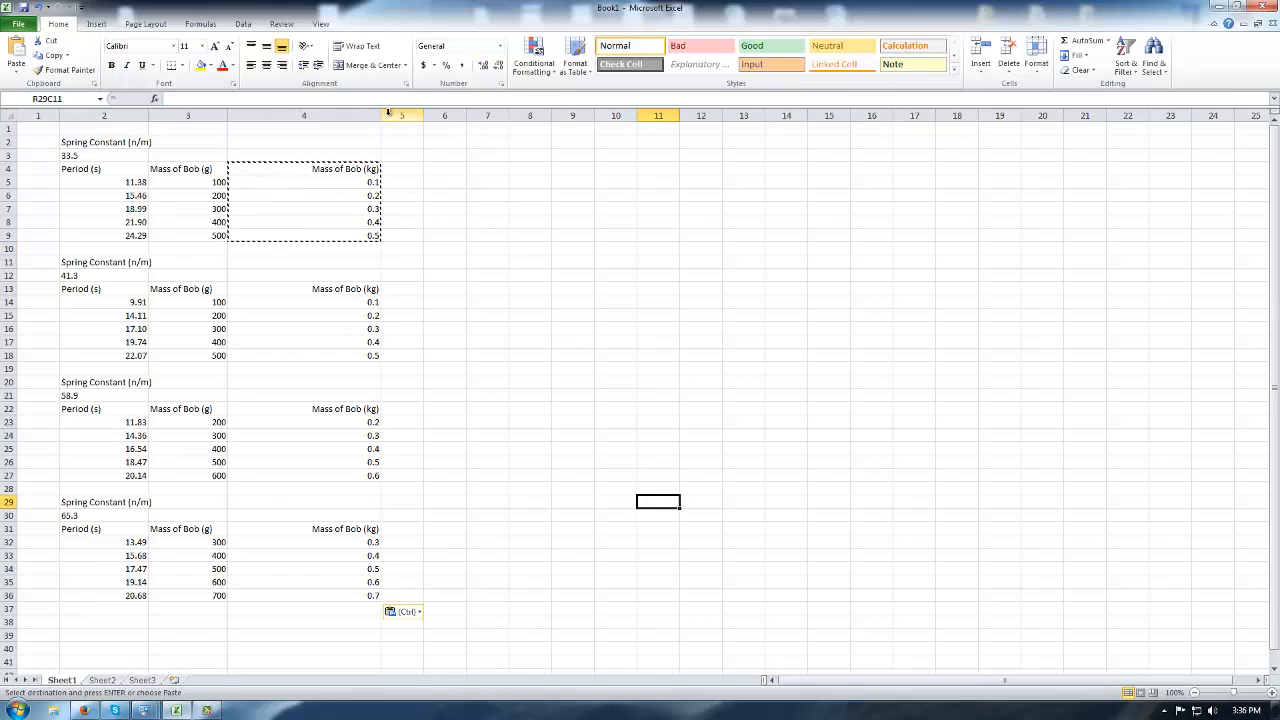
drag(383, 112, 300, 117)
click(476, 377)
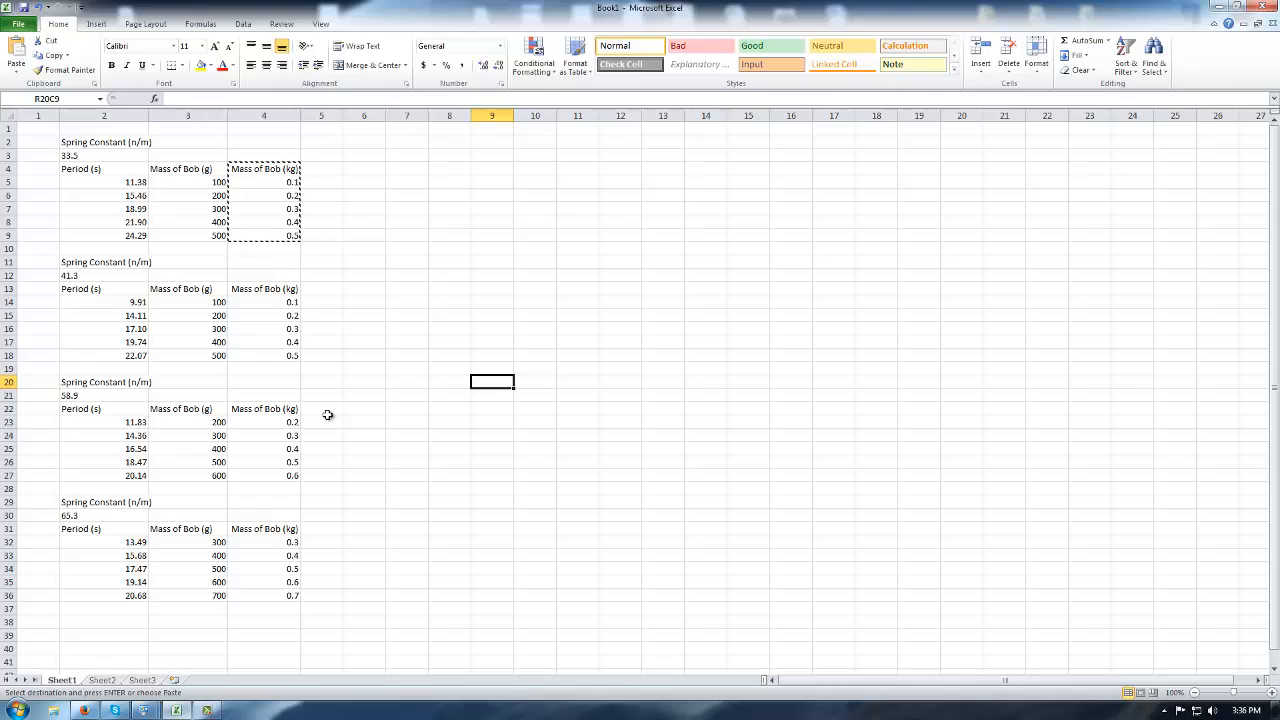
Insert a marker-only scatter chart and move it up beside the first two tables.
click(489, 249)
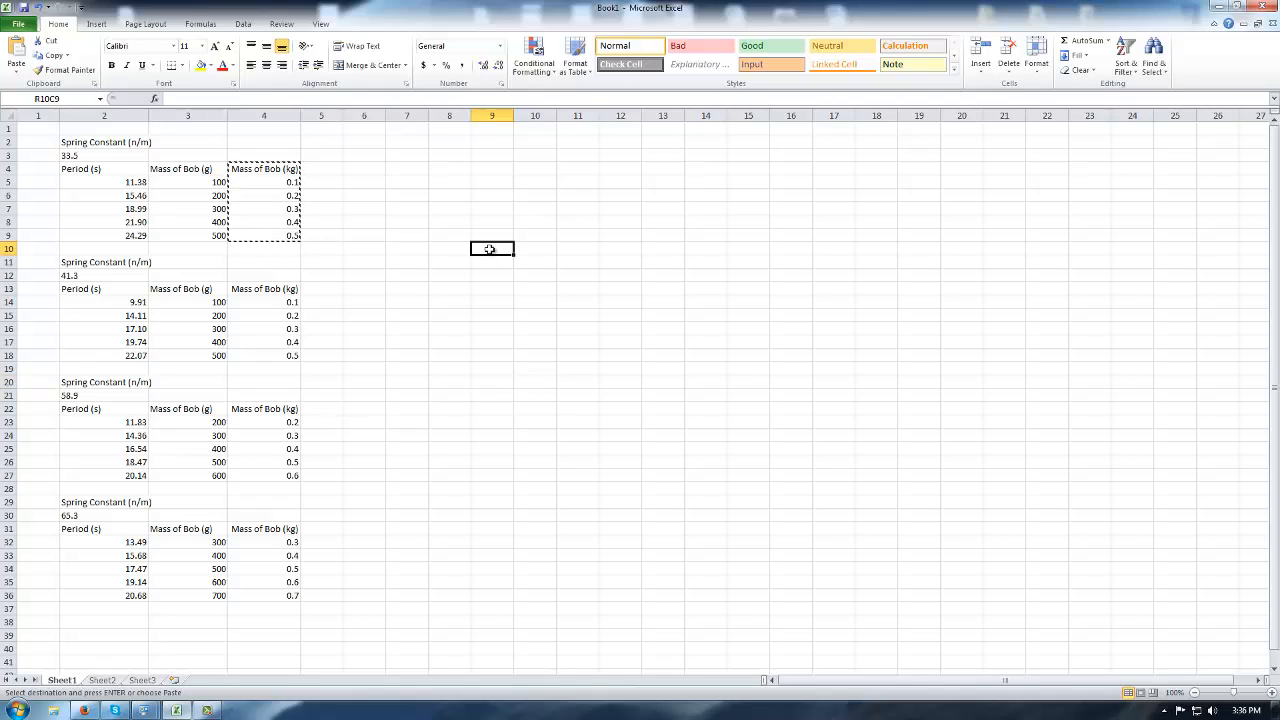
click(548, 219)
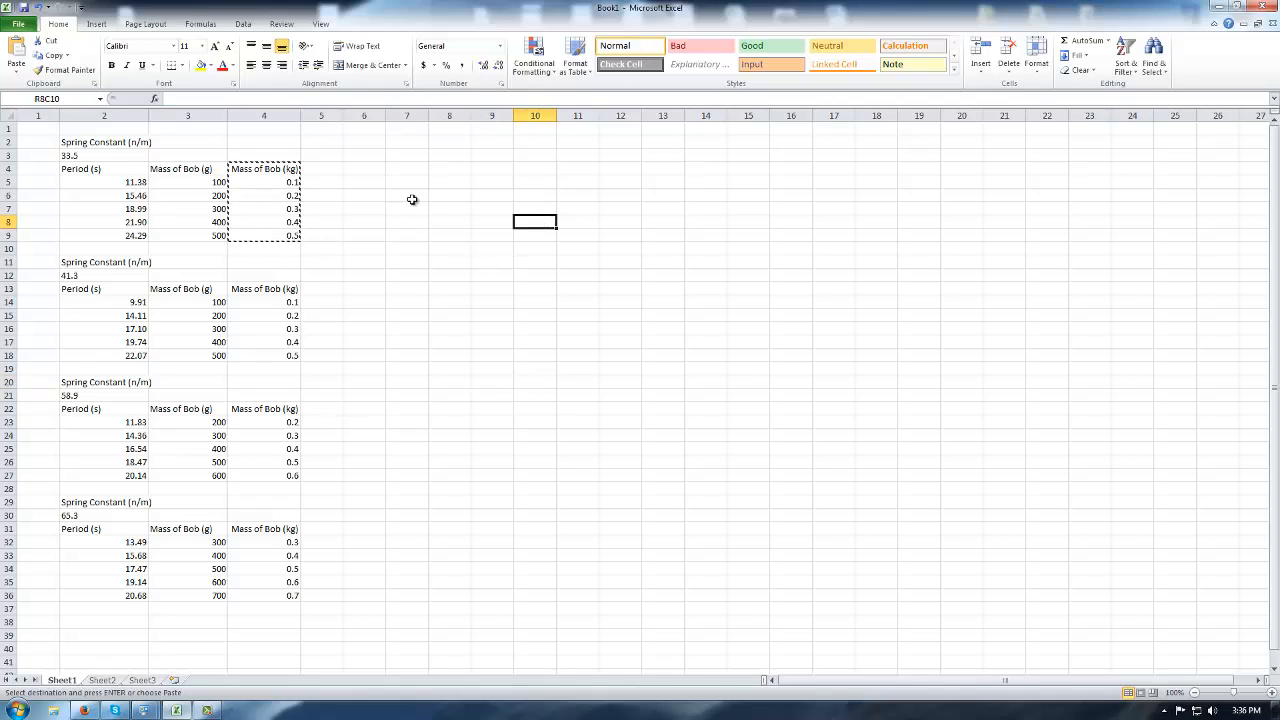
click(96, 23)
click(394, 58)
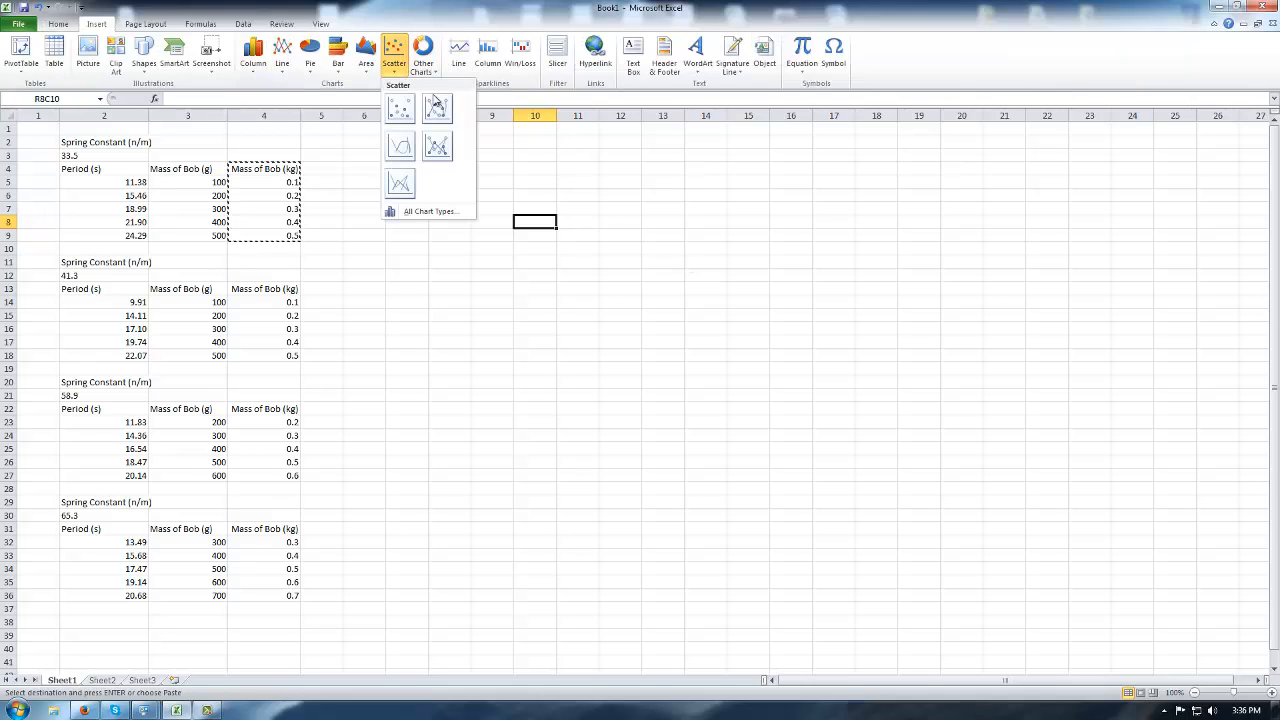
click(399, 108)
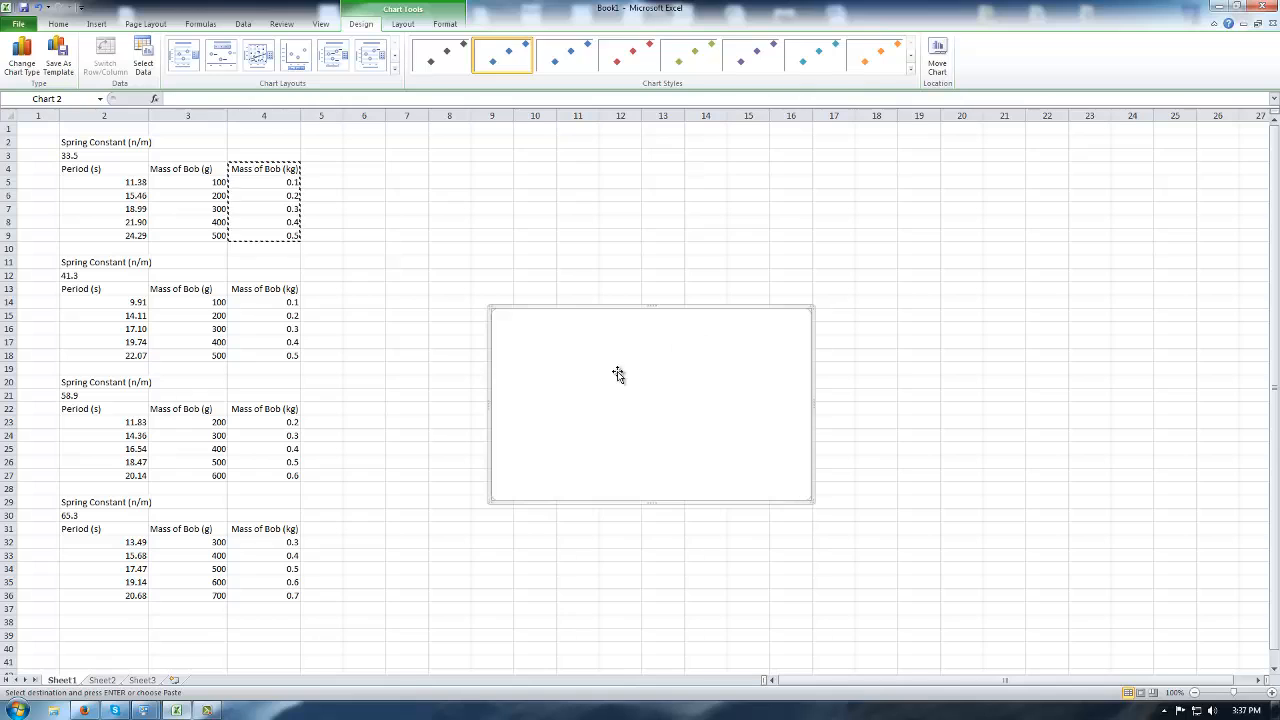
drag(618, 374, 548, 209)
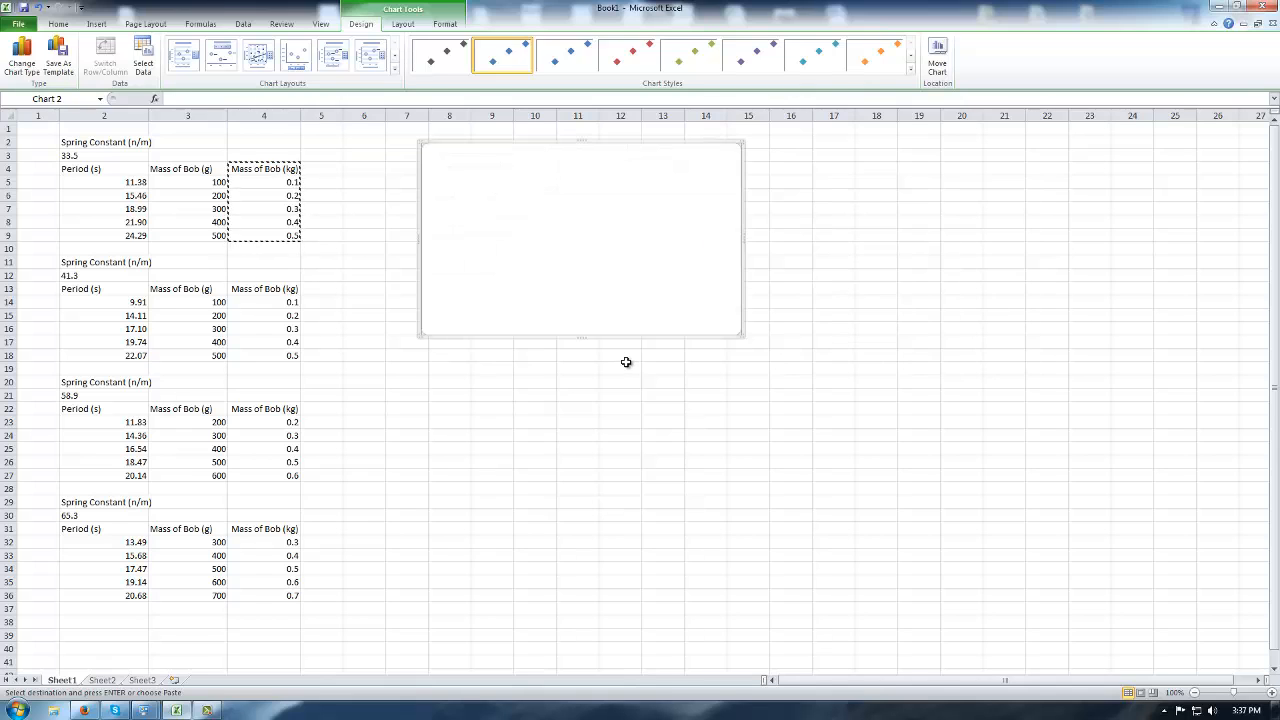
right_click(503, 227)
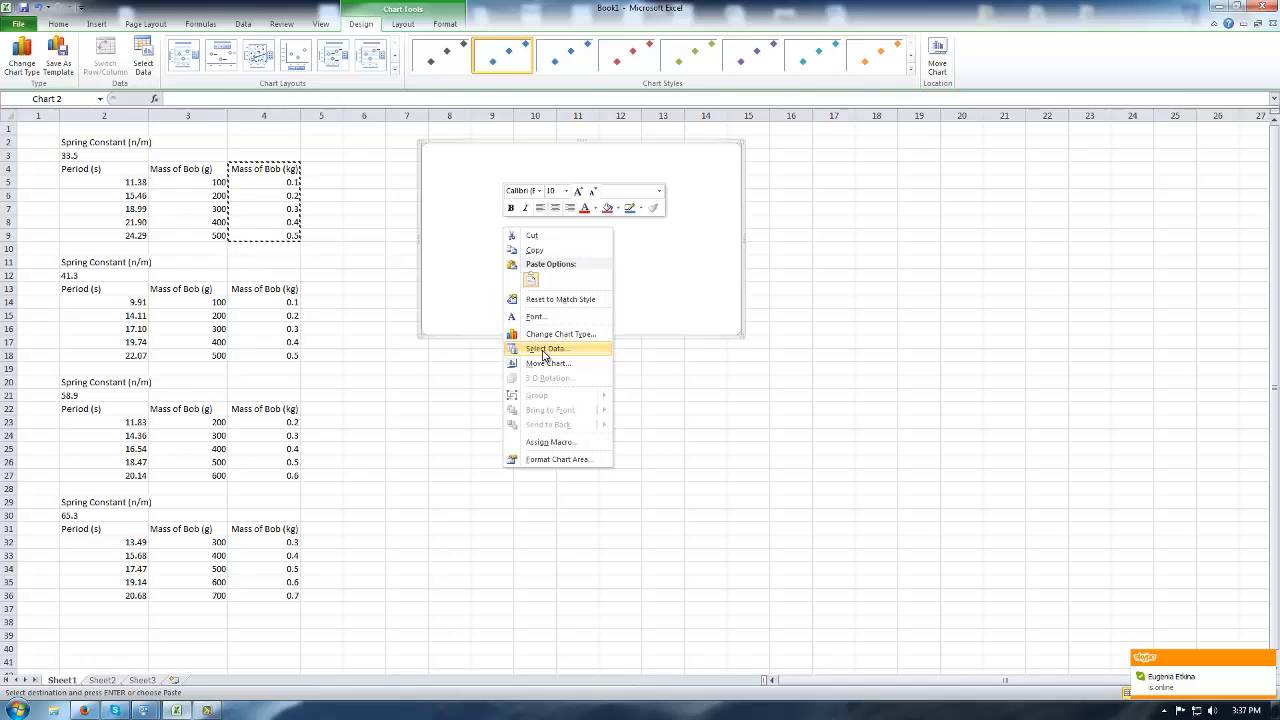
Add a new chart series using the first table's kg masses (0.1–0.5) as X values.
click(543, 349)
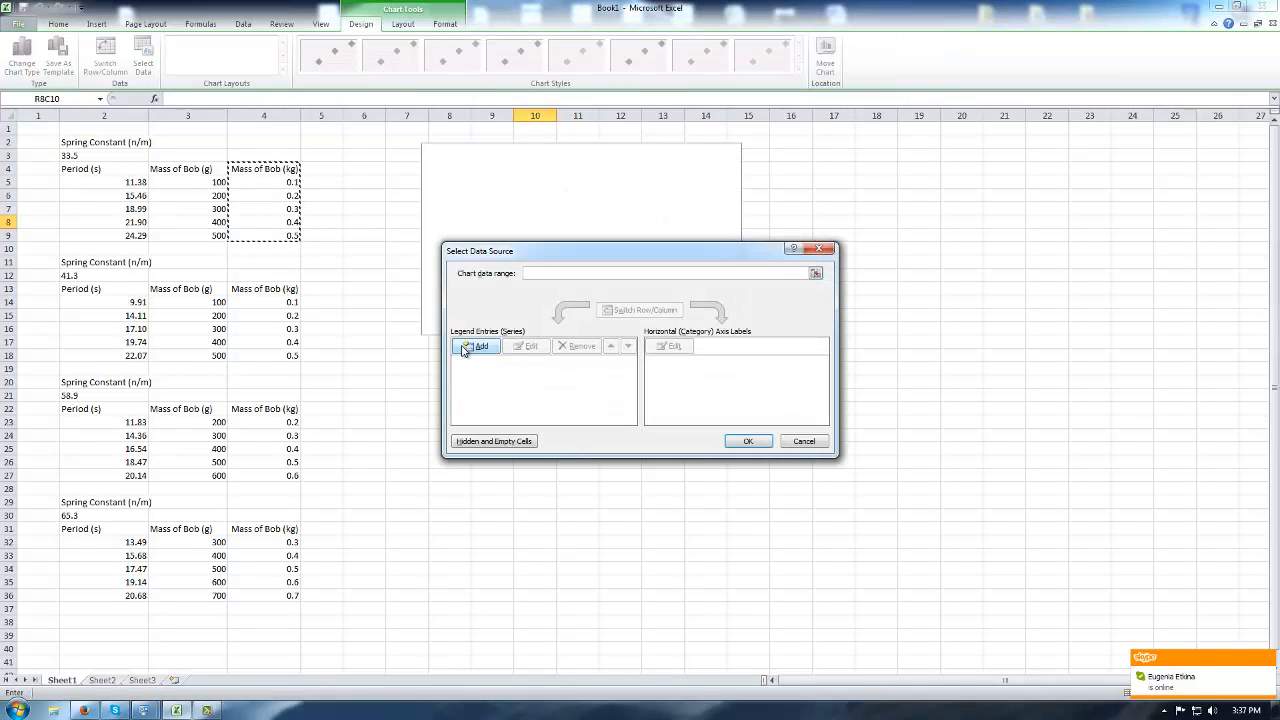
click(470, 350)
drag(666, 297, 896, 196)
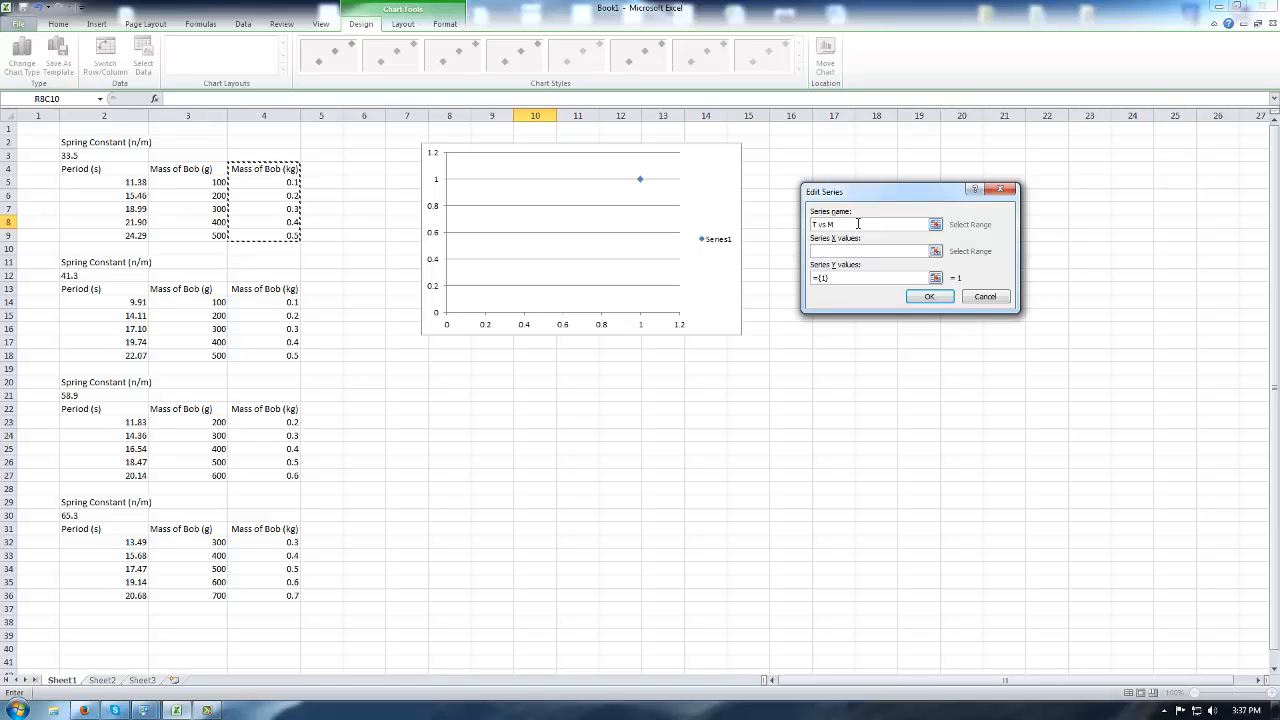
click(934, 251)
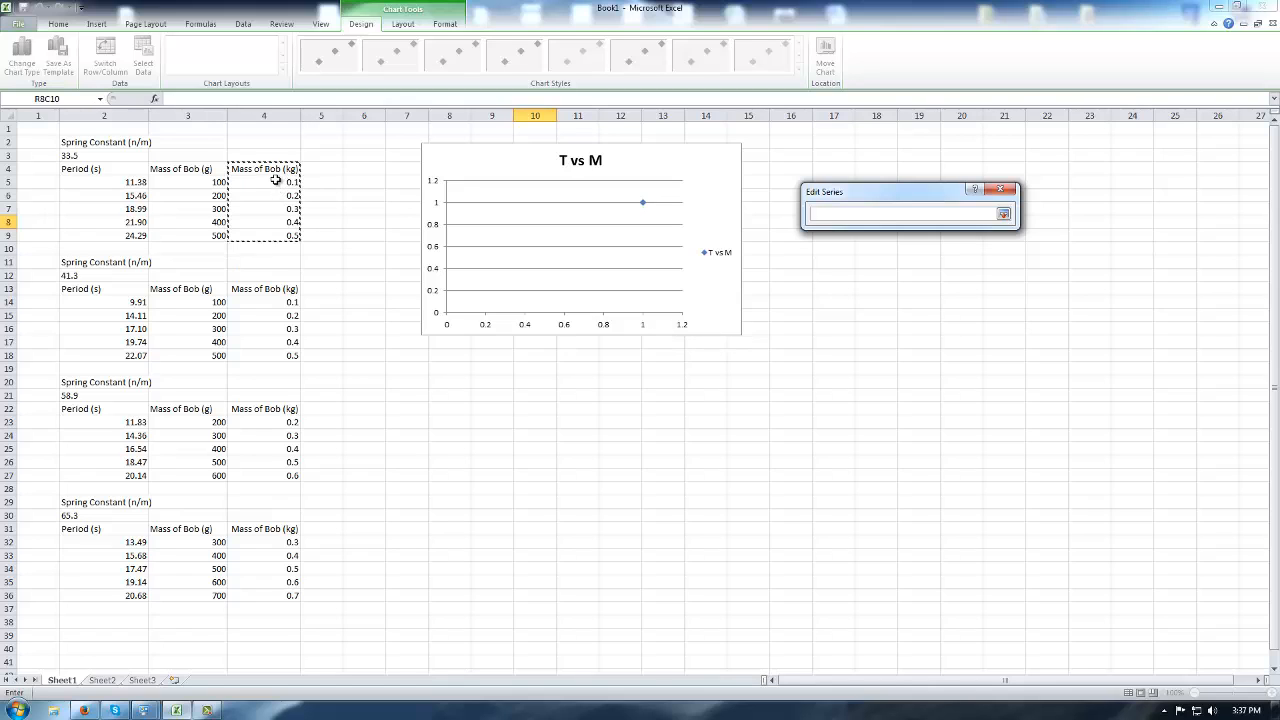
drag(275, 180, 271, 235)
click(1003, 214)
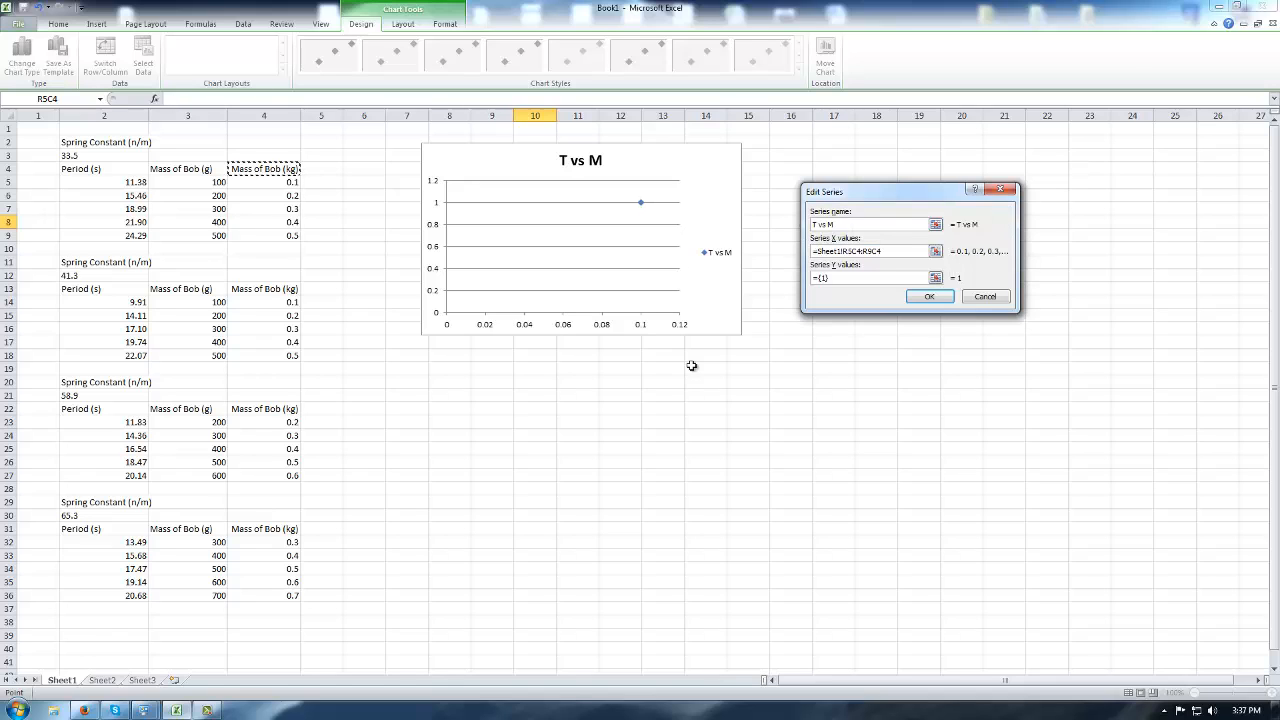
Use the first table's five Period values as Y values and confirm the T vs M series.
click(936, 278)
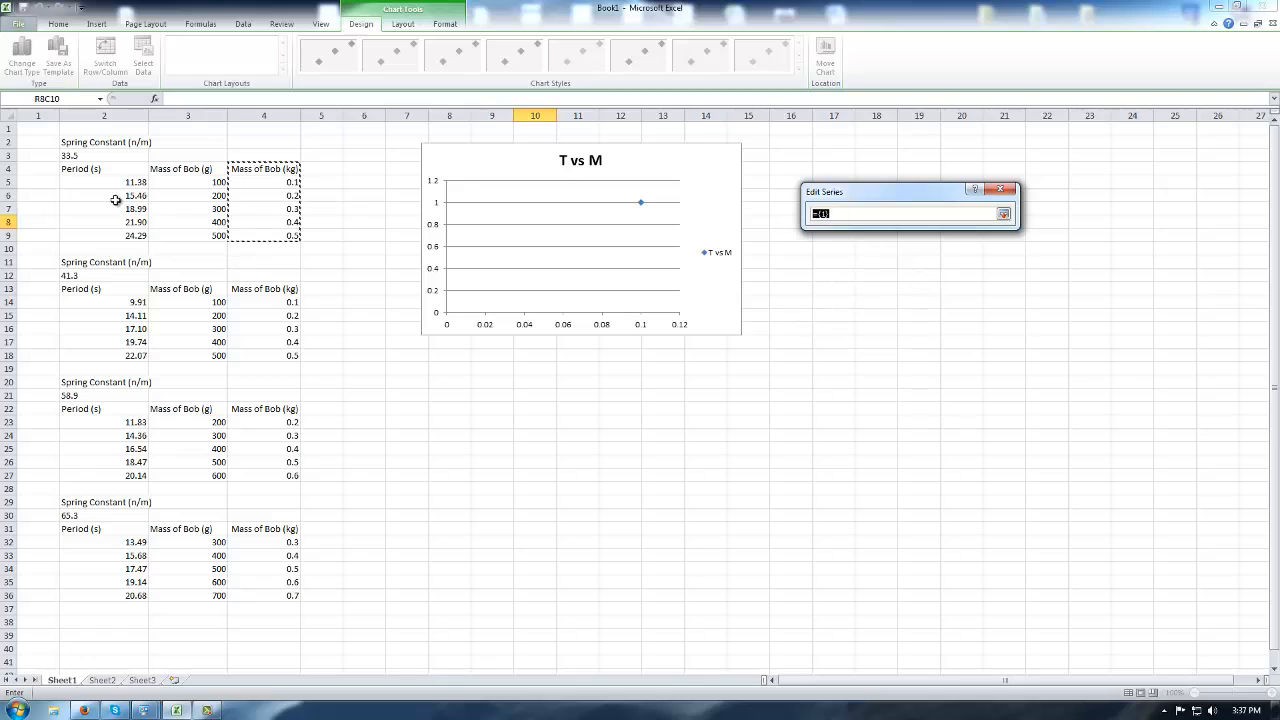
drag(129, 183, 137, 237)
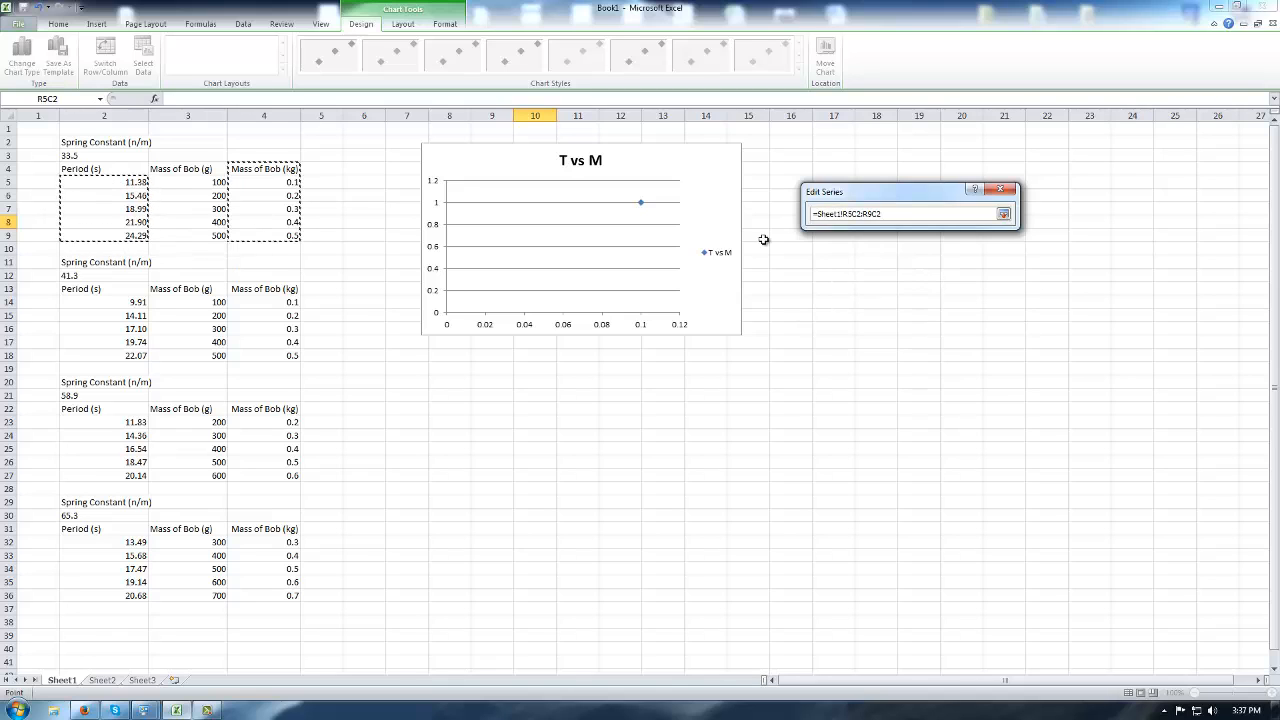
click(1003, 214)
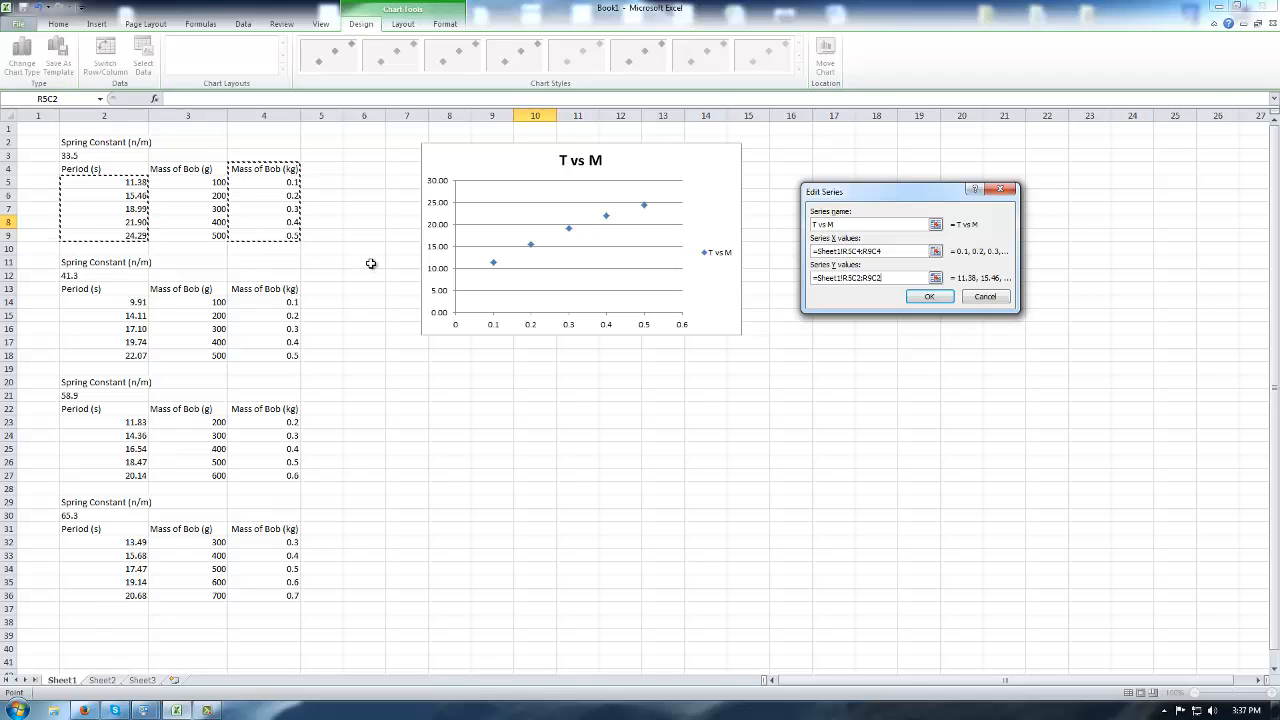
click(912, 299)
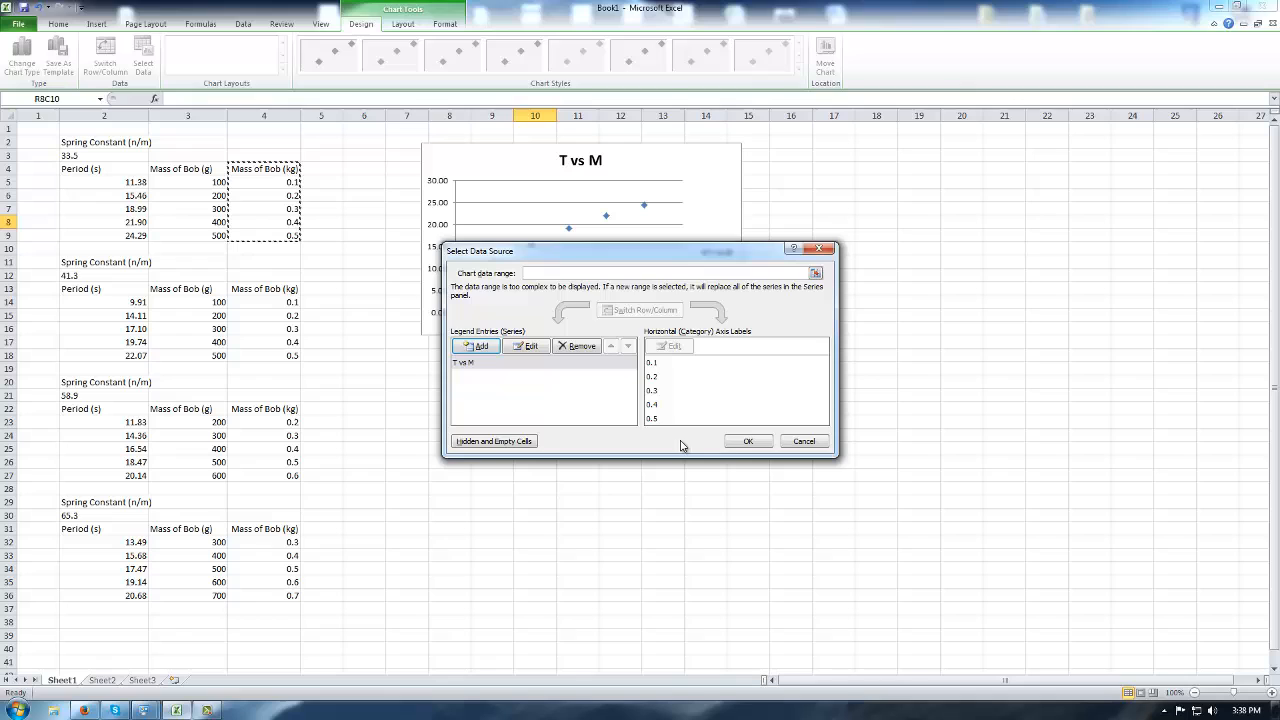
click(747, 441)
drag(647, 151, 711, 161)
Apply Chart Layout 1 and delete the T vs M legend.
click(783, 265)
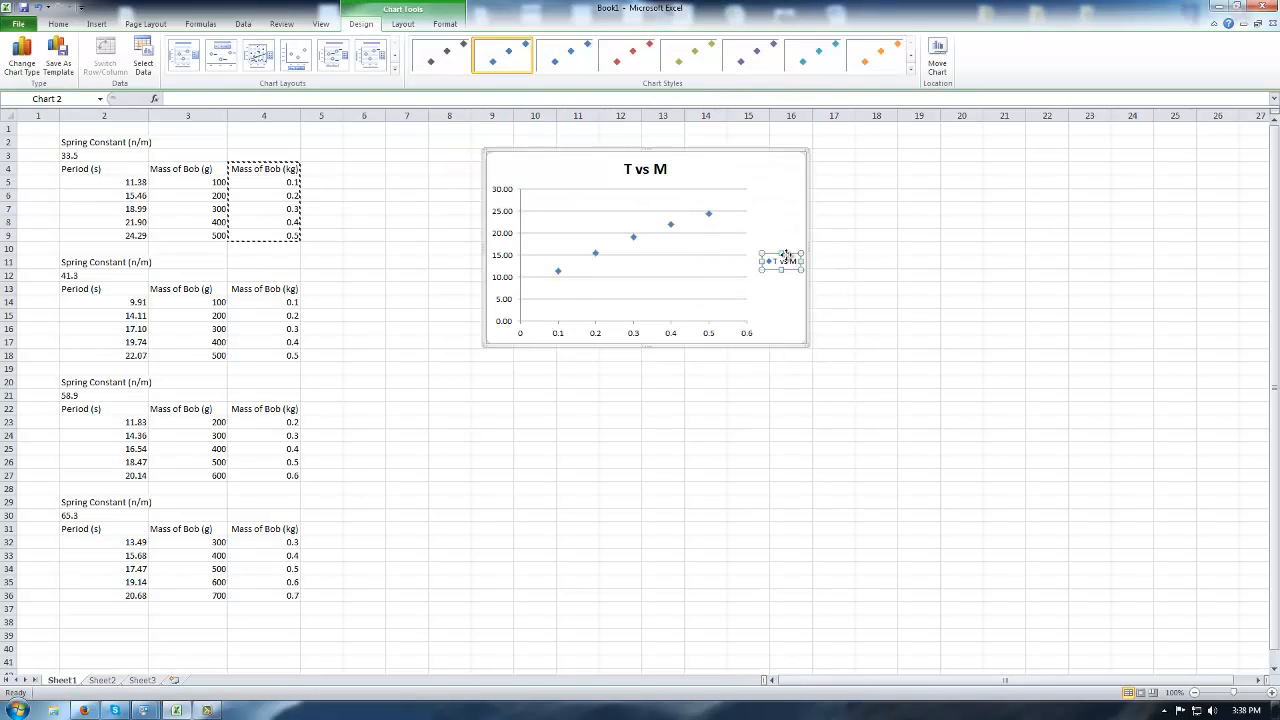
key(Delete)
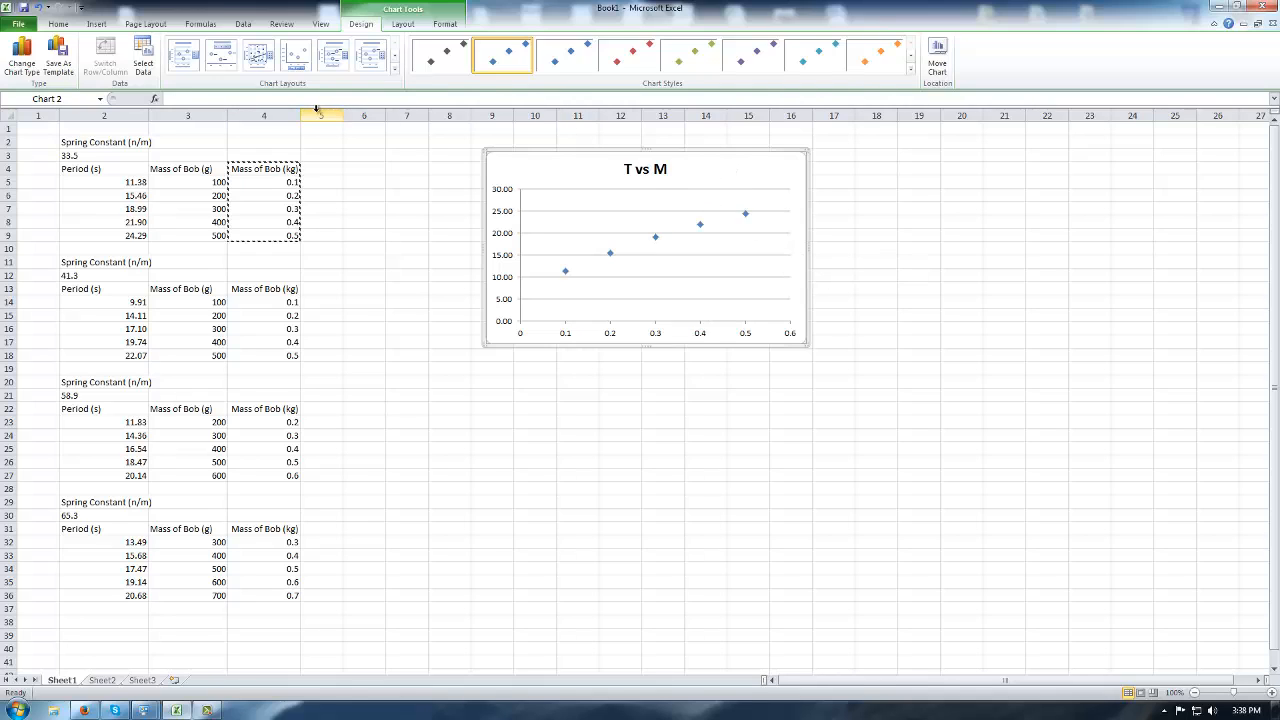
click(184, 55)
click(798, 256)
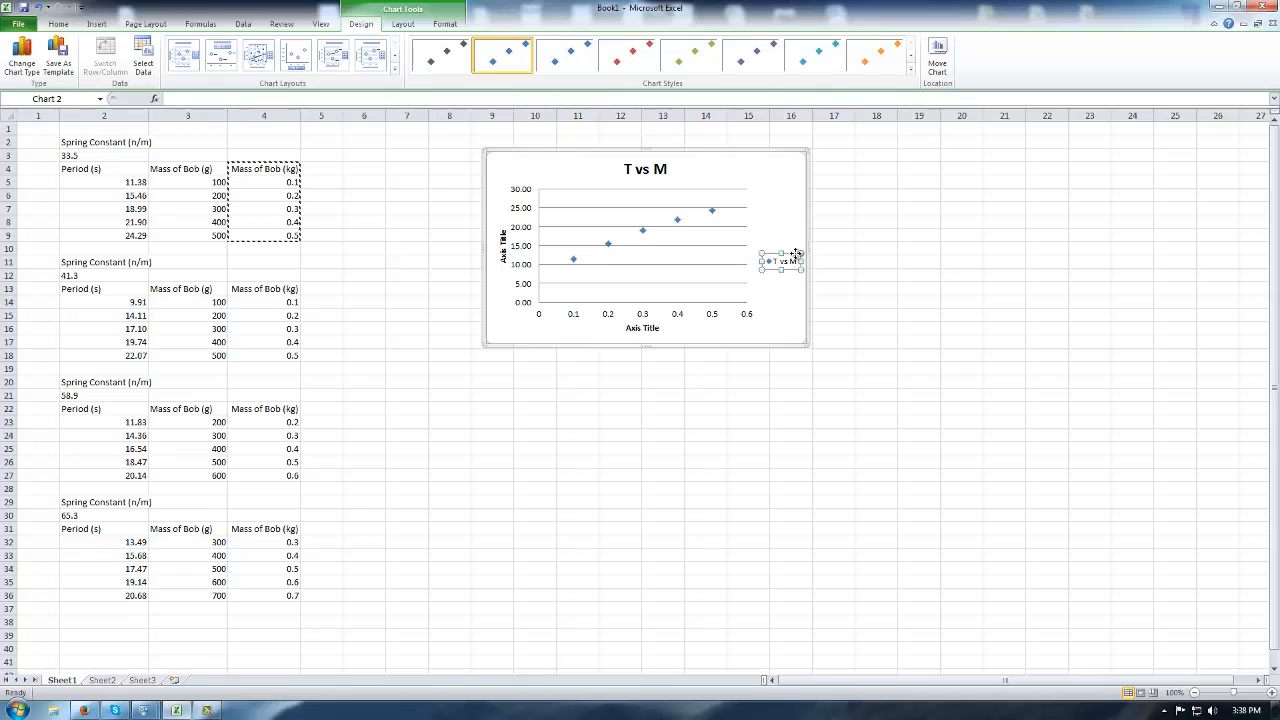
key(Delete)
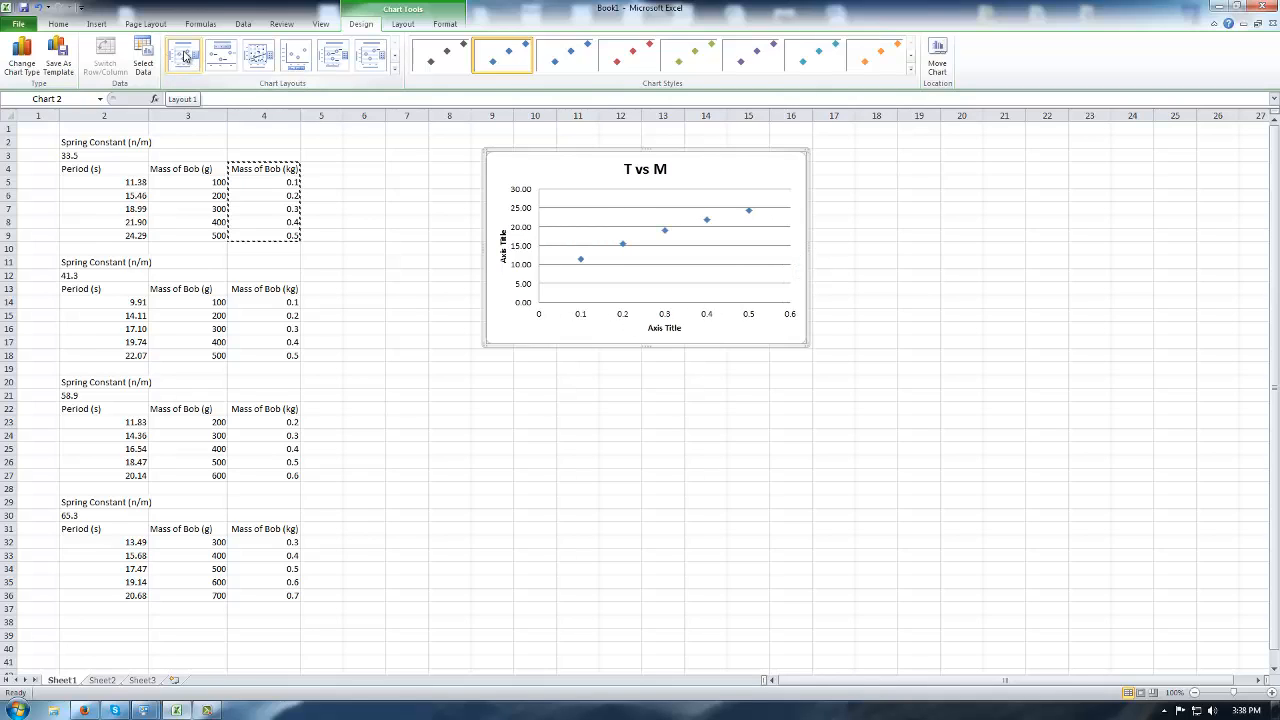
Title the vertical axis 'Period (s)' and the horizontal axis 'Mass (kg)'.
click(506, 256)
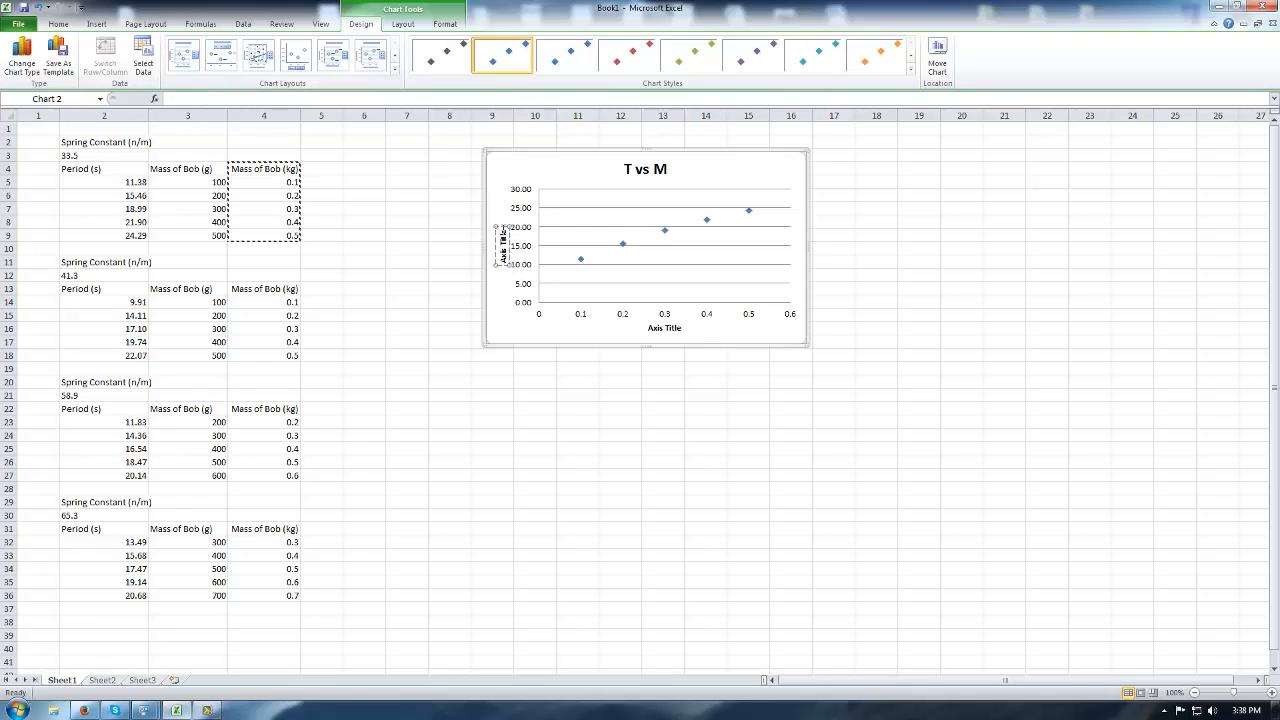
drag(503, 232, 505, 263)
text(Period (s))
click(666, 326)
drag(682, 327, 649, 327)
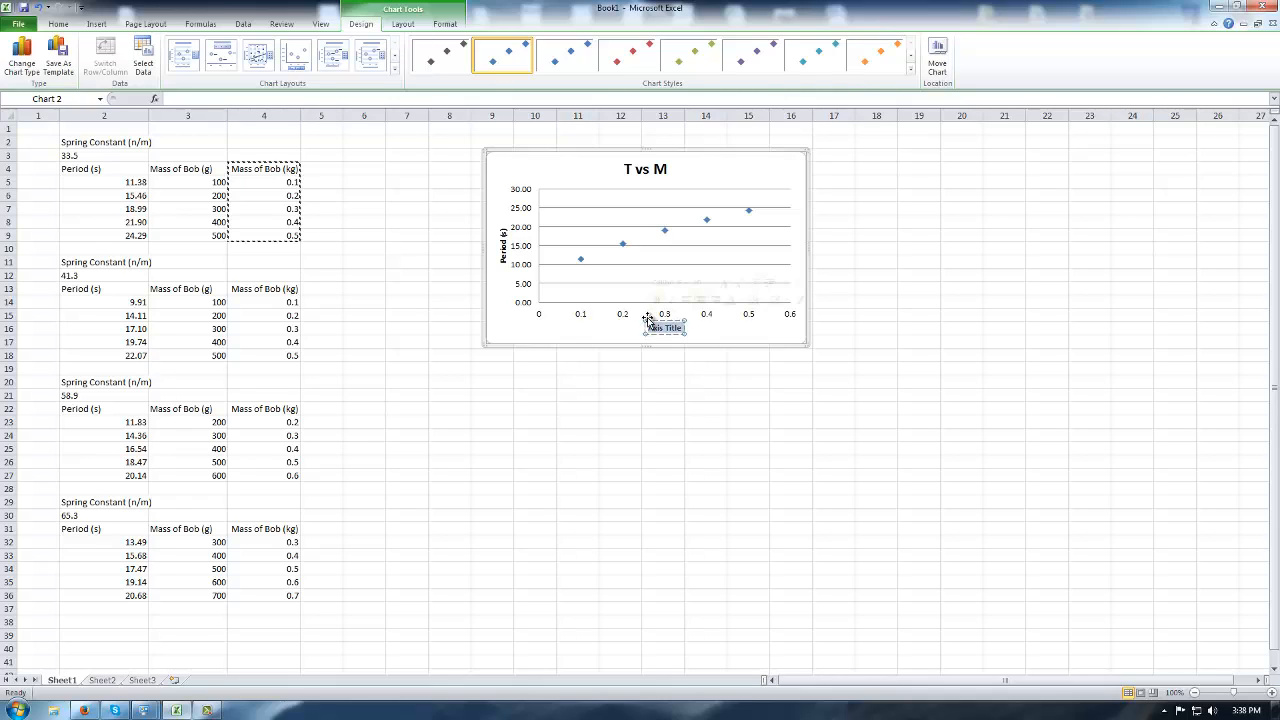
text(Mass (kg)
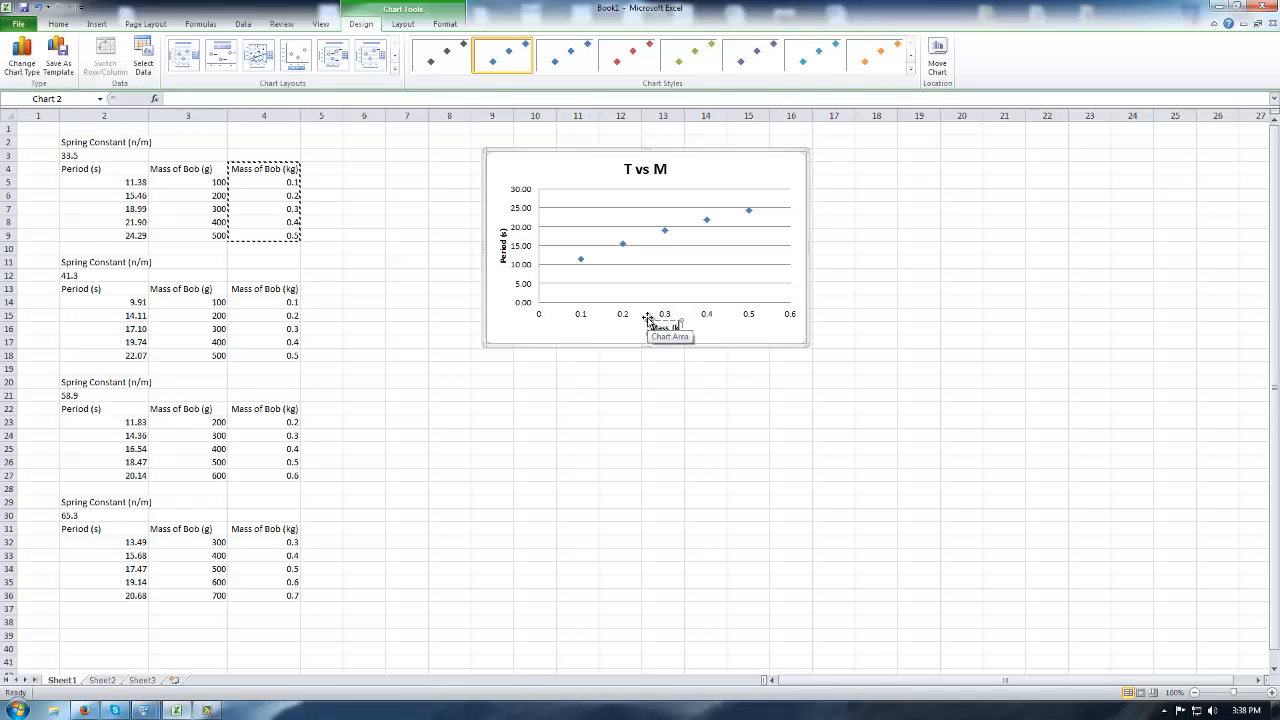
click(762, 390)
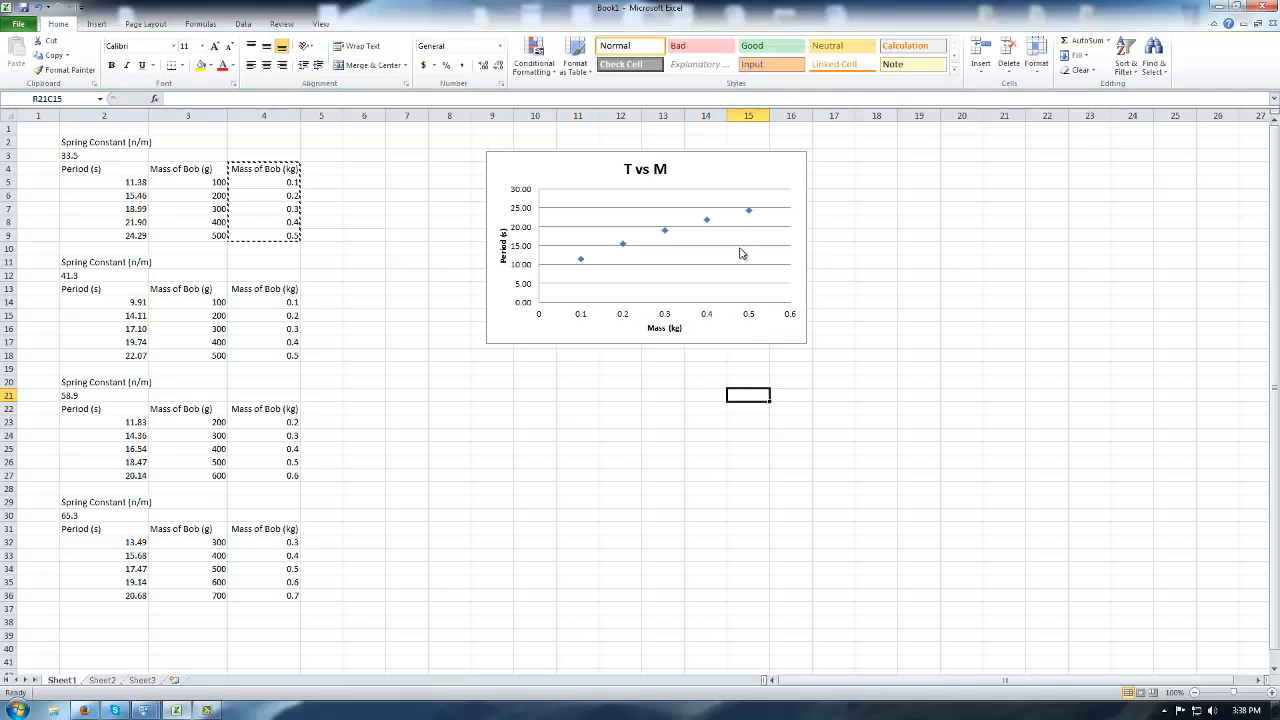
Append ' (k=33.5 N/m)' to the chart title so it reads 'T vs M (k=33.5 N/m)'.
double_click(737, 182)
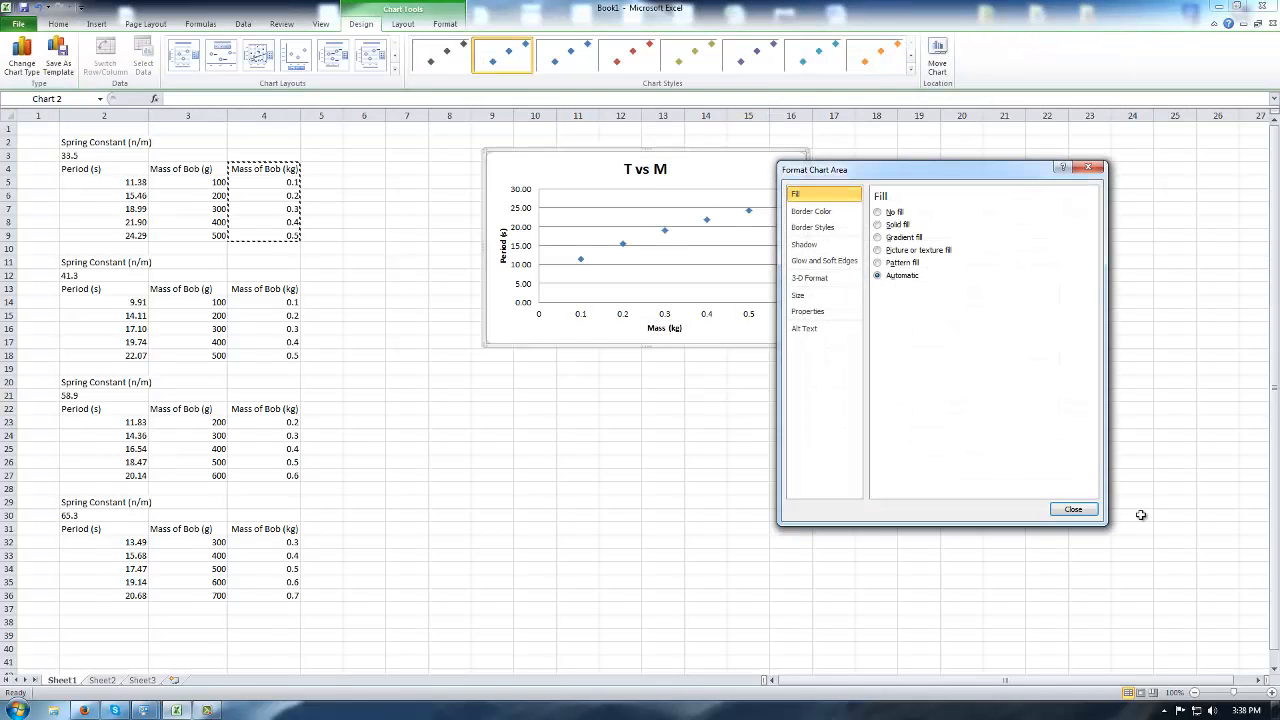
click(1071, 506)
click(668, 171)
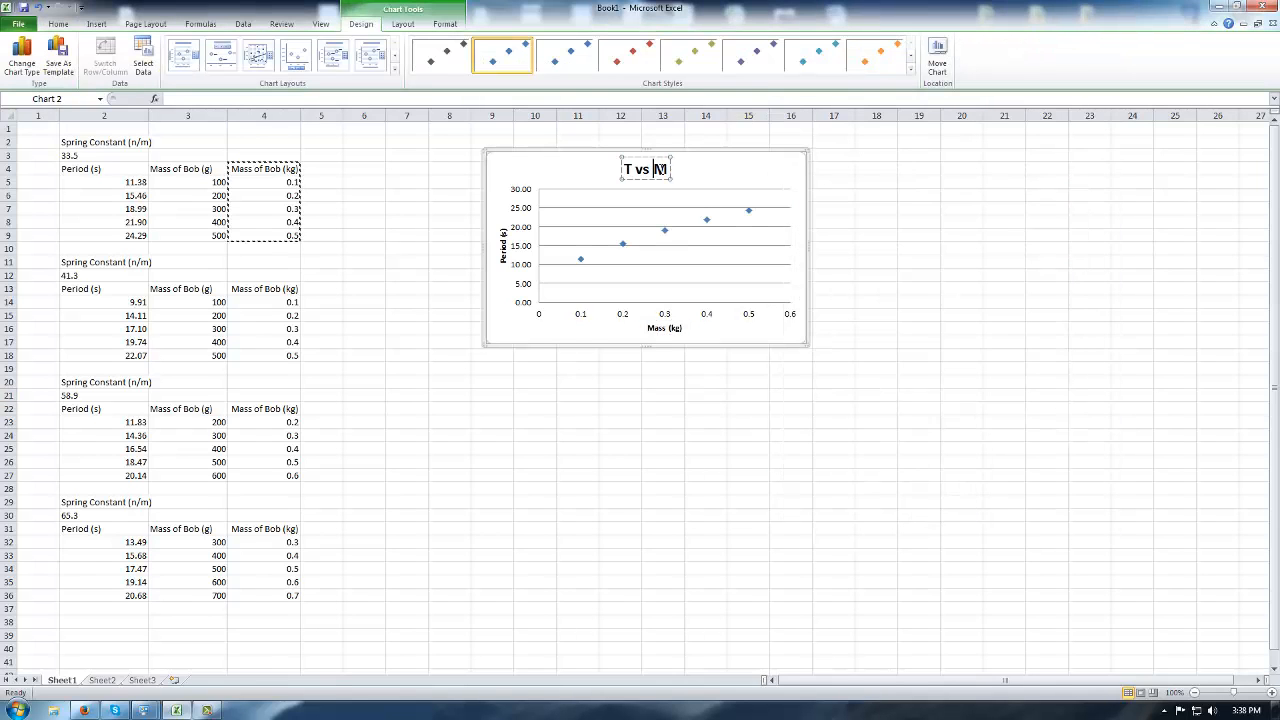
text((k)
text(= 33)
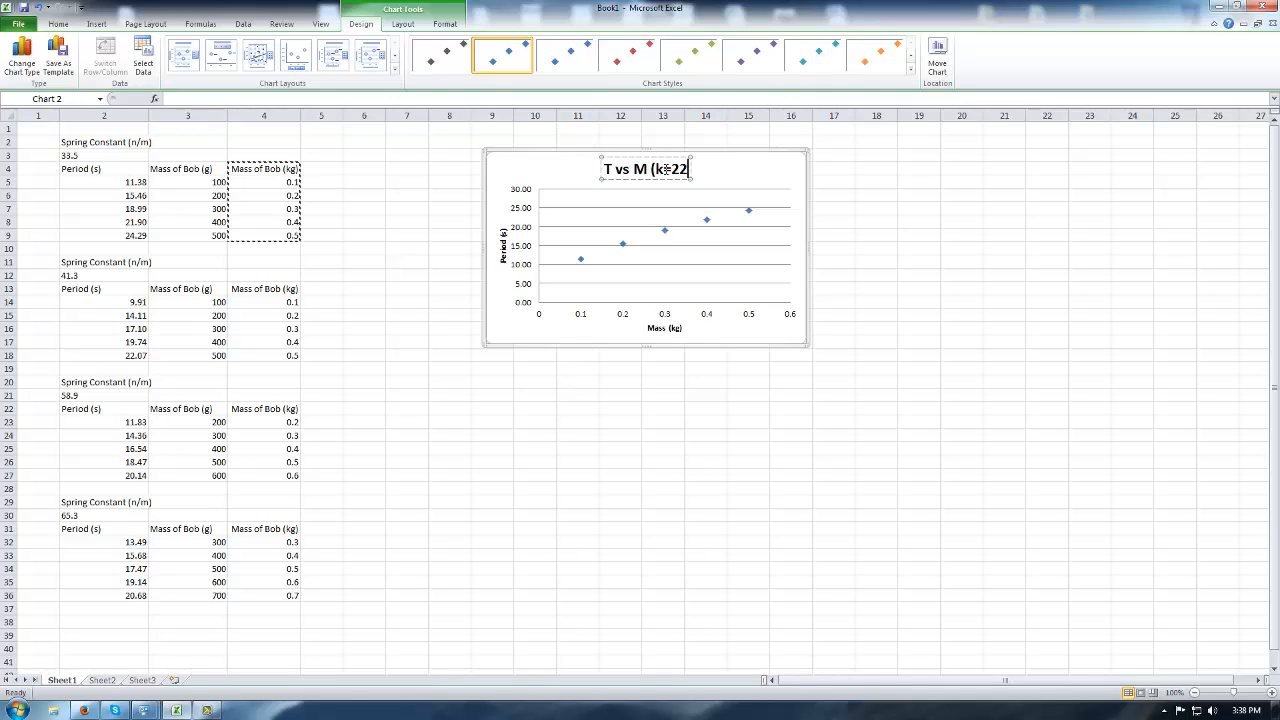
key(BackSpace)
key(BackSpace)
key(BackSpace)
text(33.)
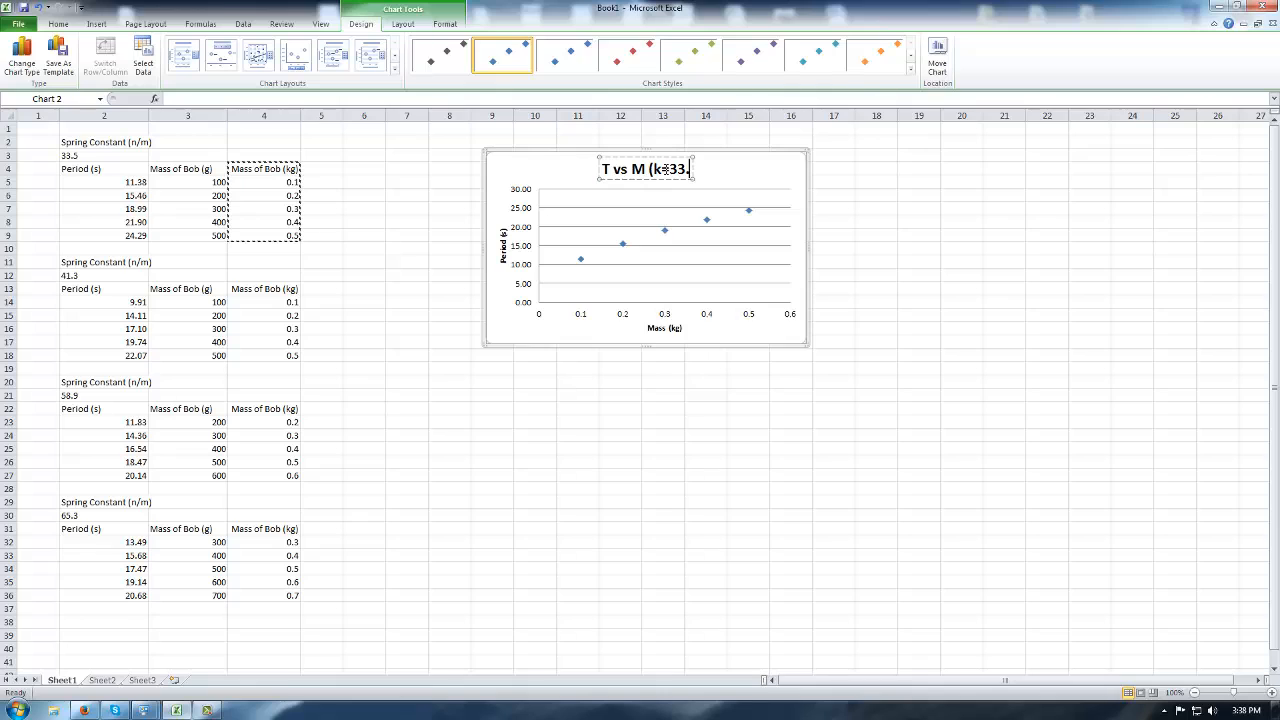
text(5 n)
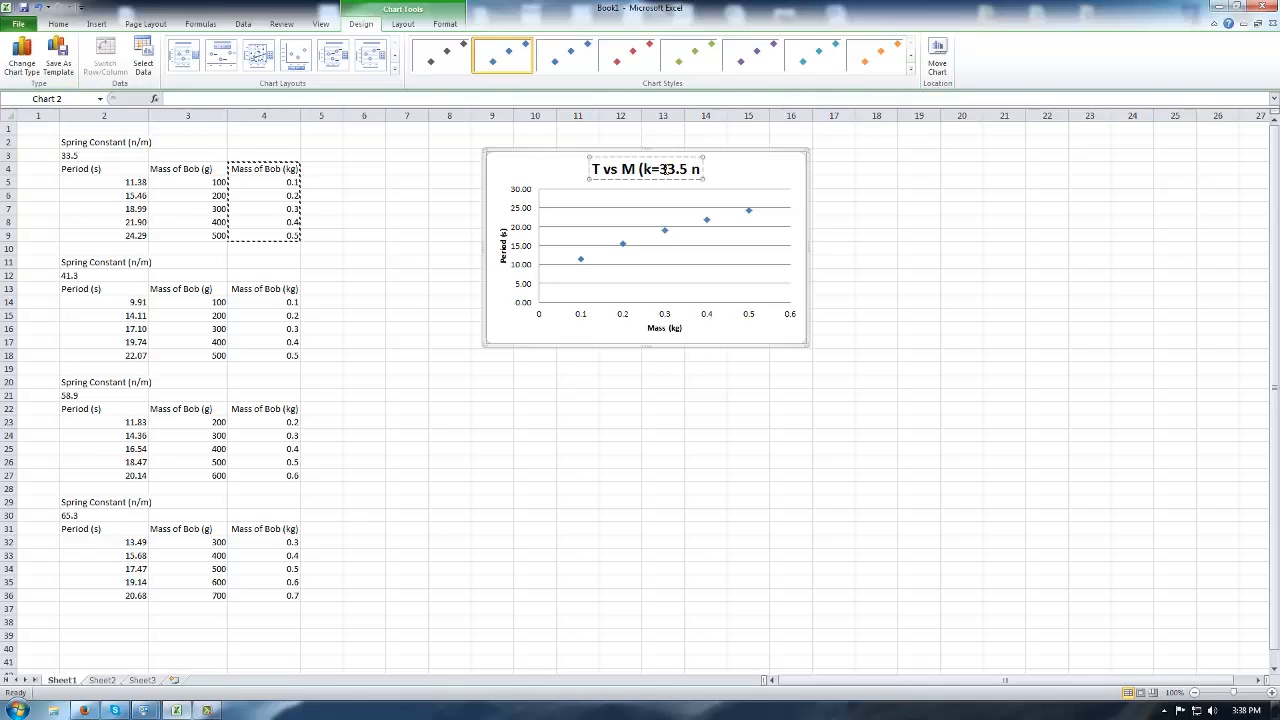
text(/)
key(BackSpace)
key(BackSpace)
text(N/m))
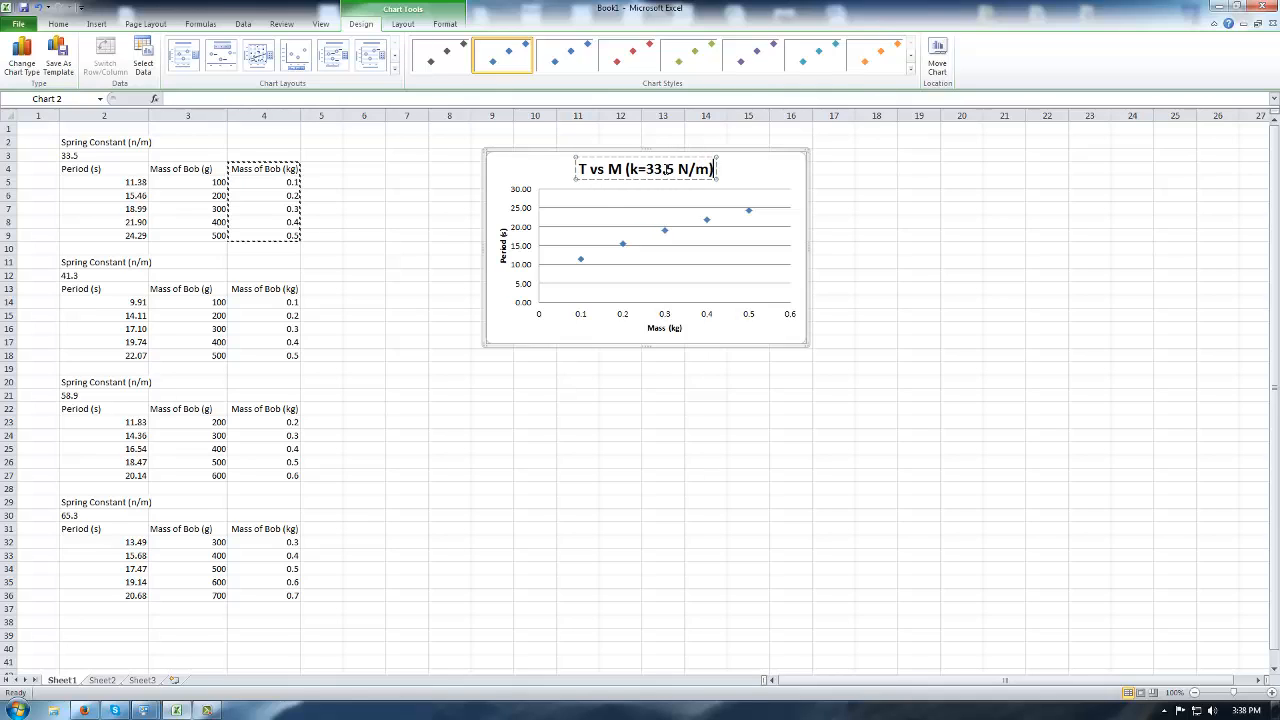
click(1004, 261)
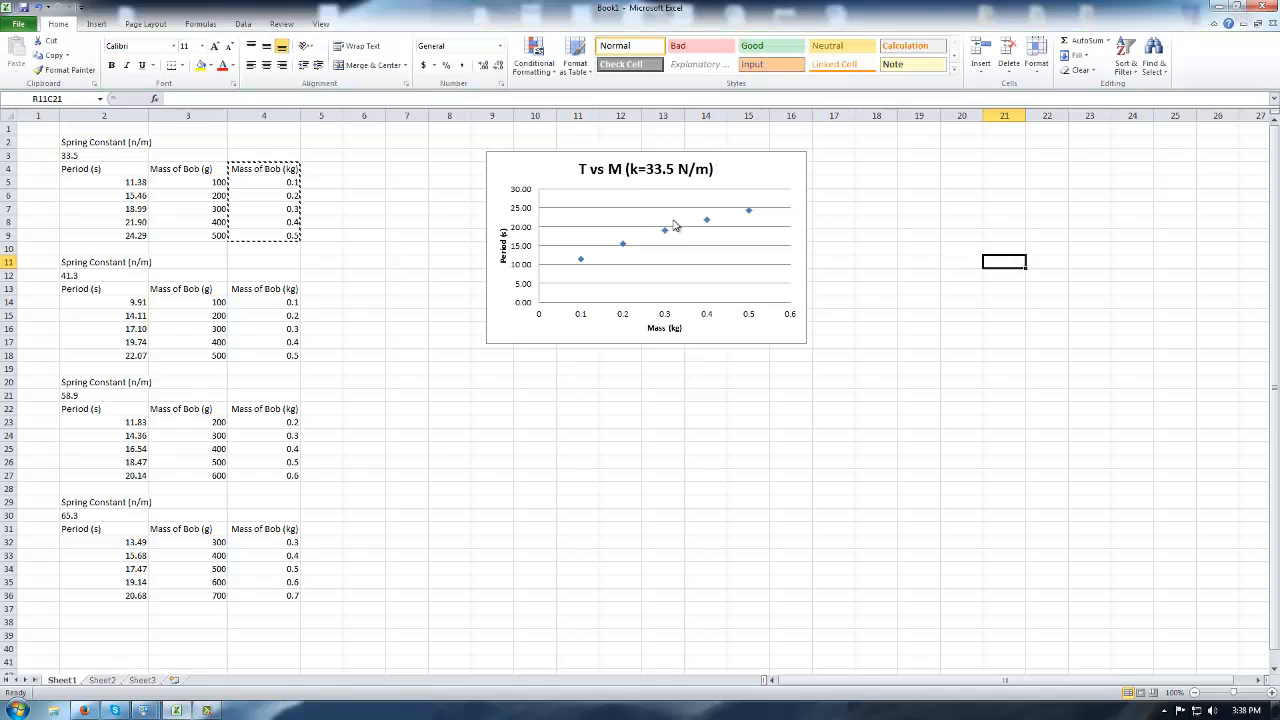
Change the unit in all four Spring Constant headings from (n/m) to (N/m).
double_click(143, 142)
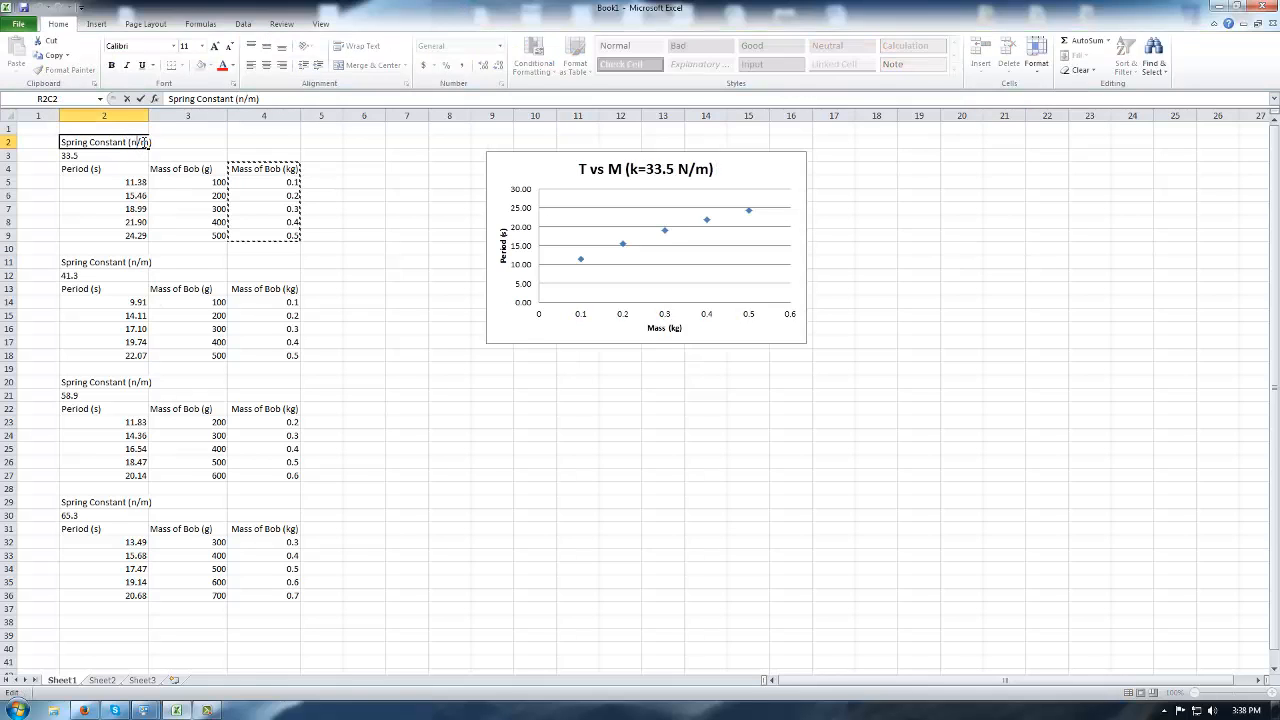
key(BackSpace)
text(N)
click(133, 261)
double_click(133, 261)
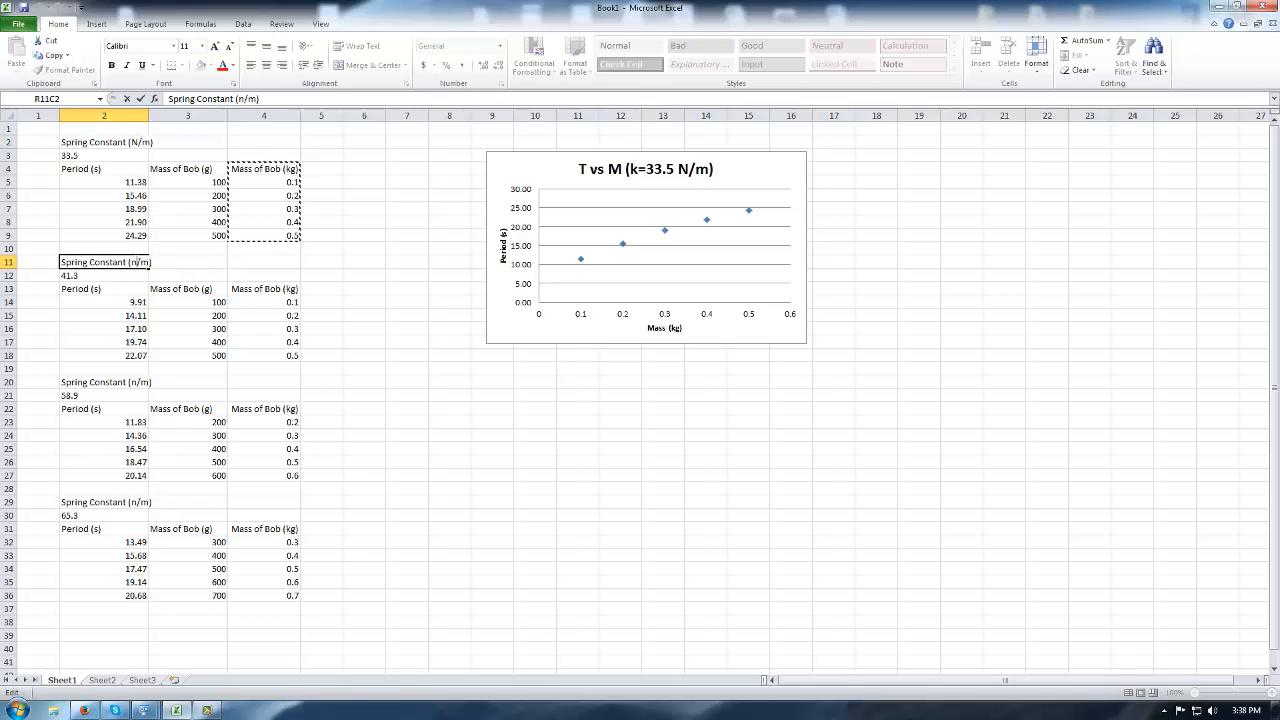
key(BackSpace)
text(N)
click(139, 380)
key(BackSpace)
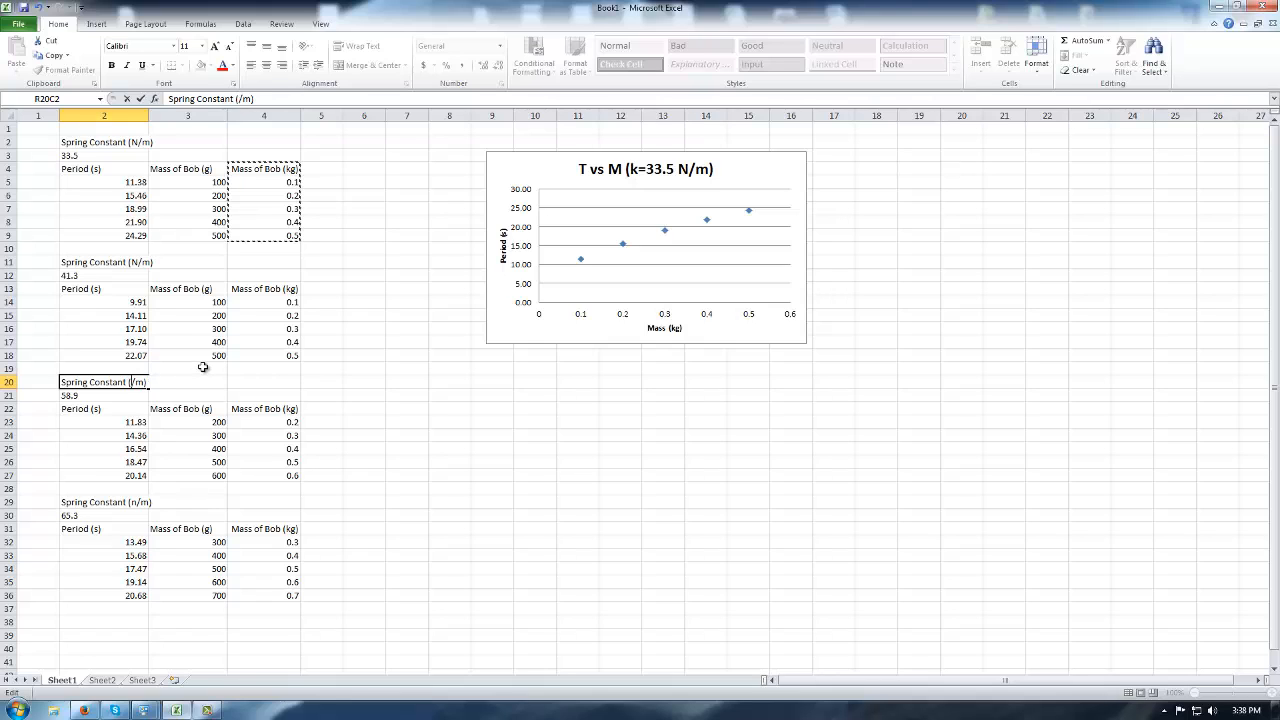
text(N)
double_click(133, 502)
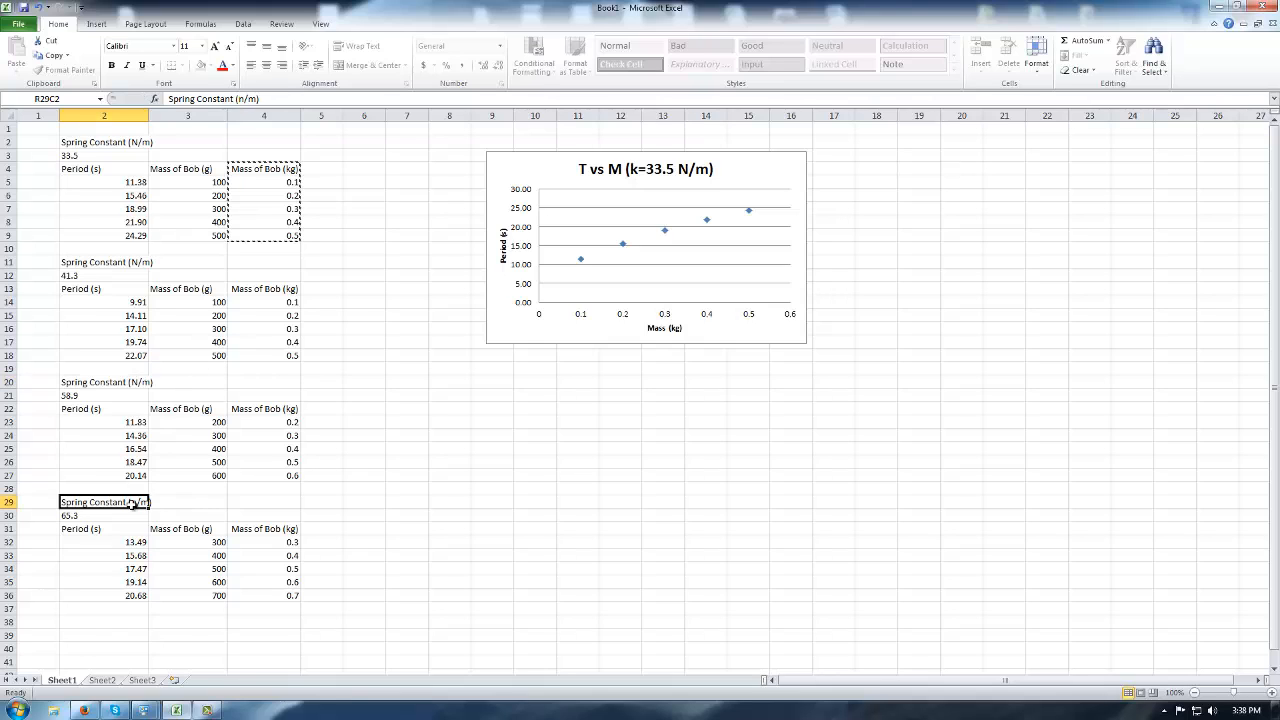
key(Delete)
text(N)
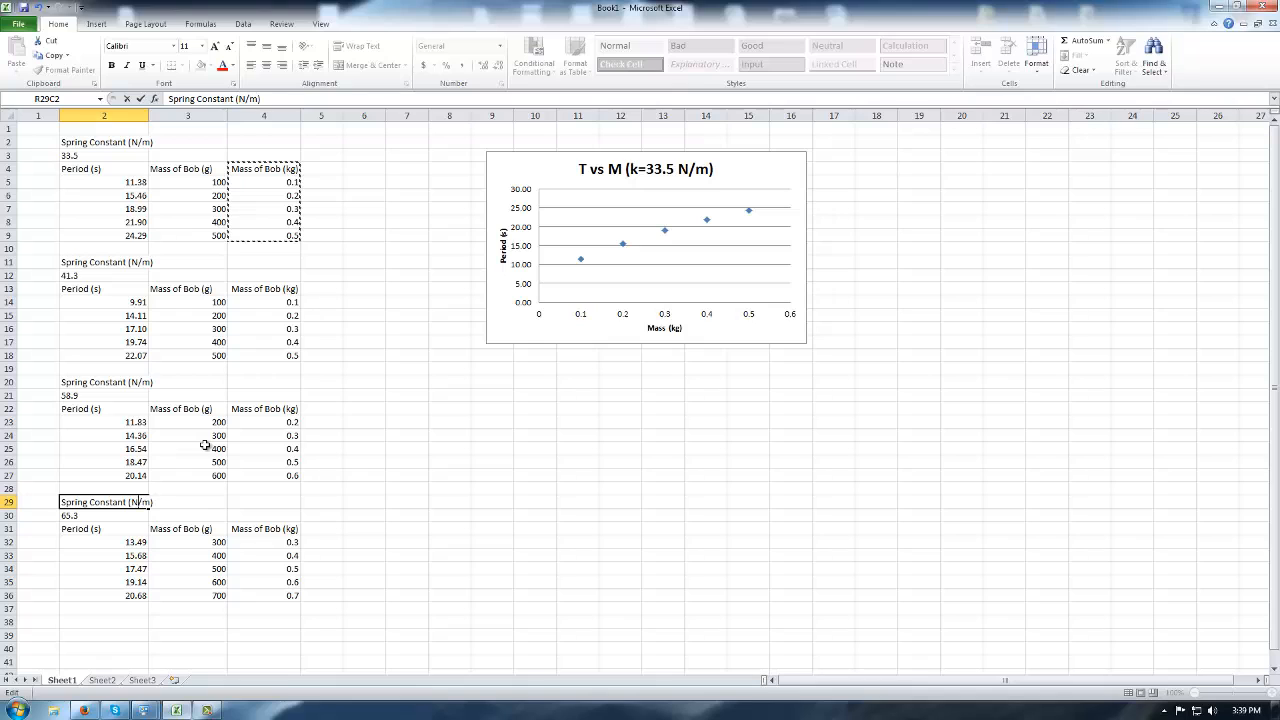
click(535, 488)
Move the chart up and left toward the tables and select its title text.
drag(561, 164, 447, 146)
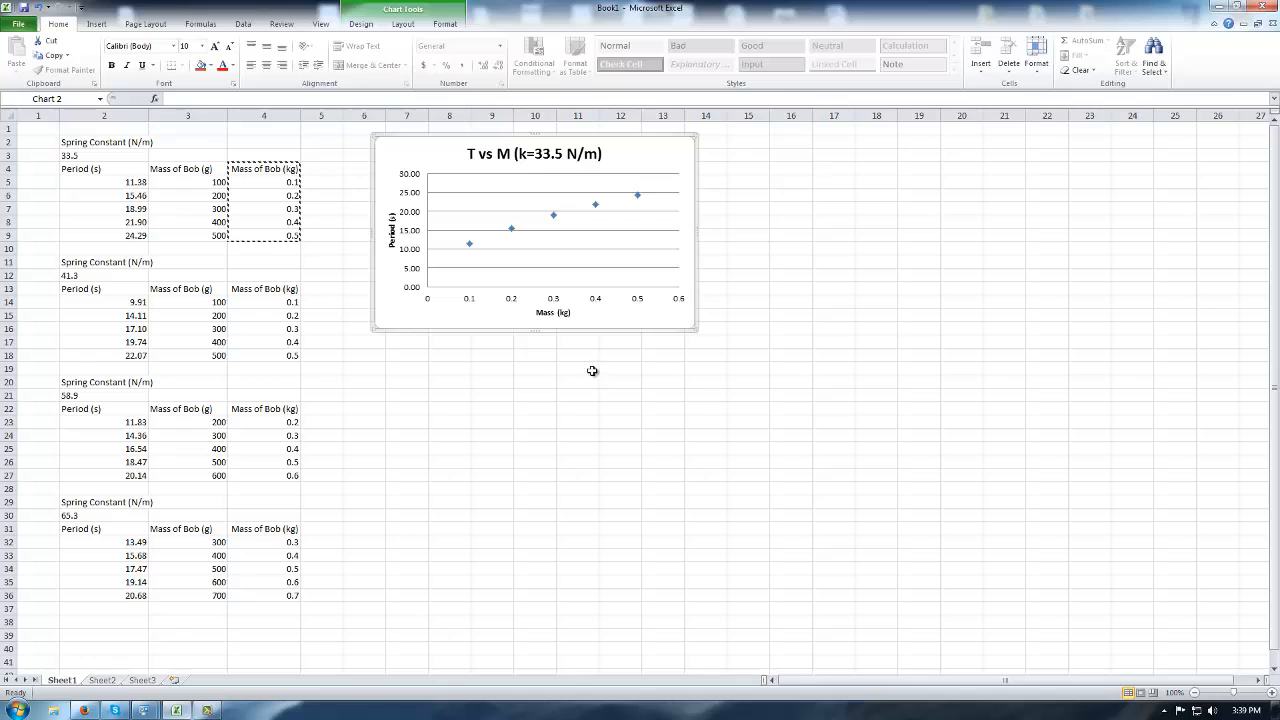
double_click(578, 155)
click(1092, 512)
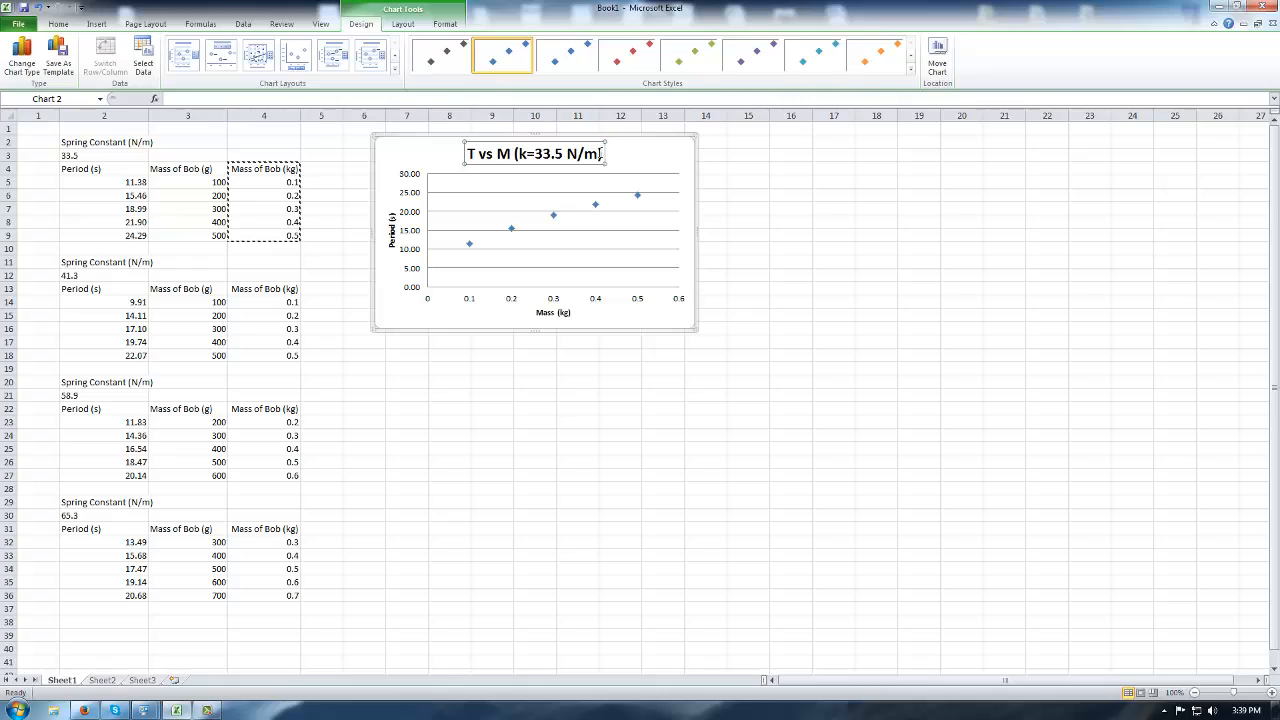
drag(603, 153, 471, 155)
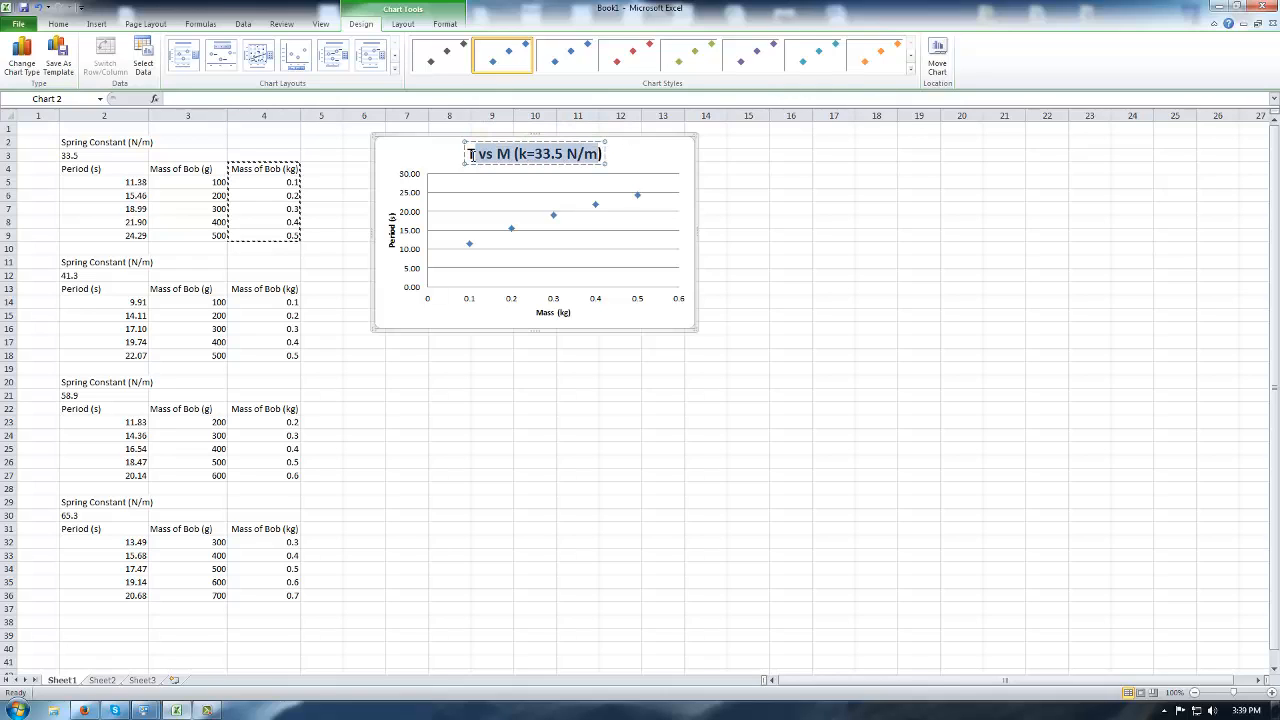
click(471, 155)
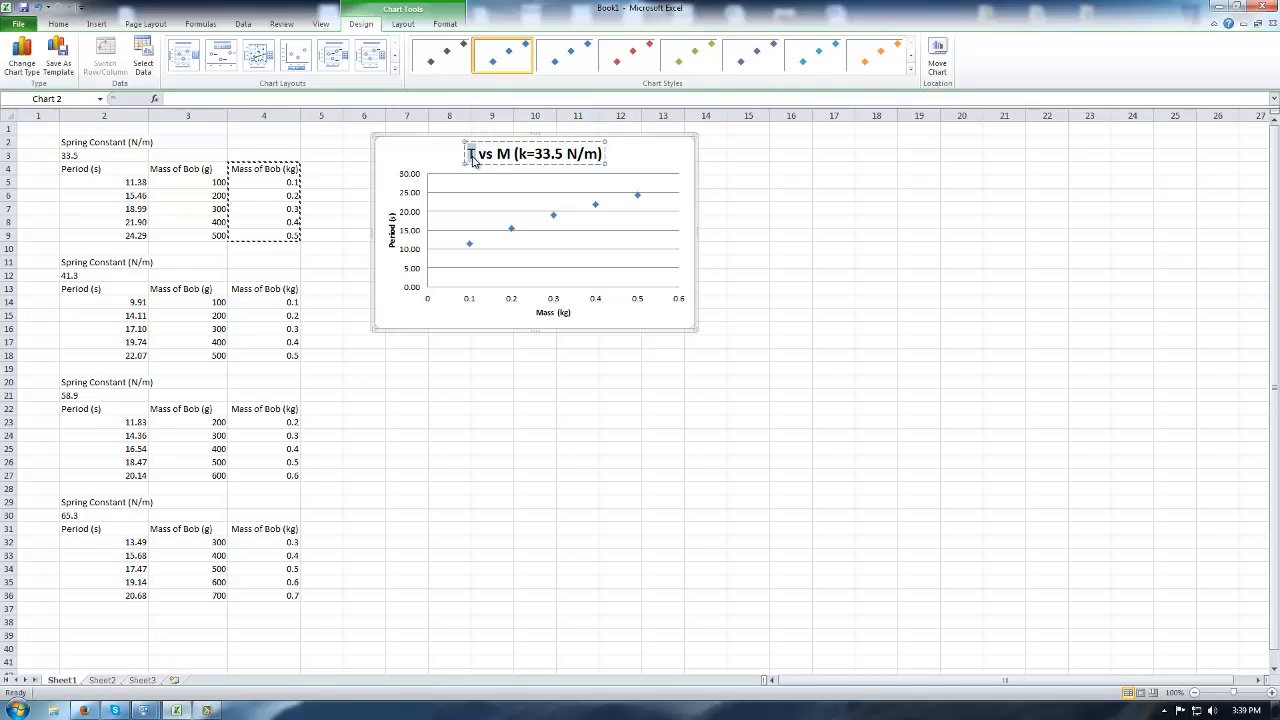
key(shift+Right)
key(shift+Right)
key(shift+Right)
key(shift+Right)
key(shift+Right)
key(shift+Right)
key(shift+Right)
key(shift+Right)
key(shift+Right)
key(shift+Right)
key(shift+Right)
key(shift+Right)
key(shift+Right)
key(shift+Right)
key(shift+Right)
key(shift+Right)
key(shift+Right)
key(shift+Right)
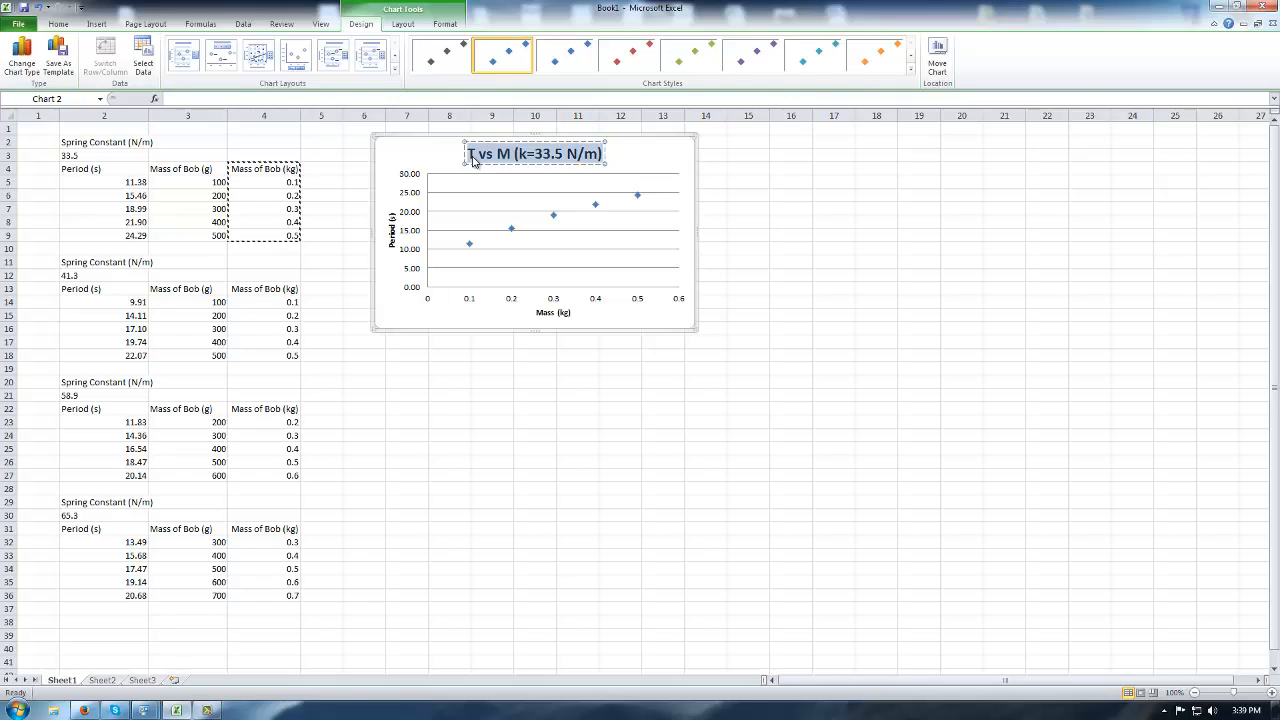
click(880, 195)
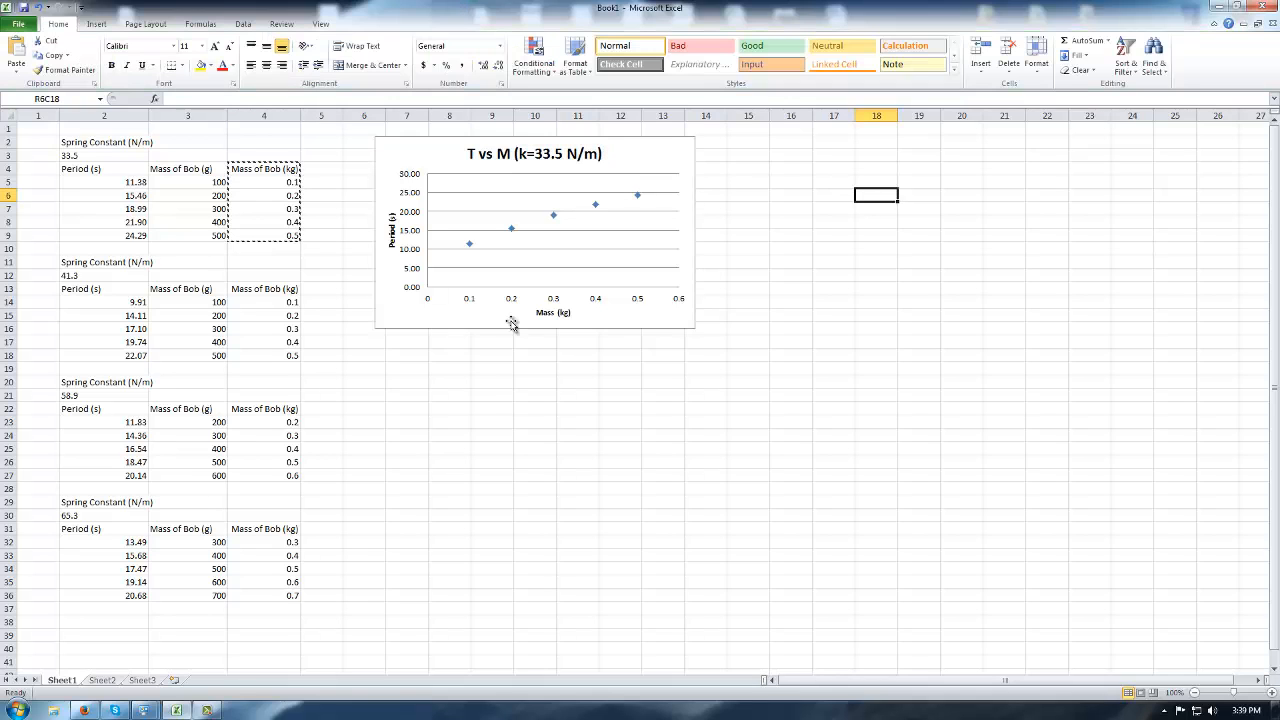
Insert a second marker-only scatter chart to the right of the first.
click(862, 234)
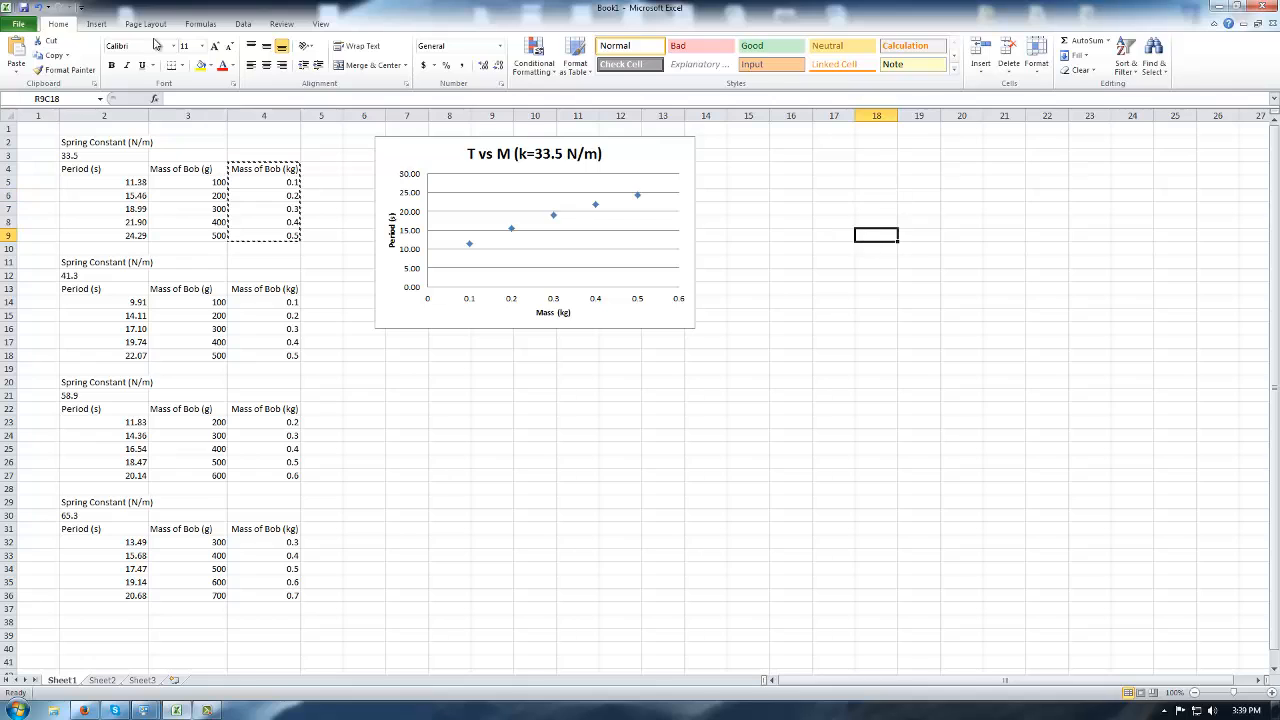
click(96, 23)
click(394, 52)
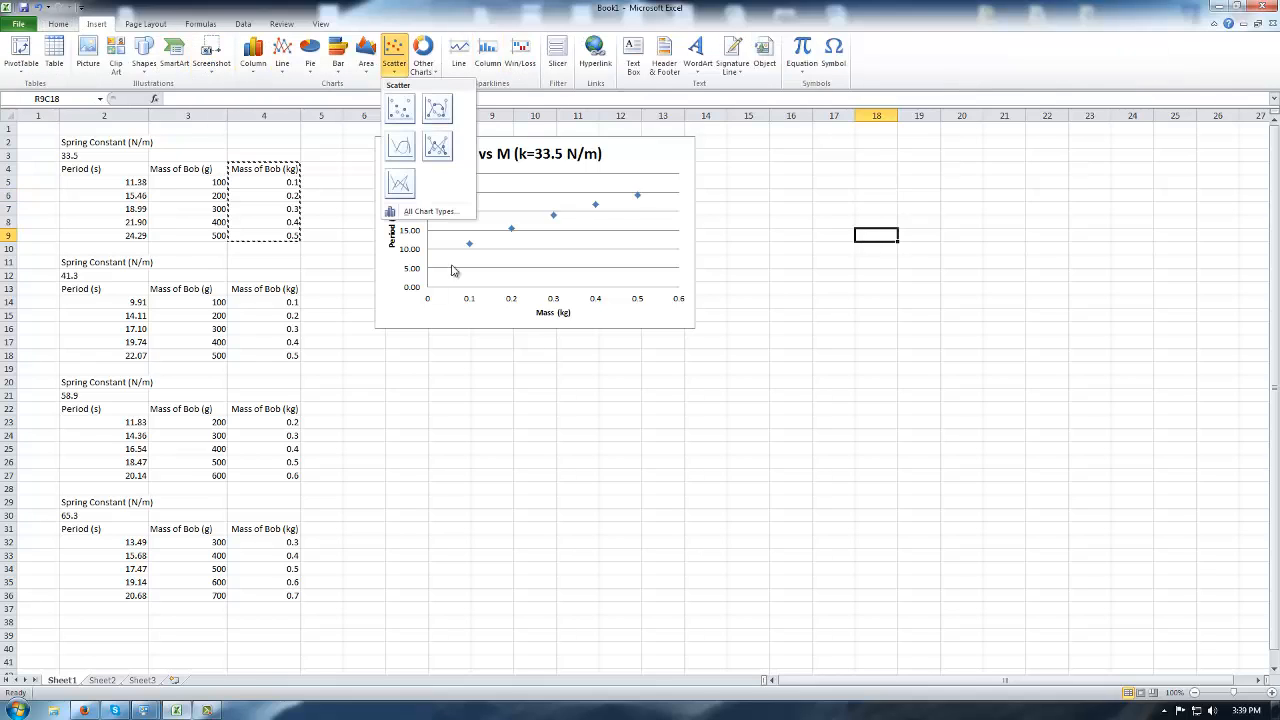
click(403, 106)
drag(592, 309, 864, 141)
Add a series with X values R14C4:R18C4 (kg masses) and Y values R14C2:R18C2 (periods).
right_click(900, 212)
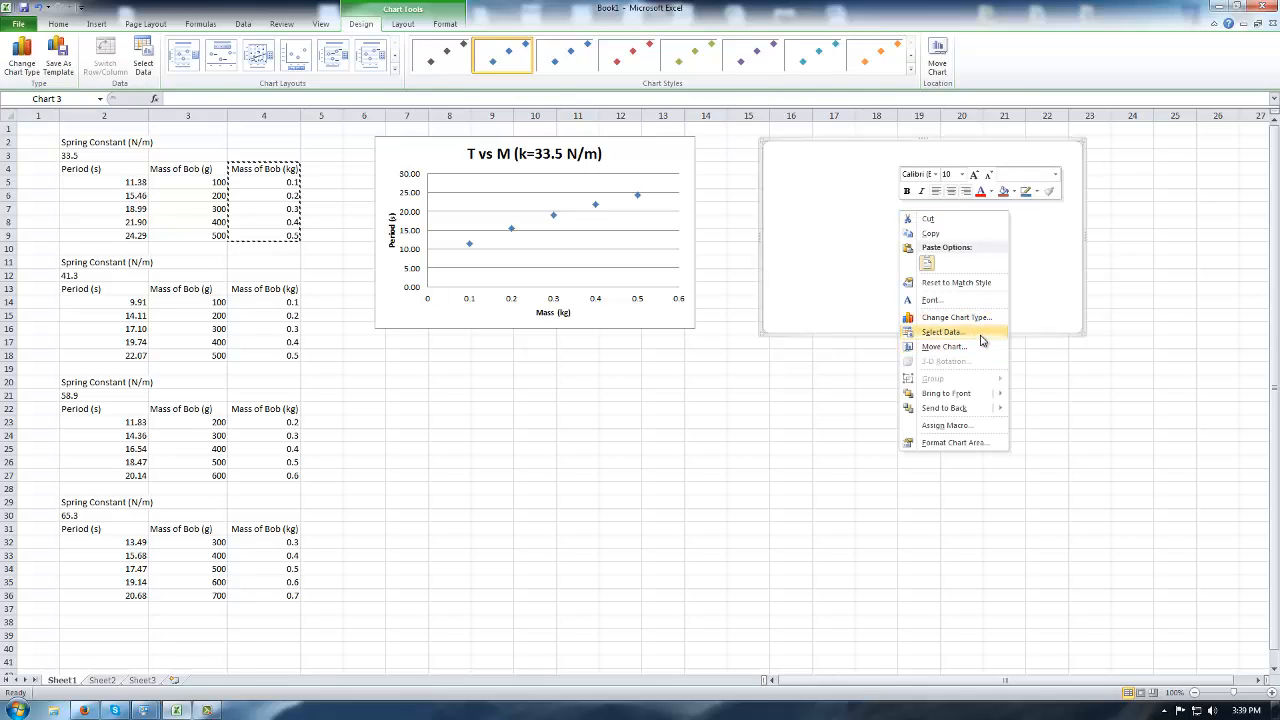
click(980, 332)
click(470, 352)
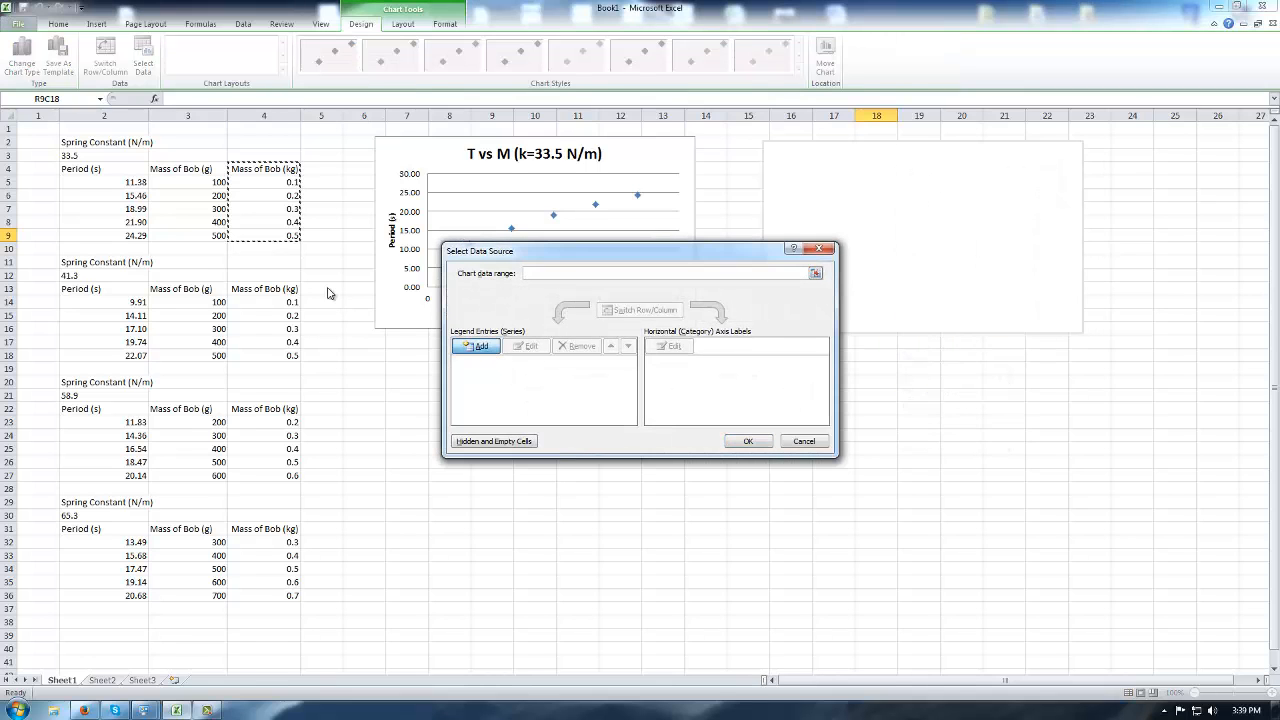
click(476, 346)
click(665, 354)
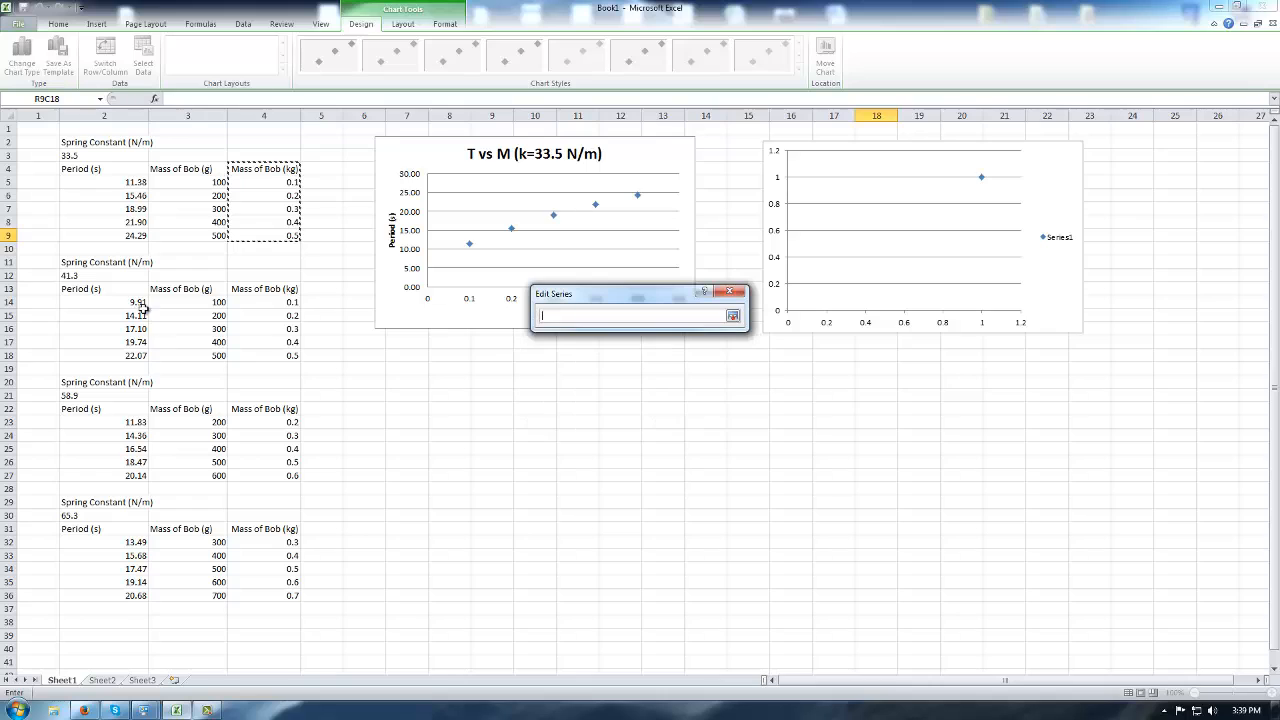
drag(140, 302, 140, 356)
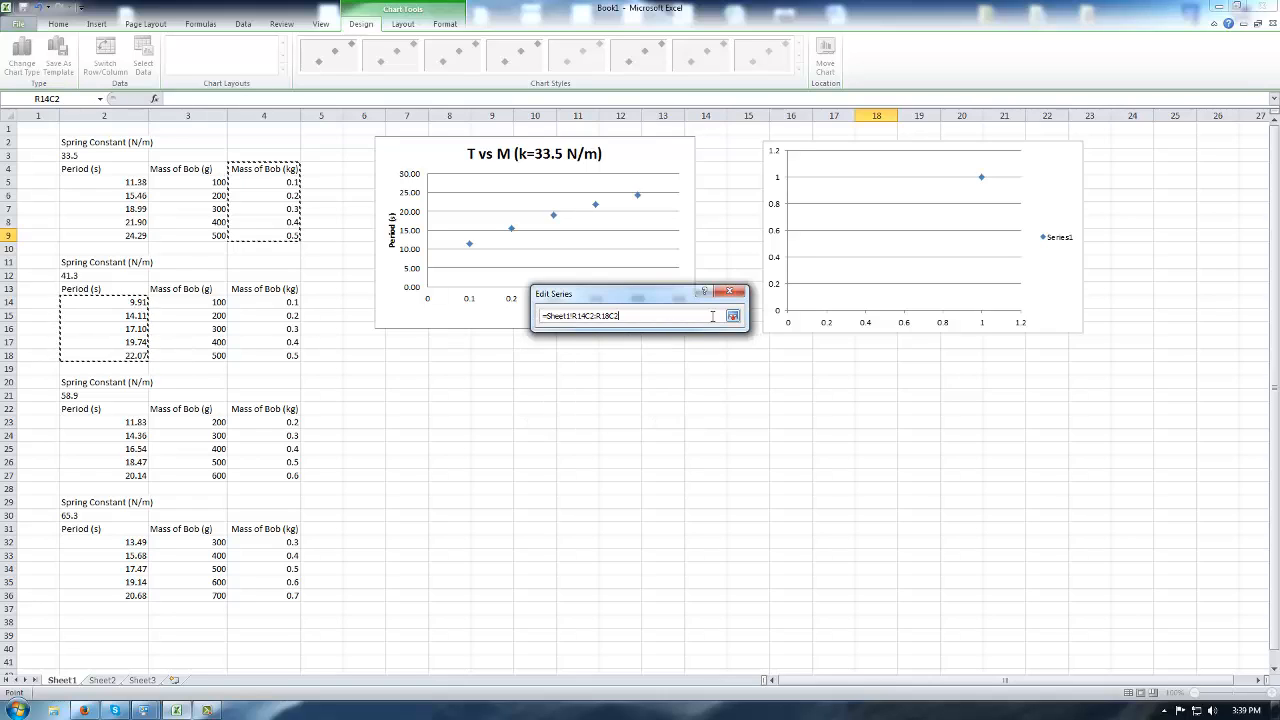
click(743, 318)
click(665, 362)
drag(269, 309, 266, 356)
click(743, 316)
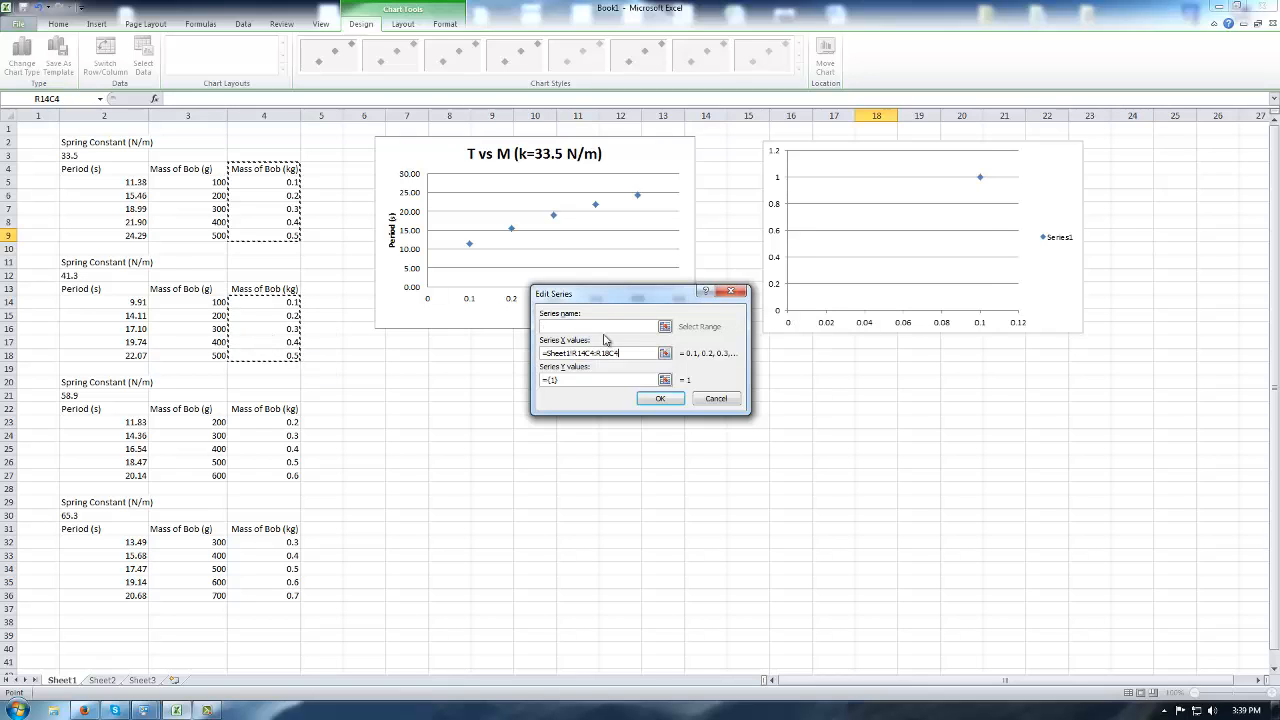
click(665, 381)
drag(124, 302, 140, 356)
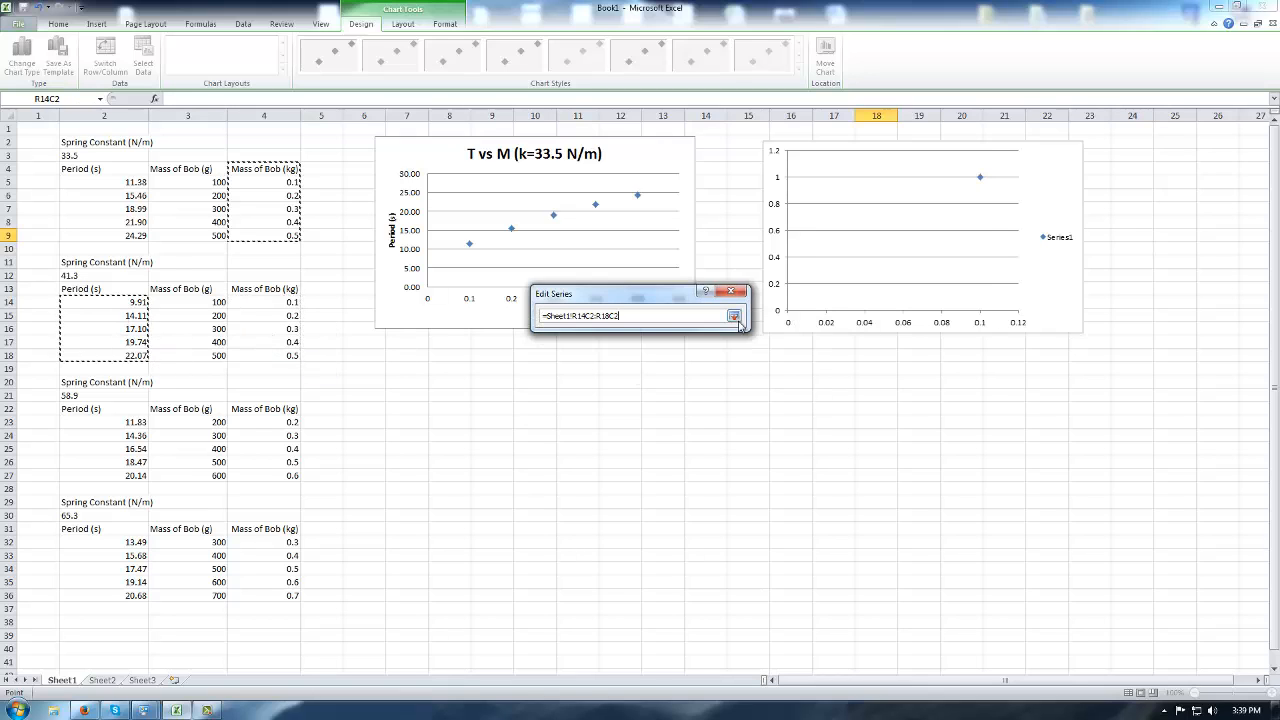
click(734, 317)
Name the series 'T vs M (k=41.3 N/m)' and confirm the chart data.
click(613, 328)
key(ctrl+v)
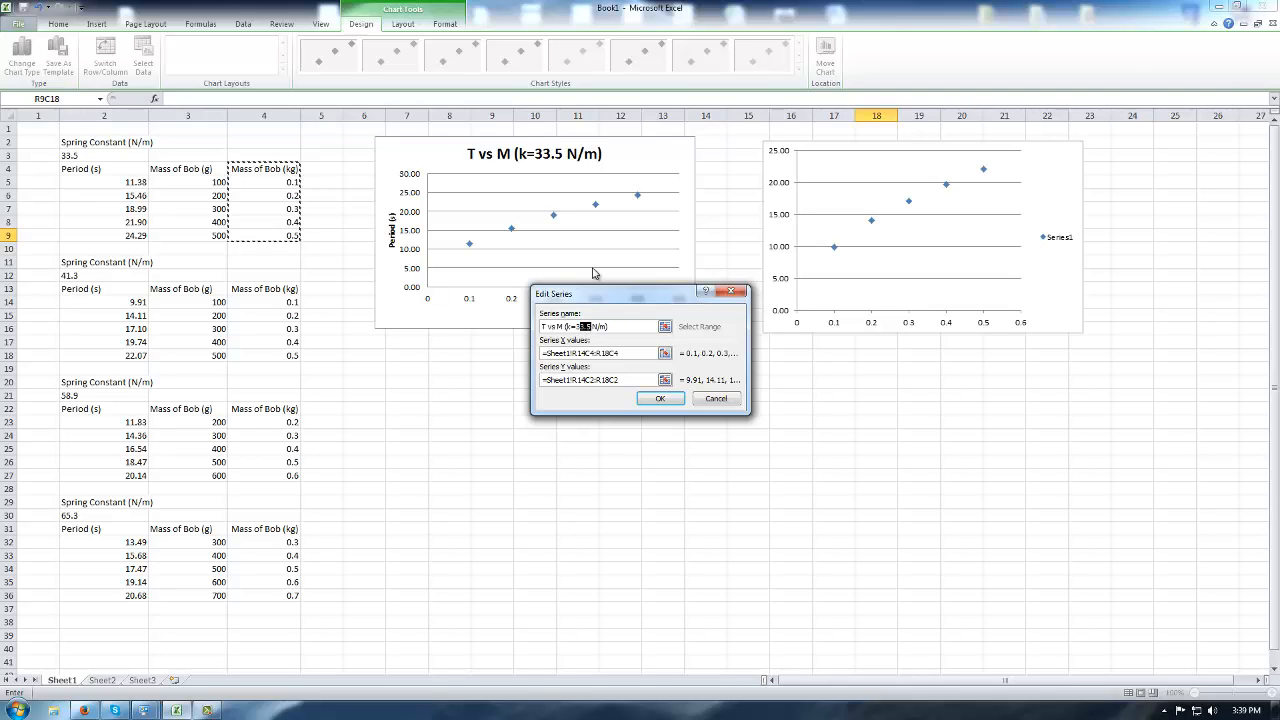
text(41.)
click(660, 398)
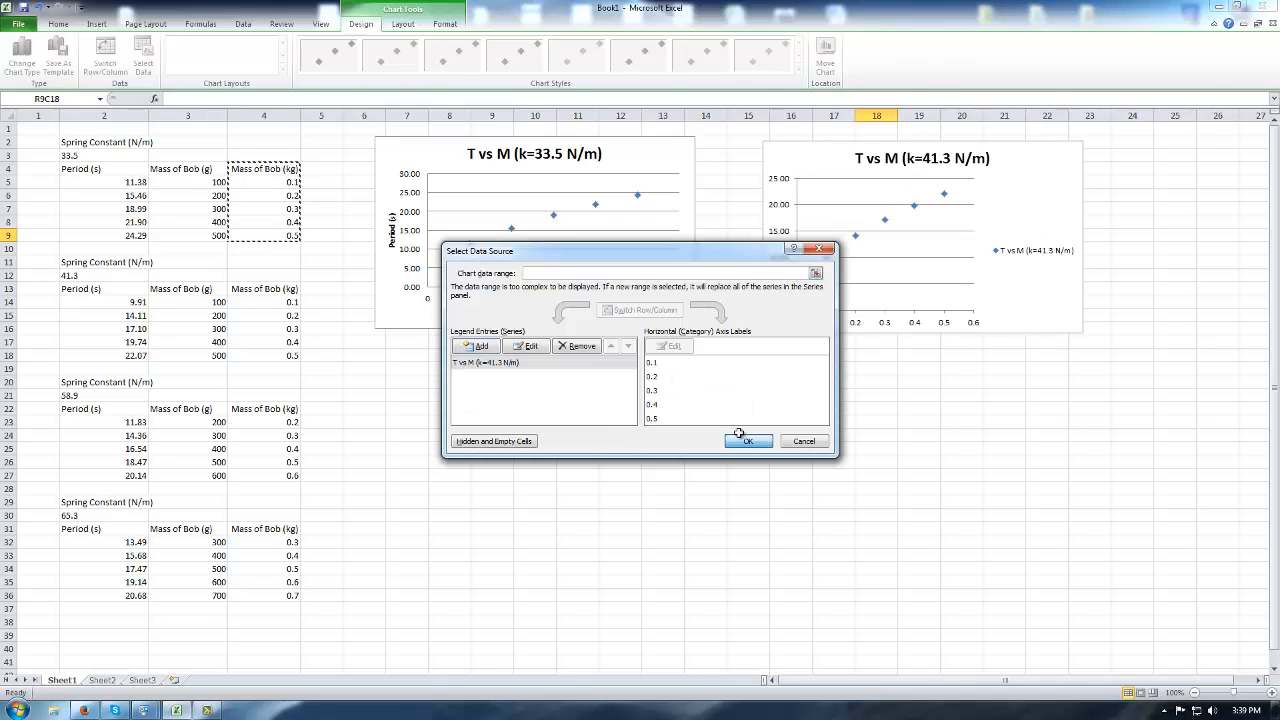
click(747, 440)
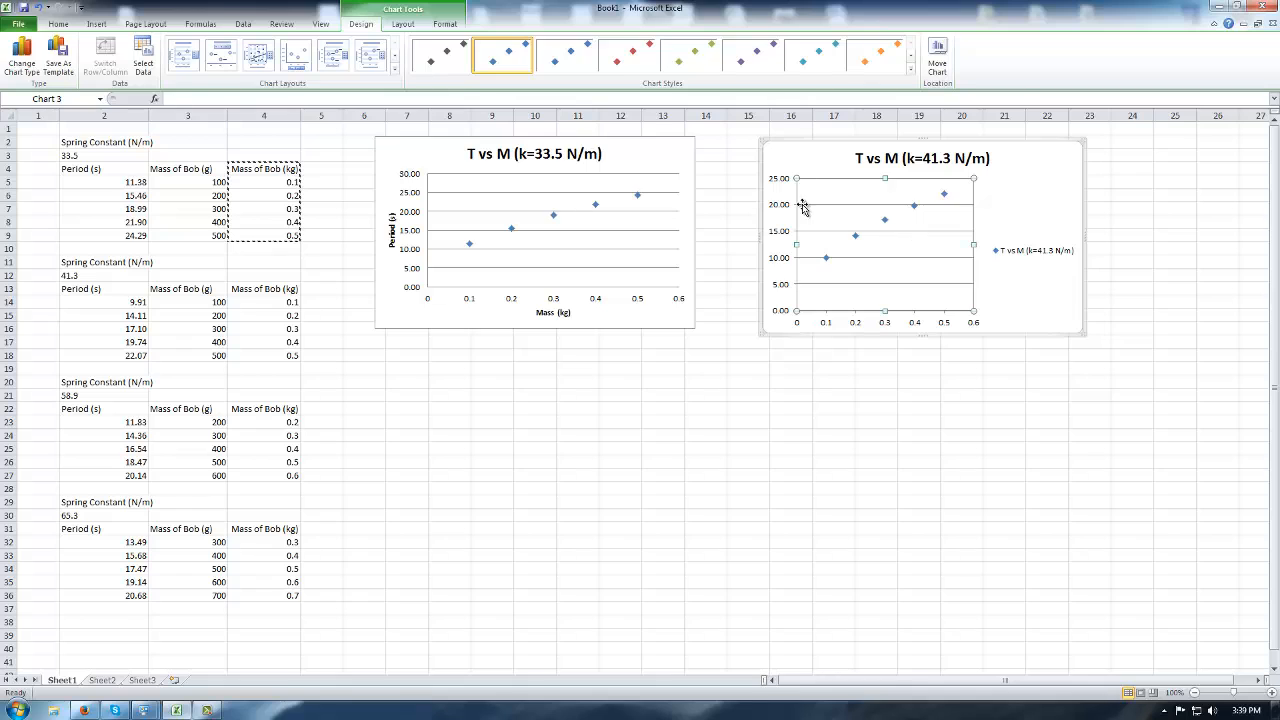
Apply Chart Layout 1 and delete the chart's legend.
click(184, 55)
click(1037, 256)
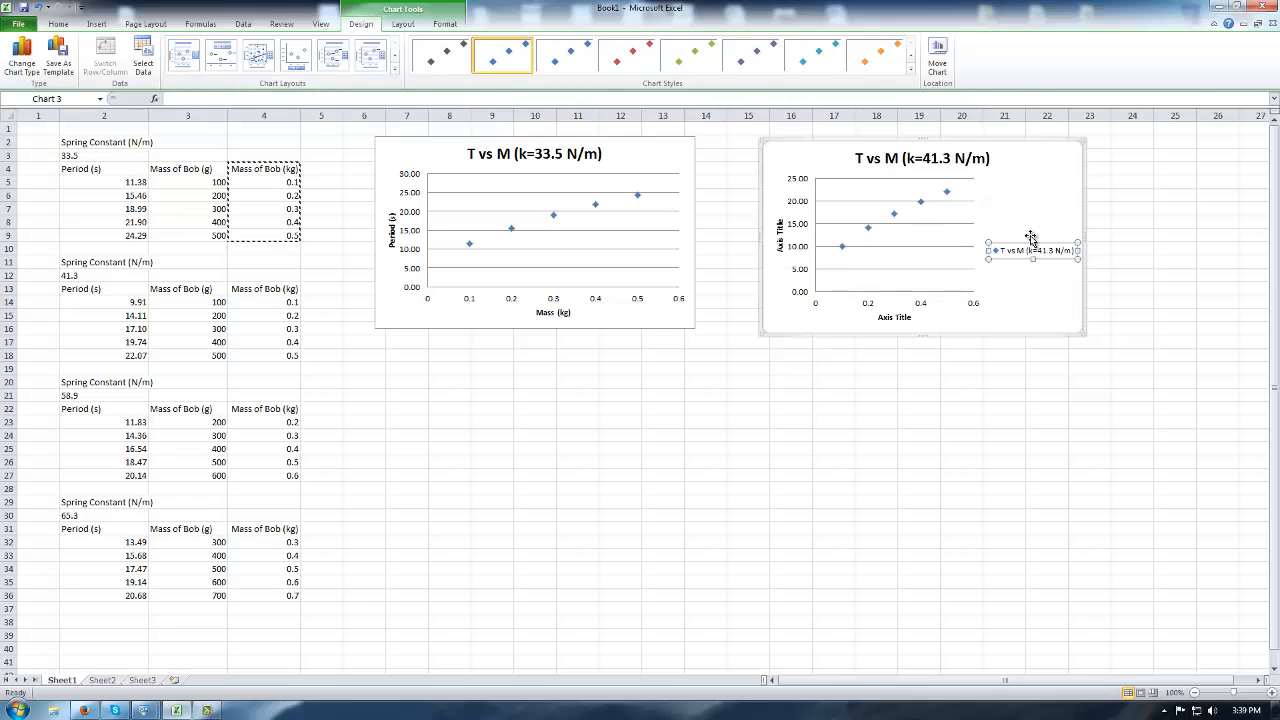
key(Delete)
click(605, 410)
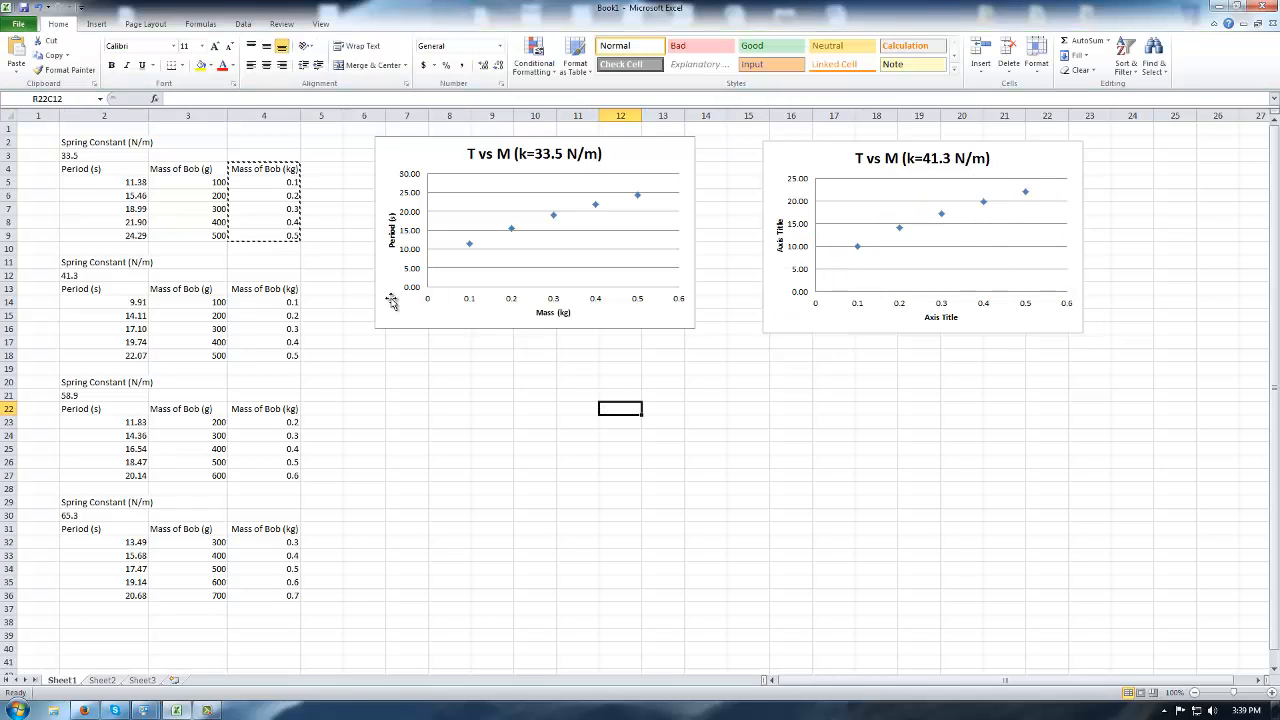
Insert a third marker-only scatter chart and place it below the first chart.
click(98, 24)
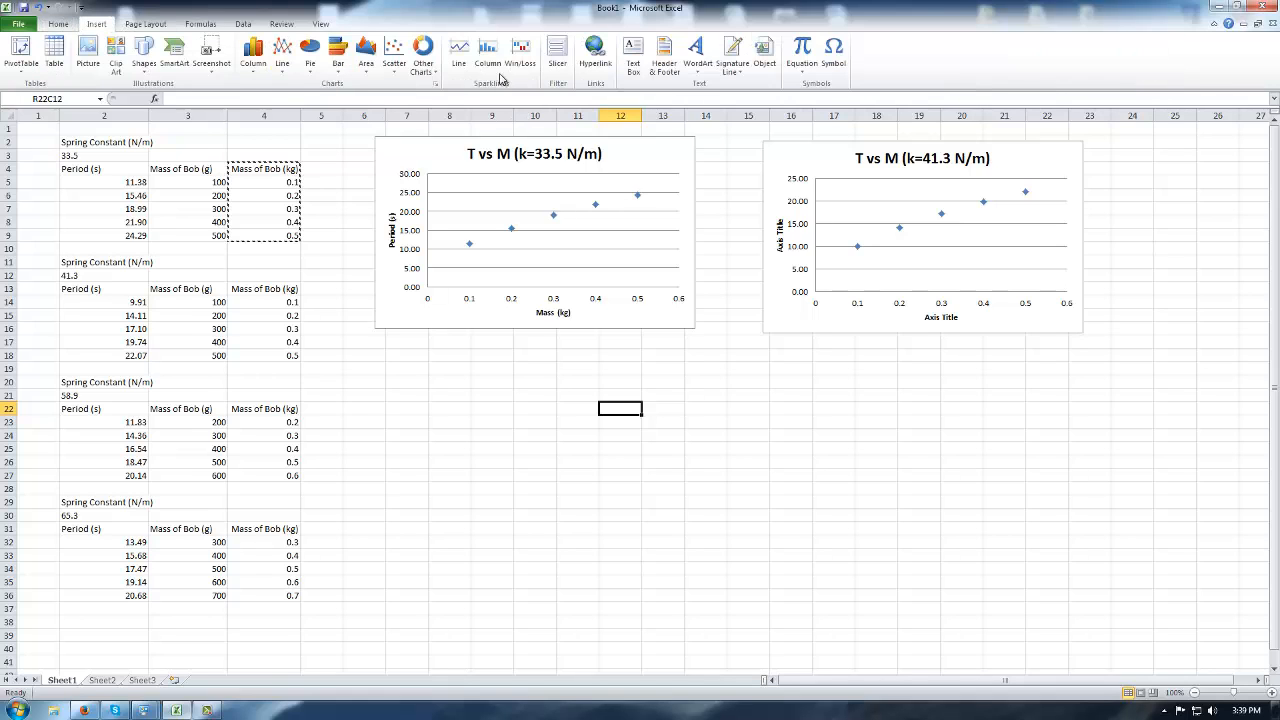
click(395, 55)
click(400, 108)
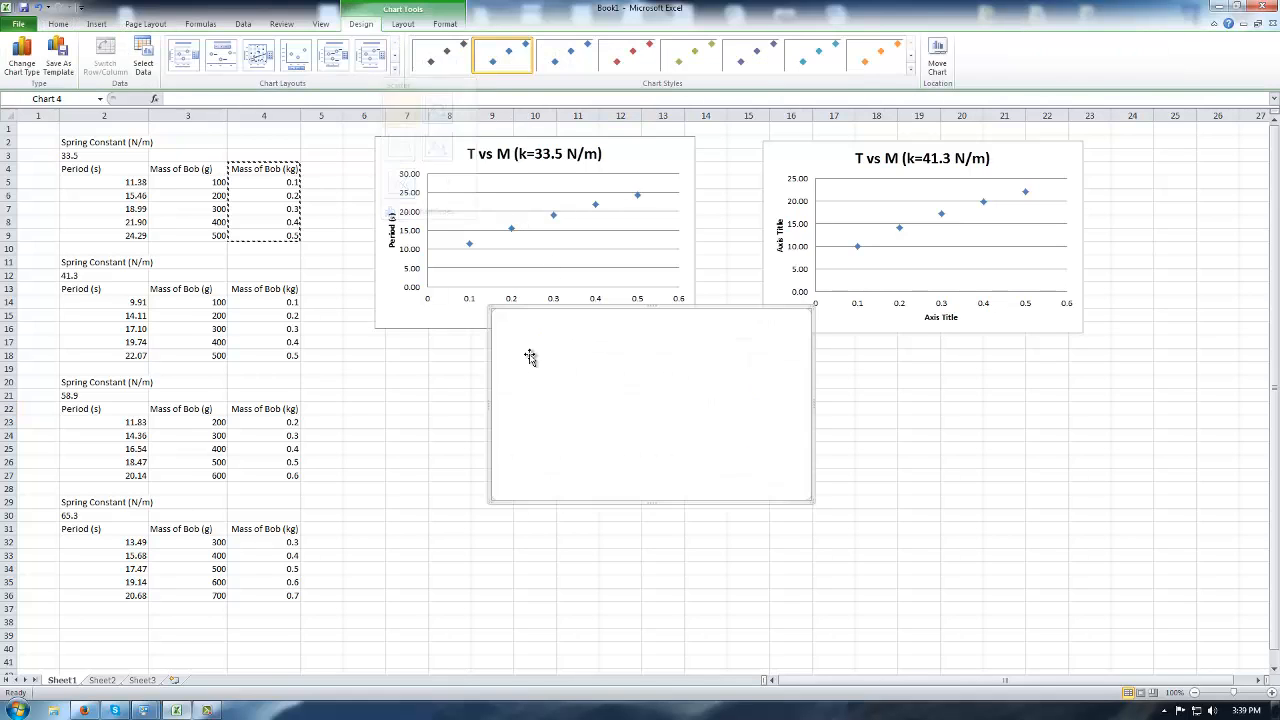
drag(530, 357, 456, 404)
Add a series with X values R23C4:R27C4 (kg masses) and Y values R23C2:R27C2 (periods).
right_click(484, 441)
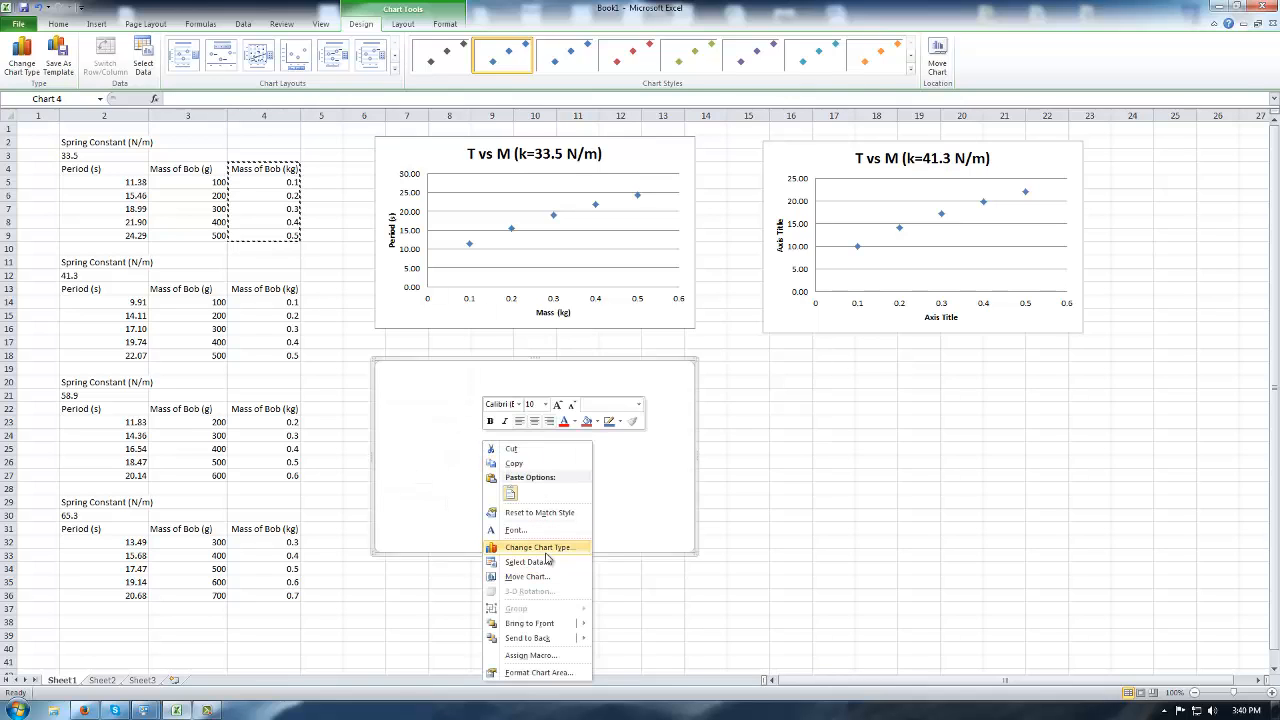
click(550, 563)
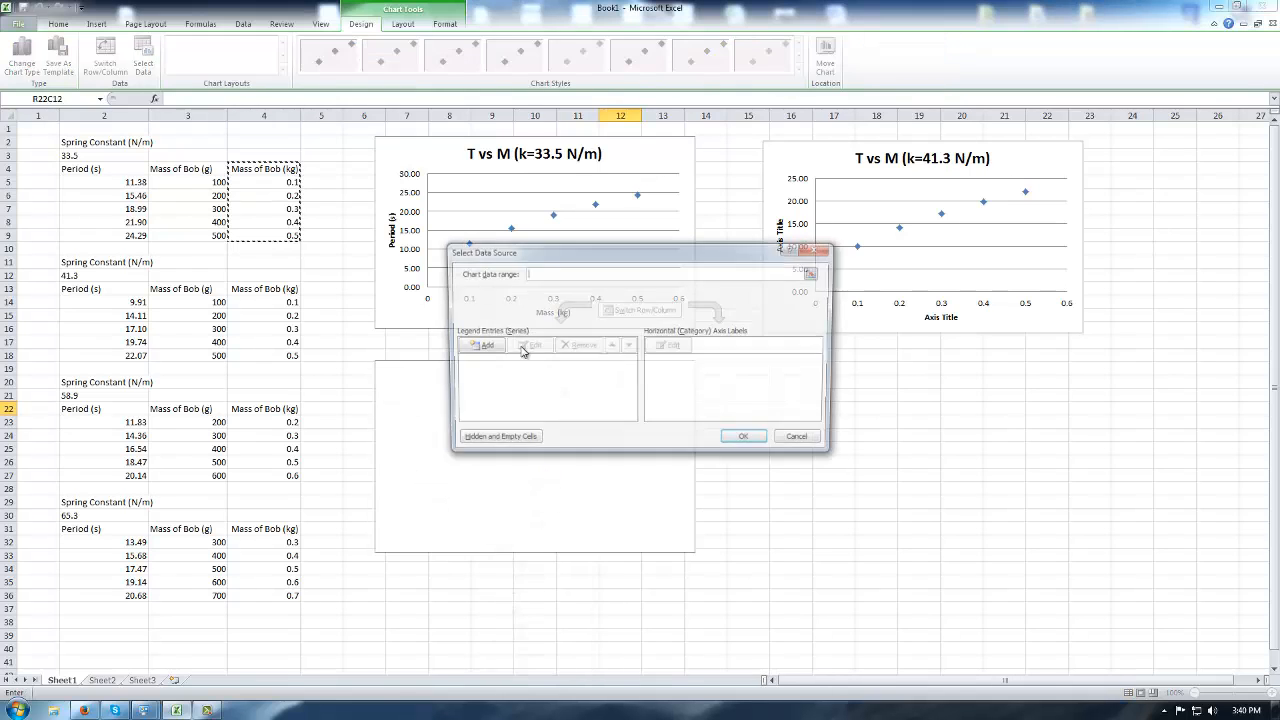
click(475, 346)
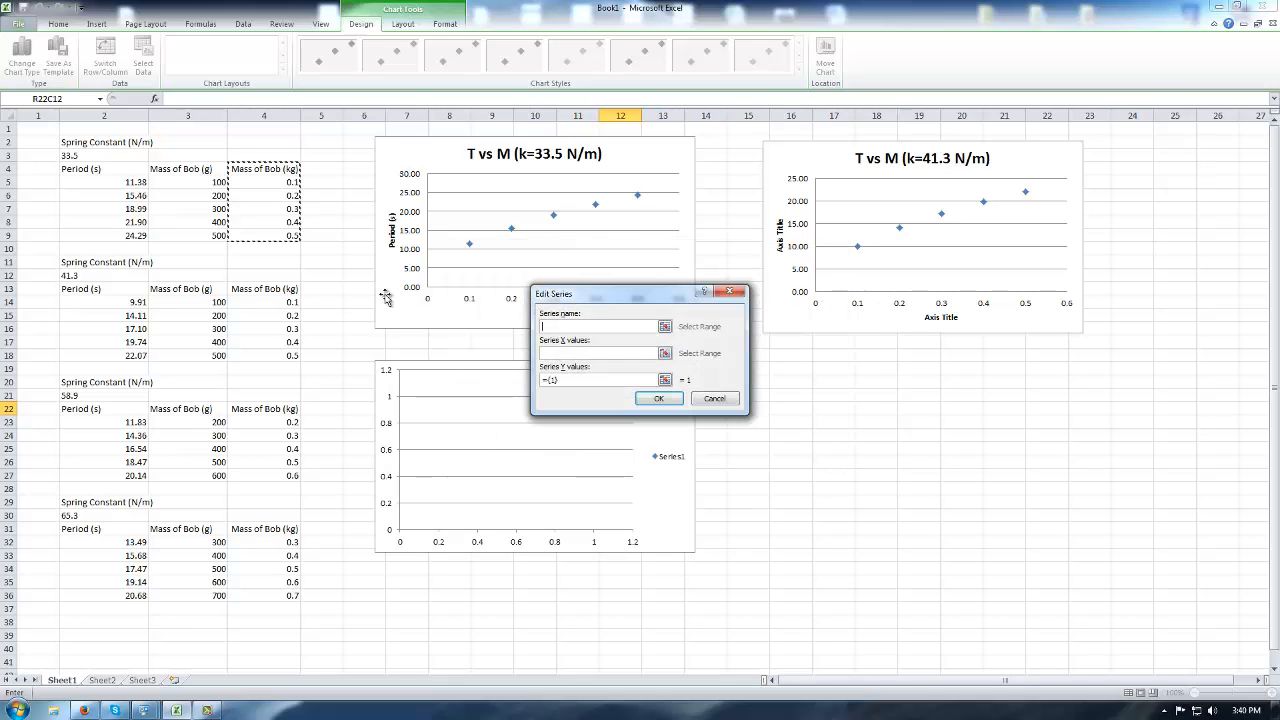
click(664, 353)
drag(272, 421, 278, 476)
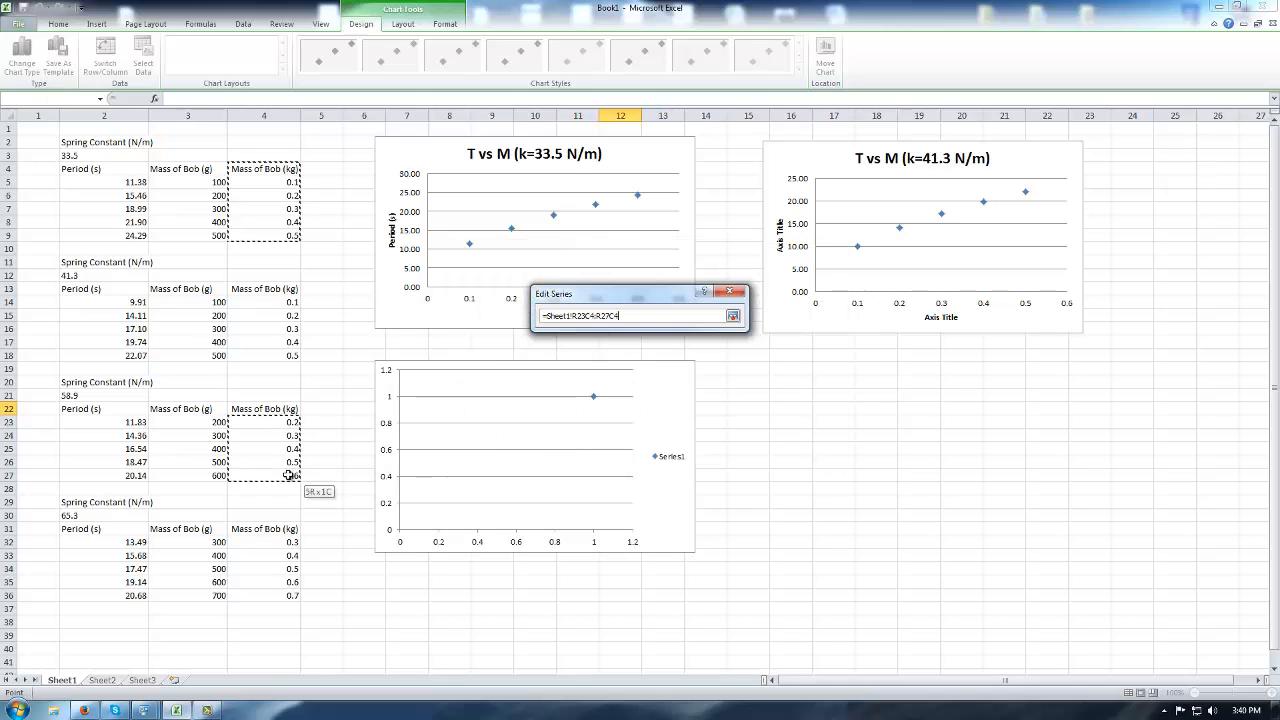
click(733, 318)
click(666, 376)
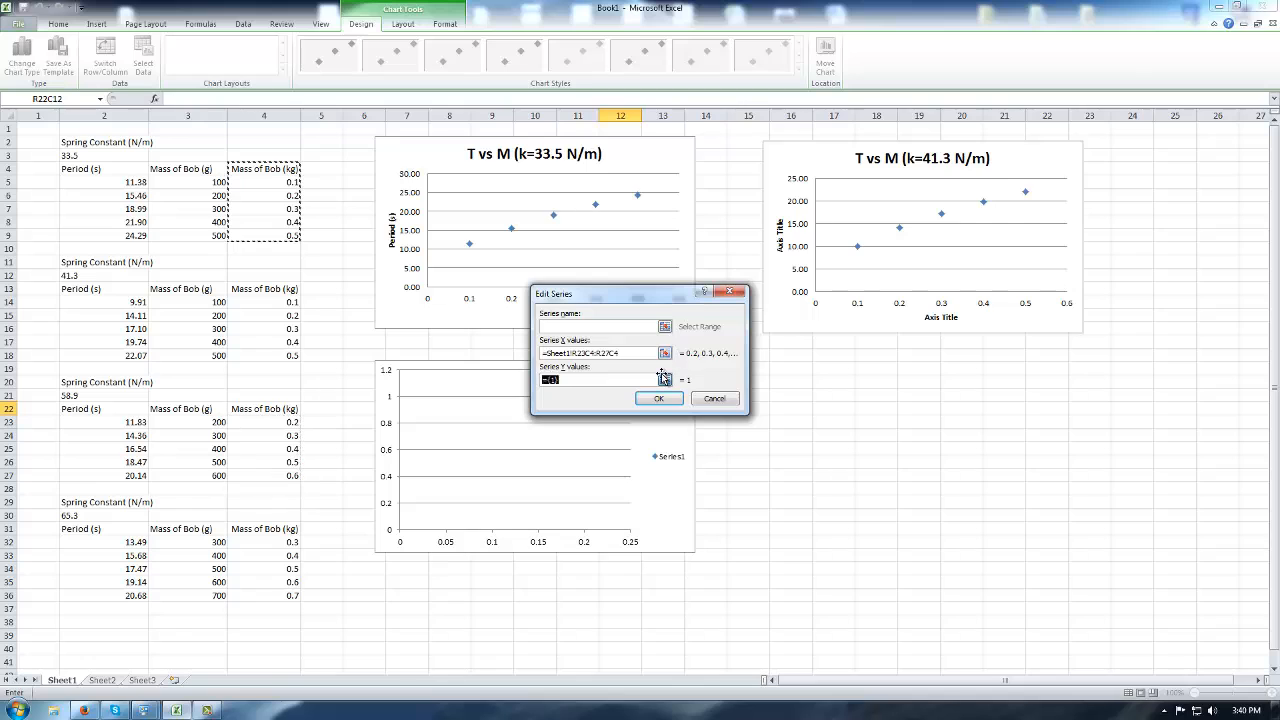
drag(140, 421, 131, 478)
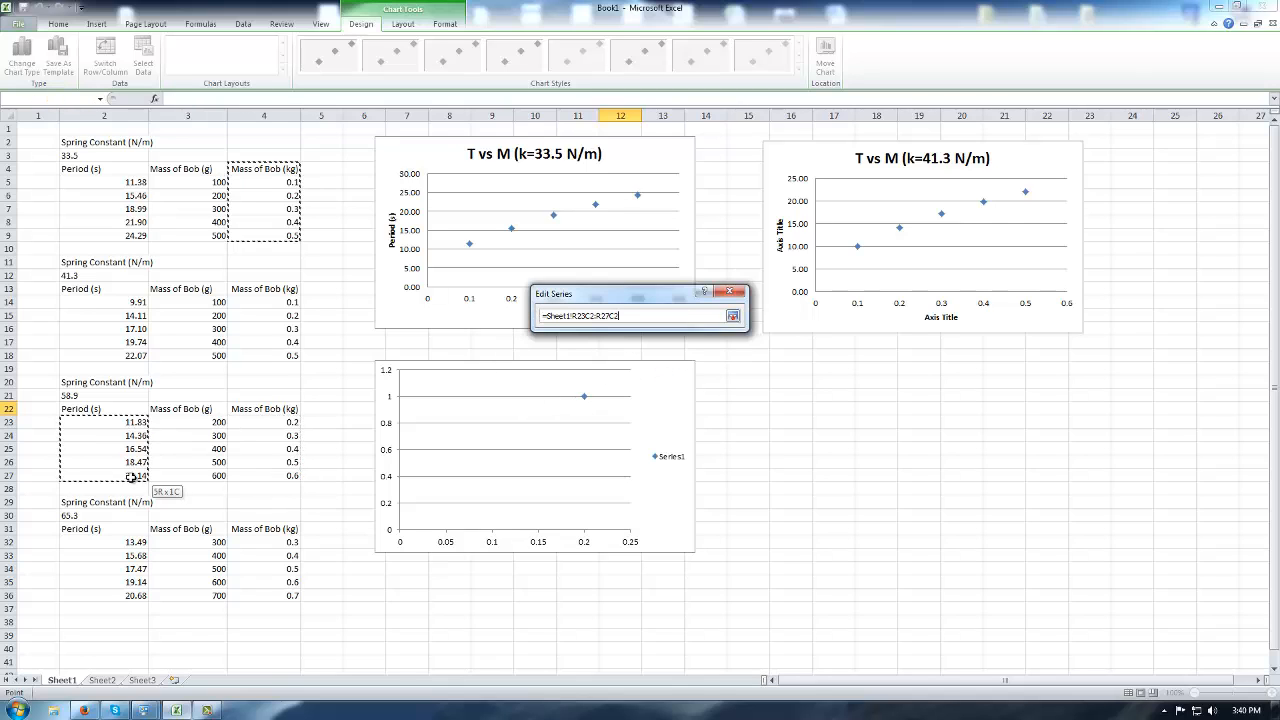
click(735, 317)
Name the series 'T vs M (k=58.9 N/m)' and confirm the chart data.
click(664, 327)
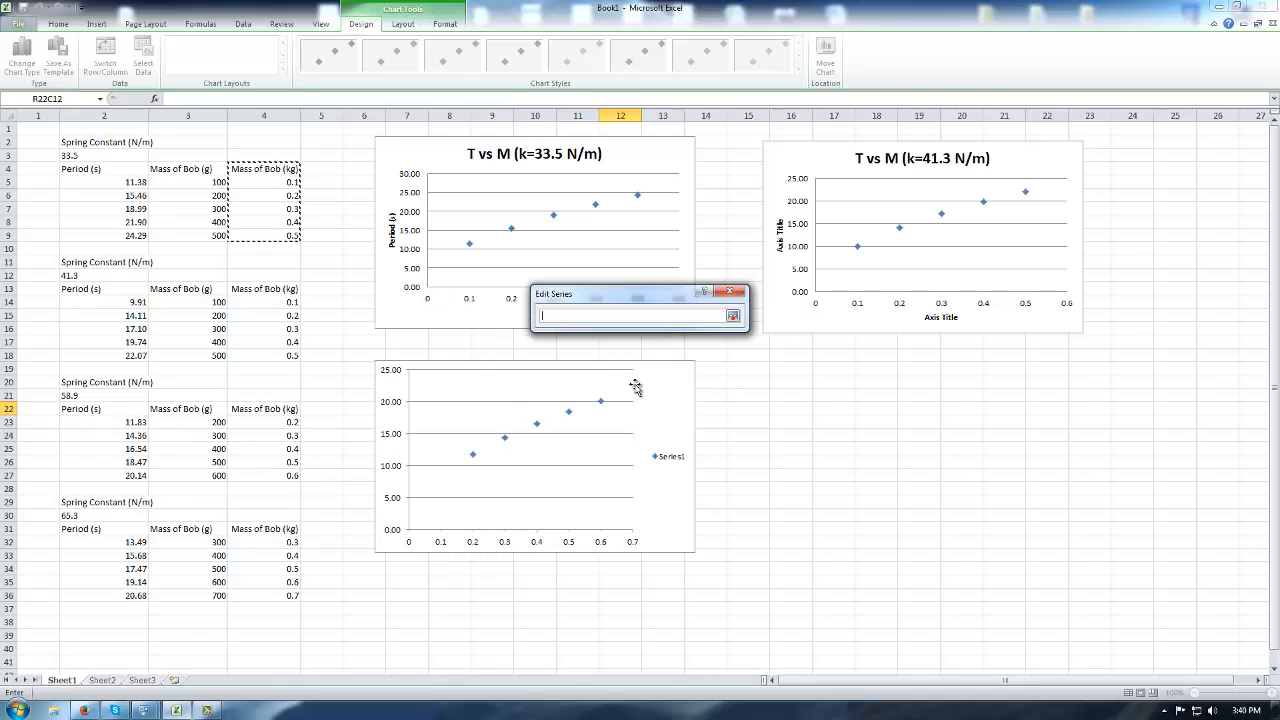
key(ctrl+v)
text(58)
key(Return)
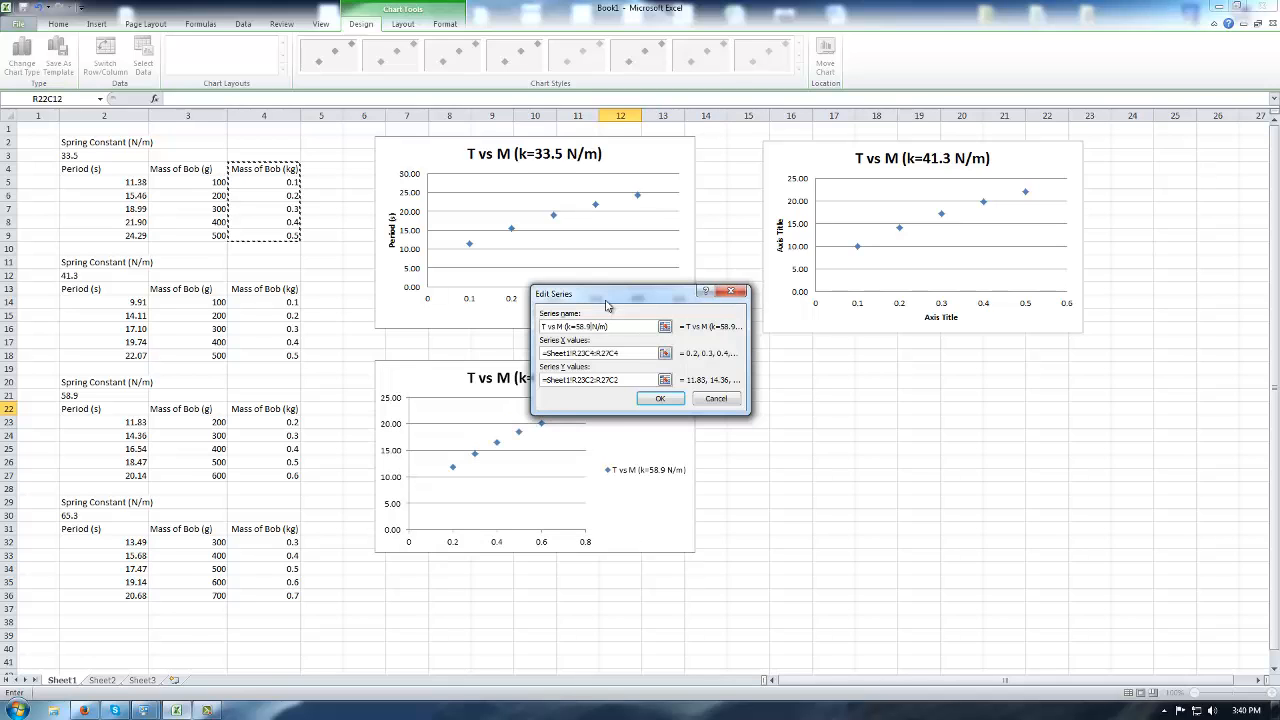
click(662, 398)
click(748, 441)
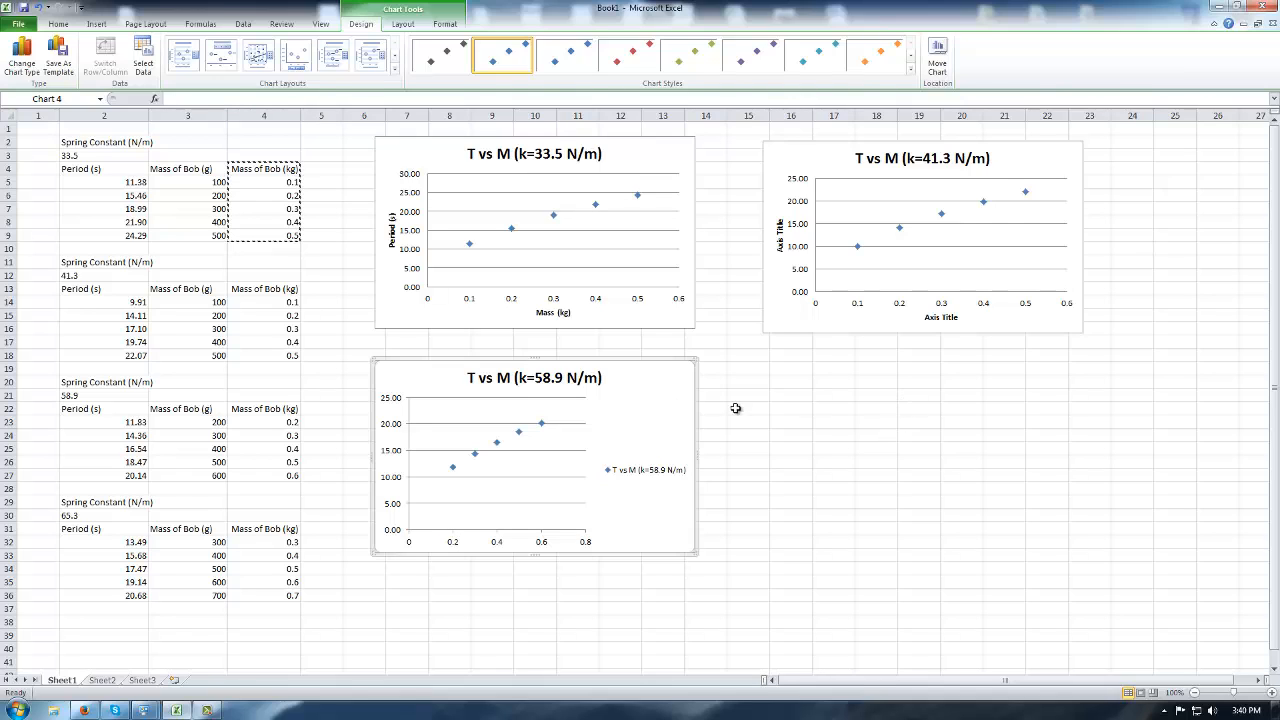
click(901, 397)
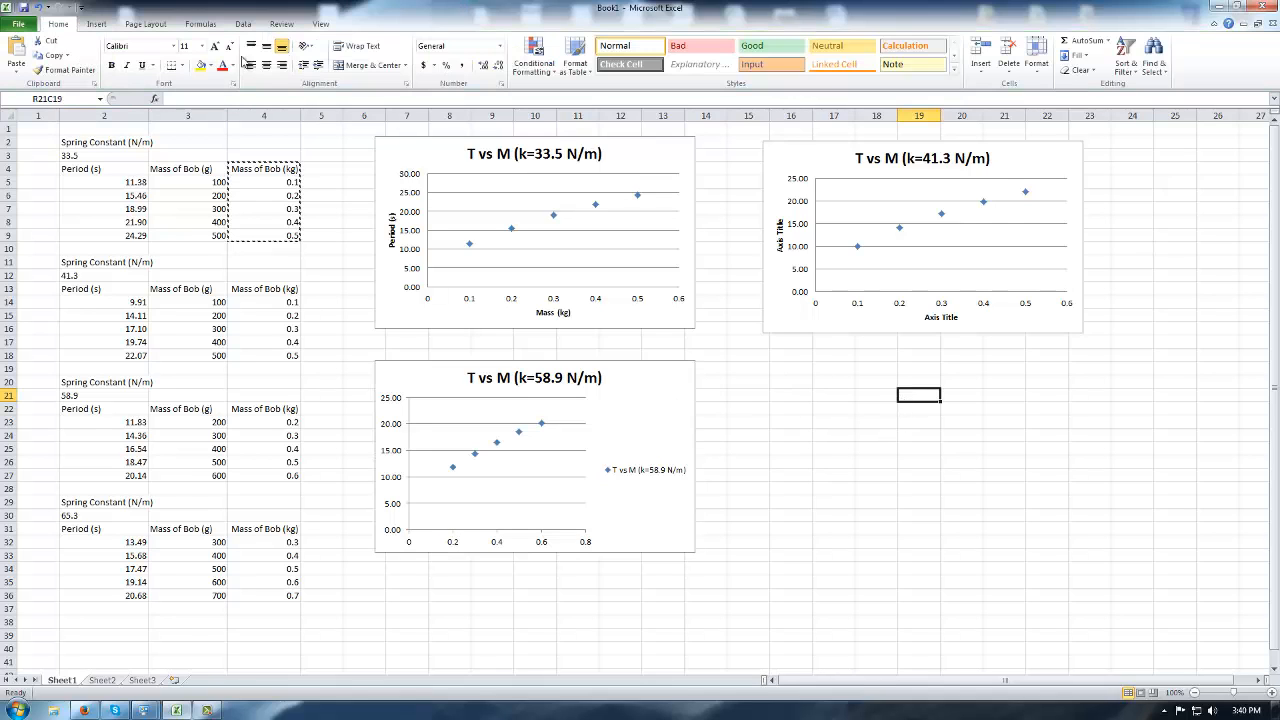
Insert an empty marker-only scatter chart and place it beside the k=41.3 chart.
click(96, 23)
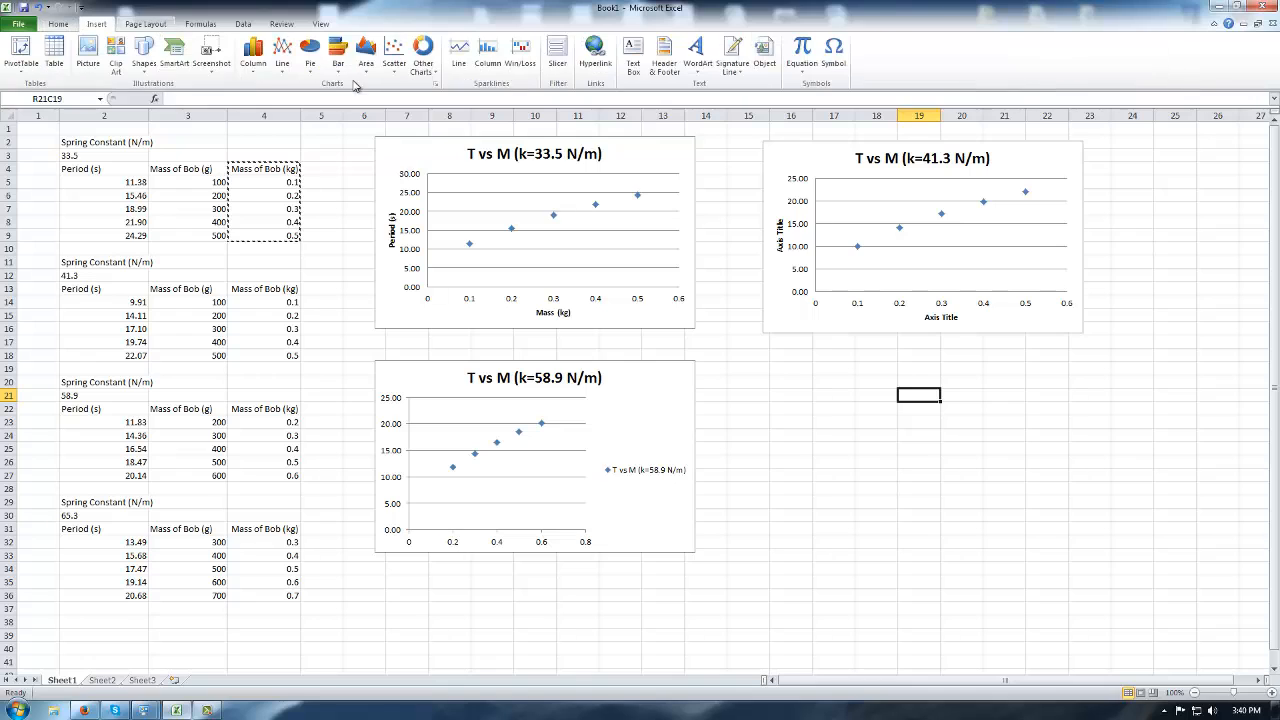
click(393, 55)
click(404, 104)
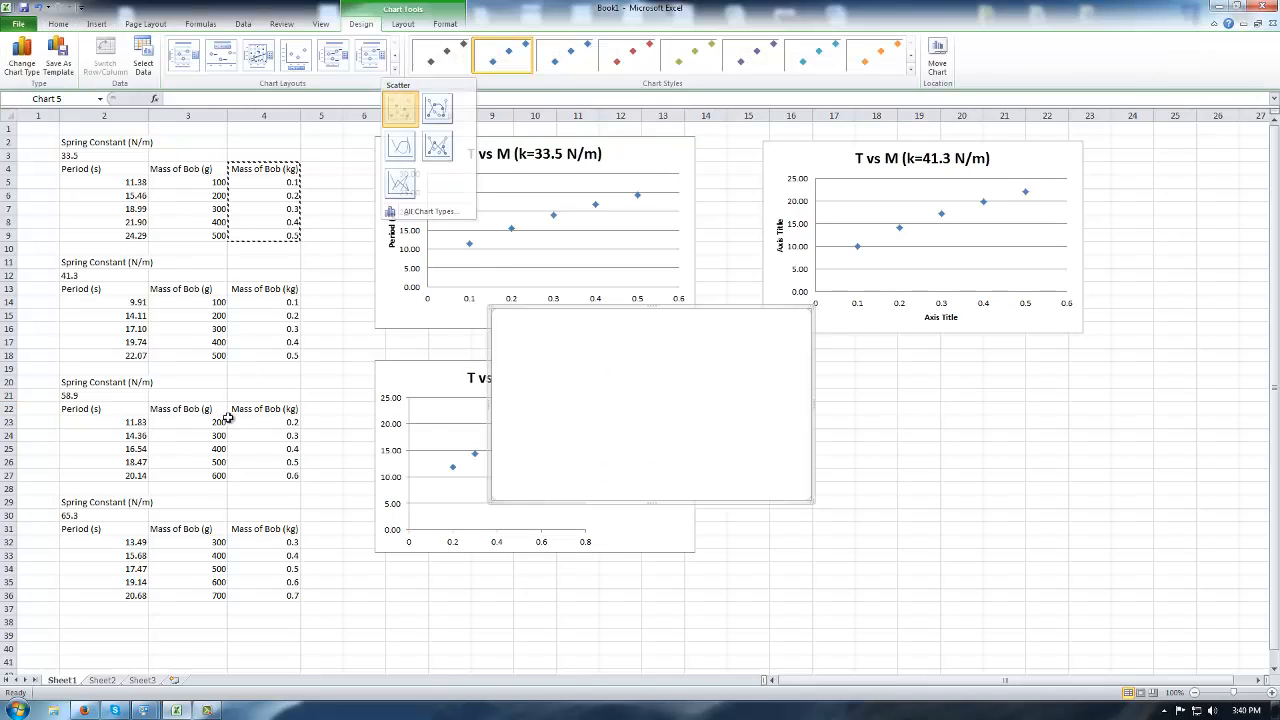
right_click(679, 421)
drag(594, 371, 877, 421)
Add a series plotting the k=65.3 masses as X and periods B32:B36 as Y.
right_click(877, 421)
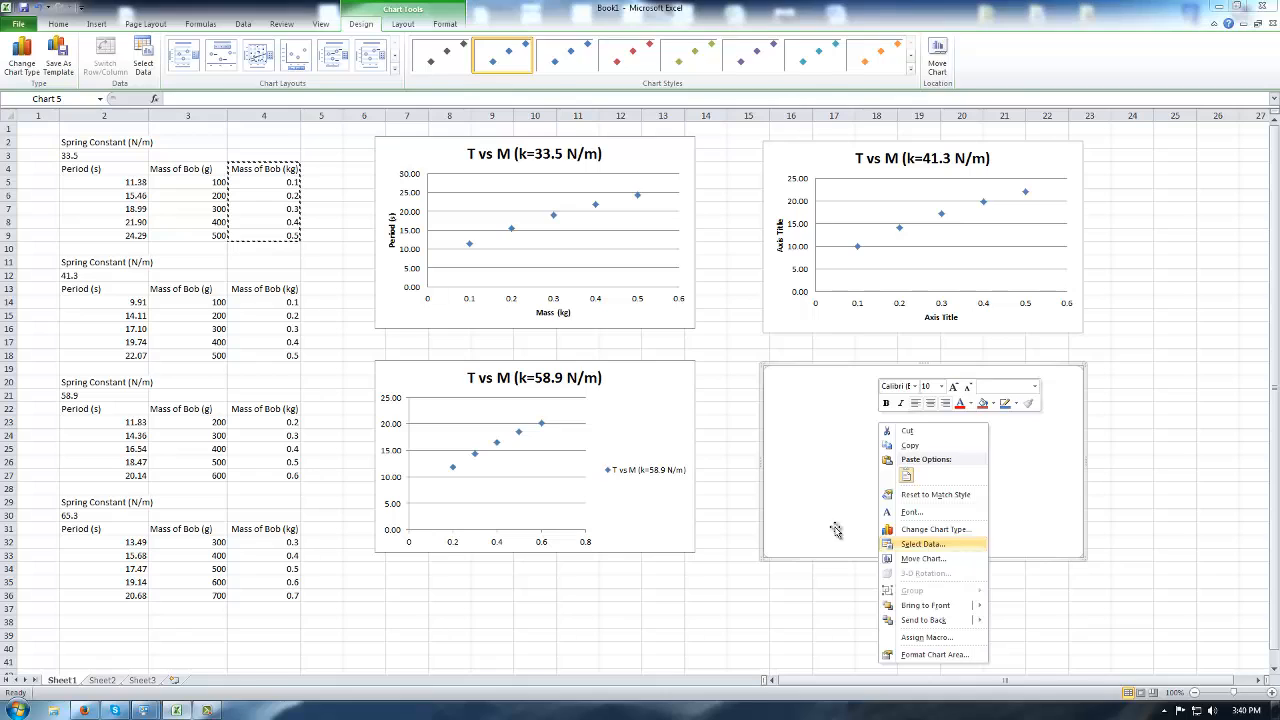
click(922, 544)
click(477, 345)
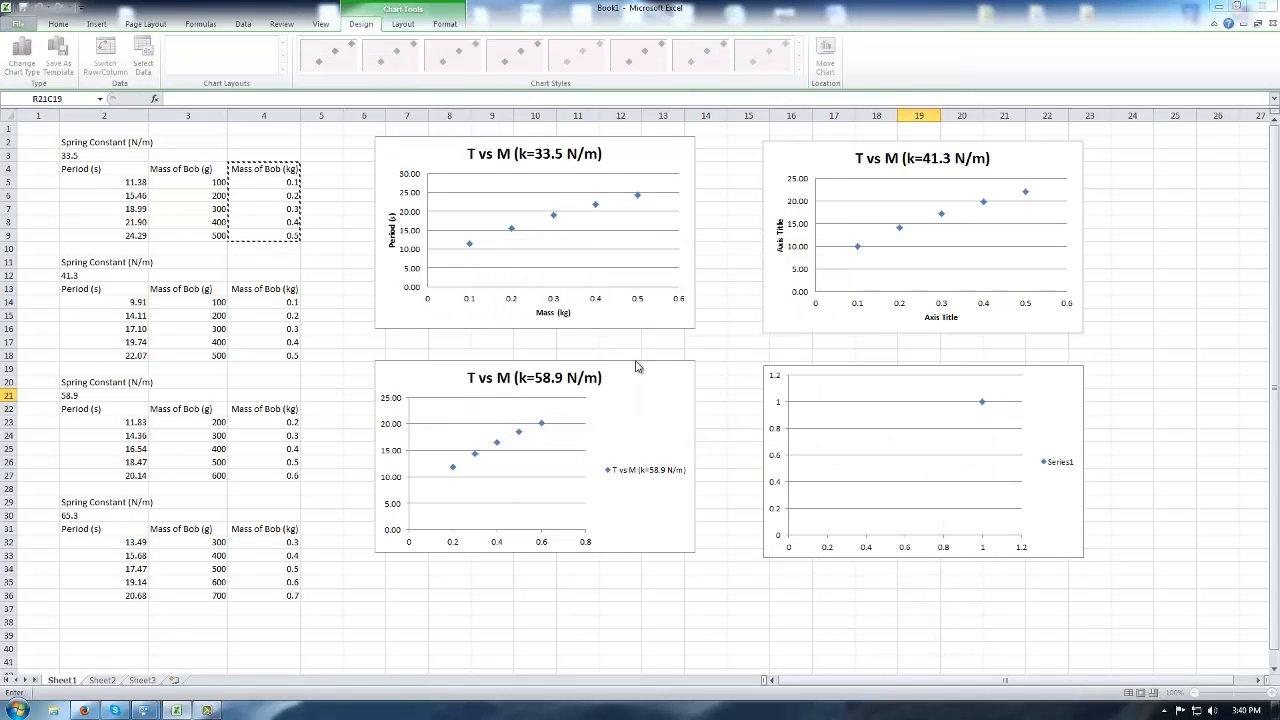
click(664, 353)
drag(281, 542, 292, 595)
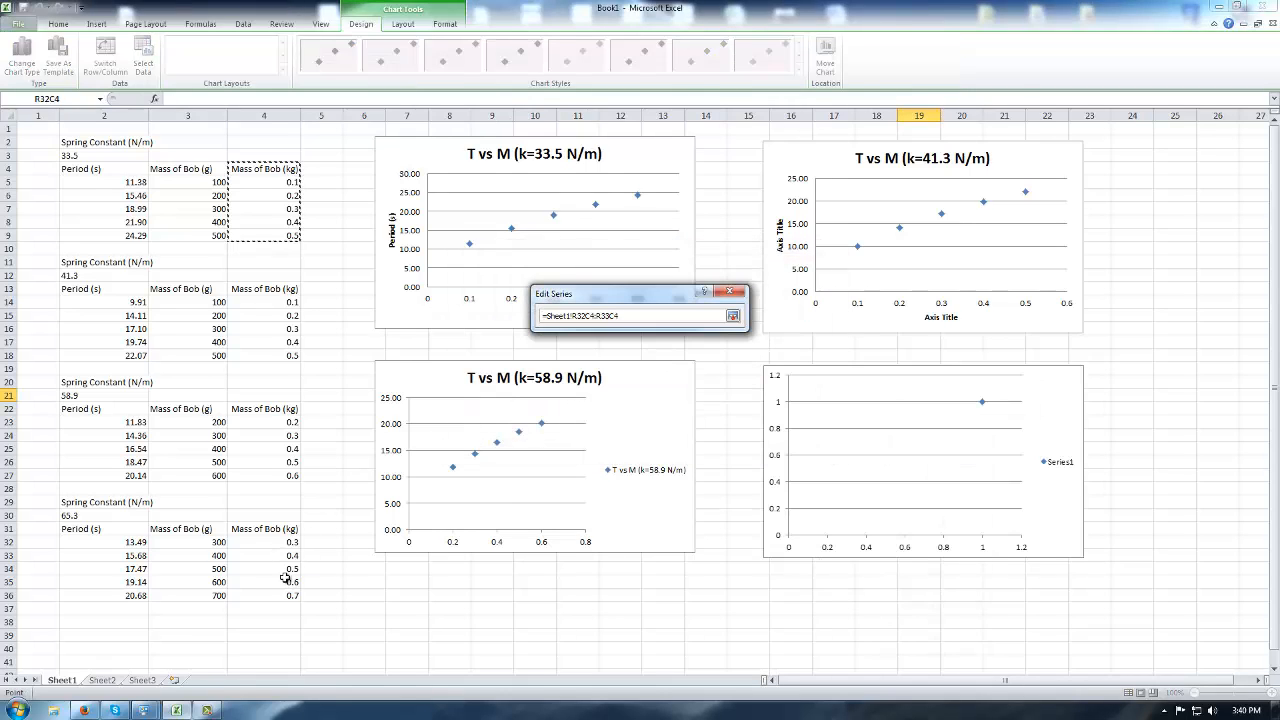
click(733, 317)
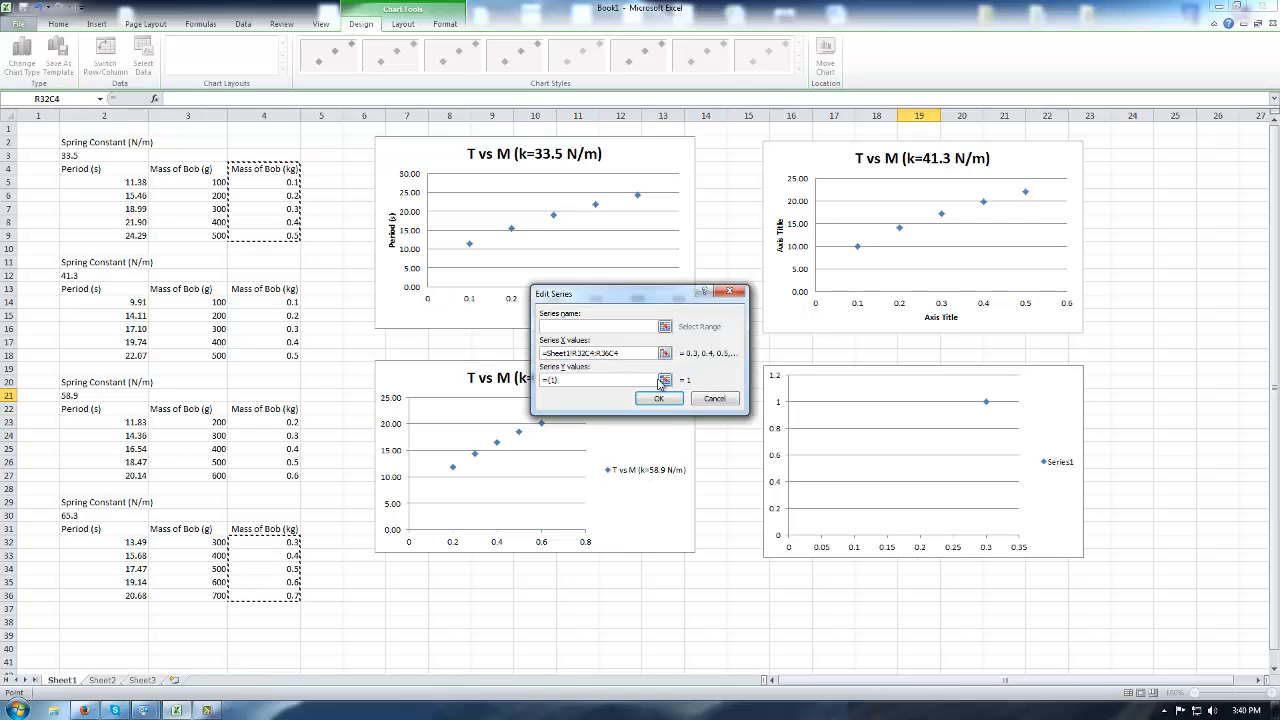
click(664, 381)
drag(117, 542, 140, 596)
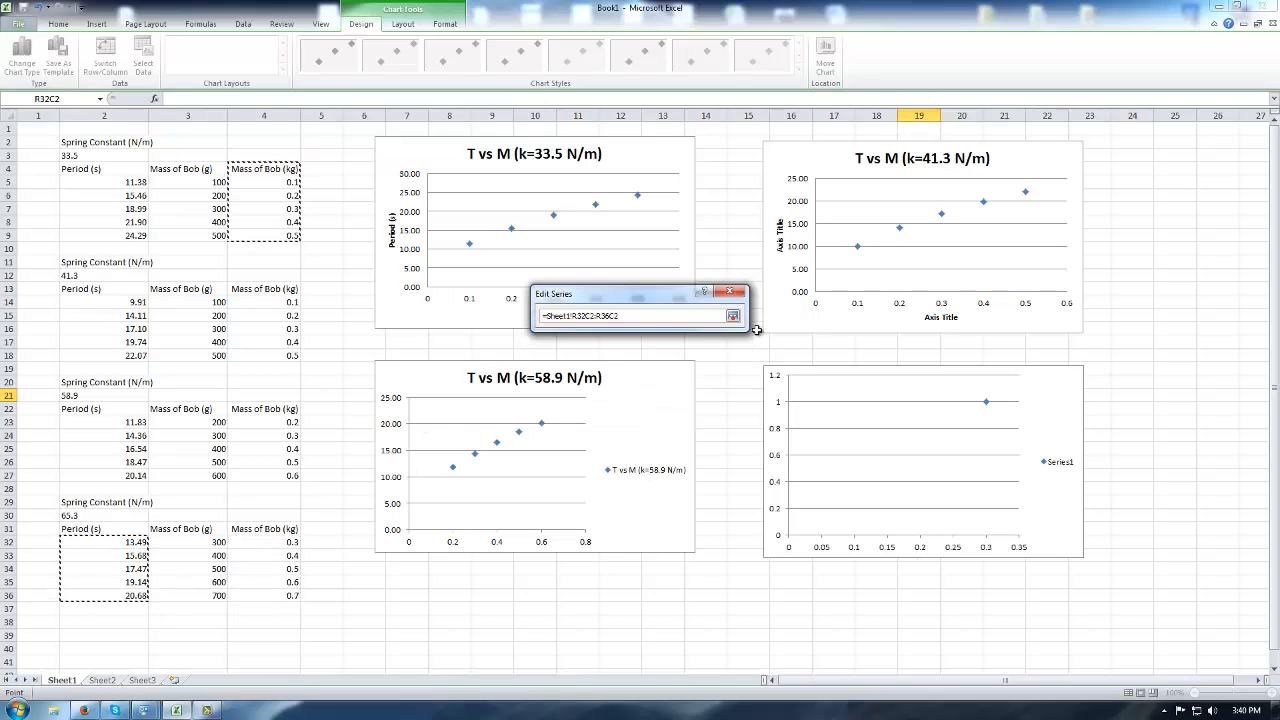
click(733, 317)
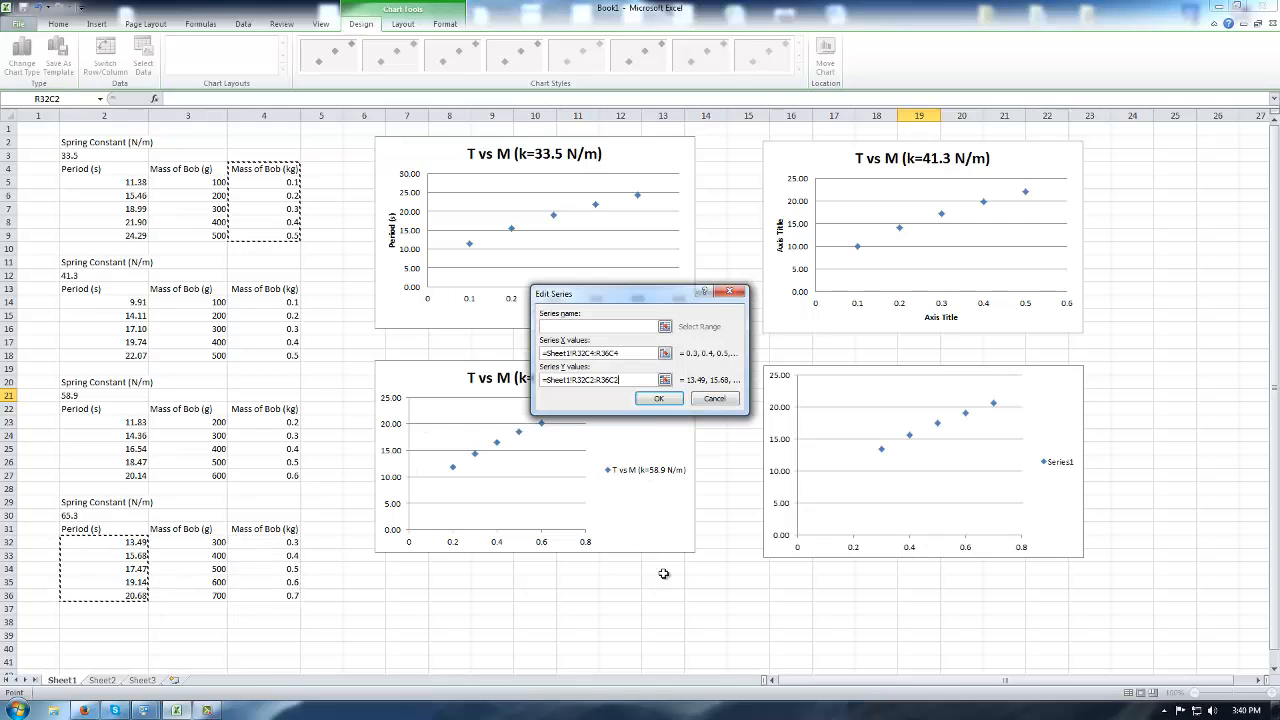
click(659, 398)
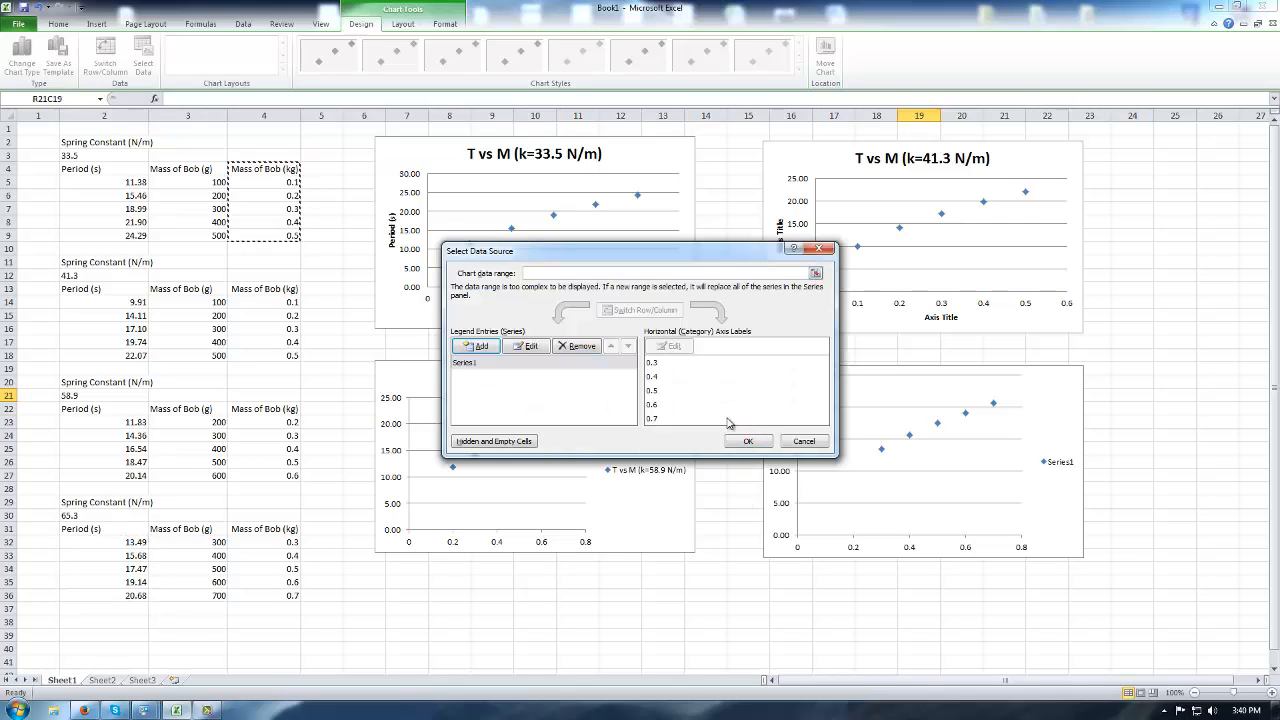
Name the series with the pasted chart title, corrected to 'T vs M (k=65.3 N/m)'.
click(484, 366)
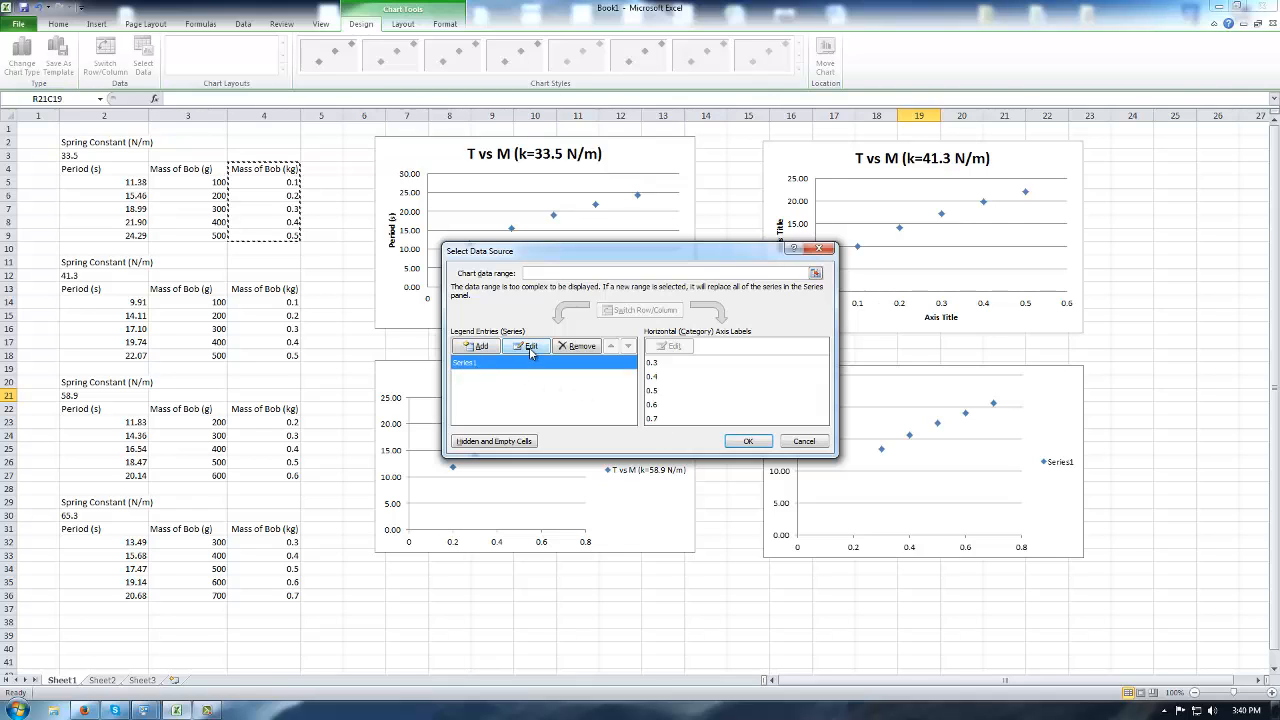
click(529, 346)
key(ctrl+v)
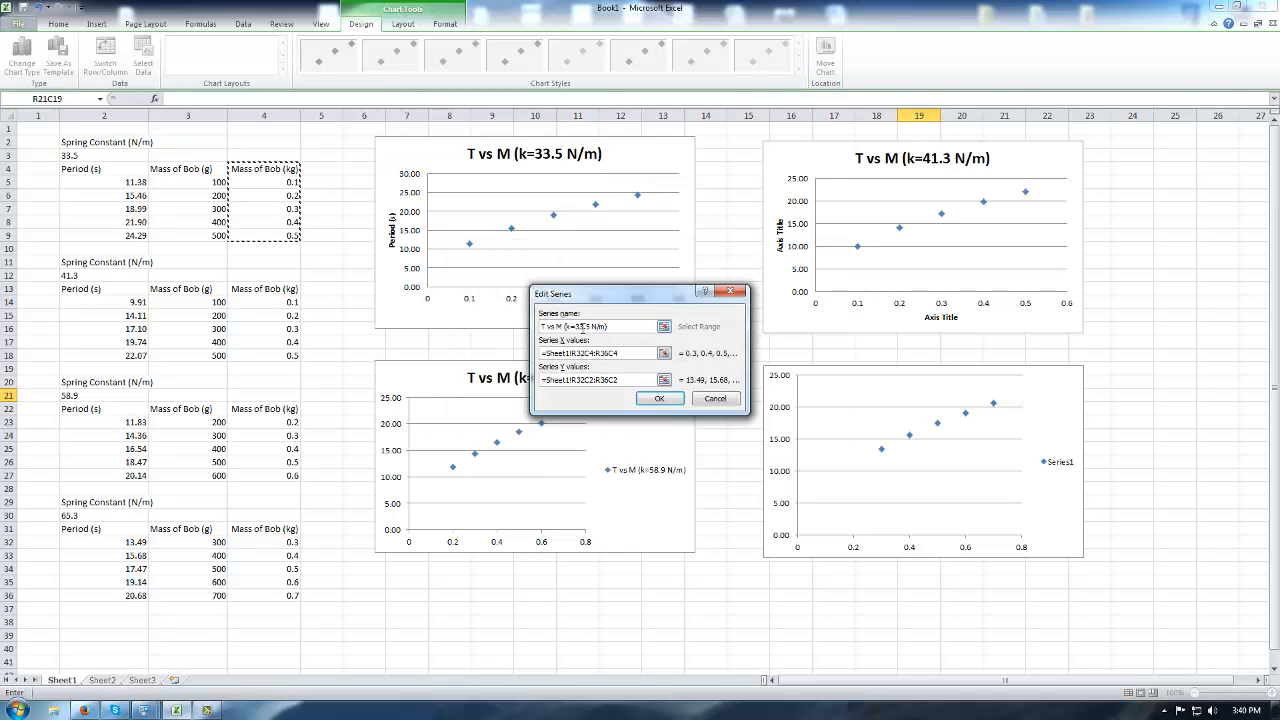
drag(574, 328, 580, 333)
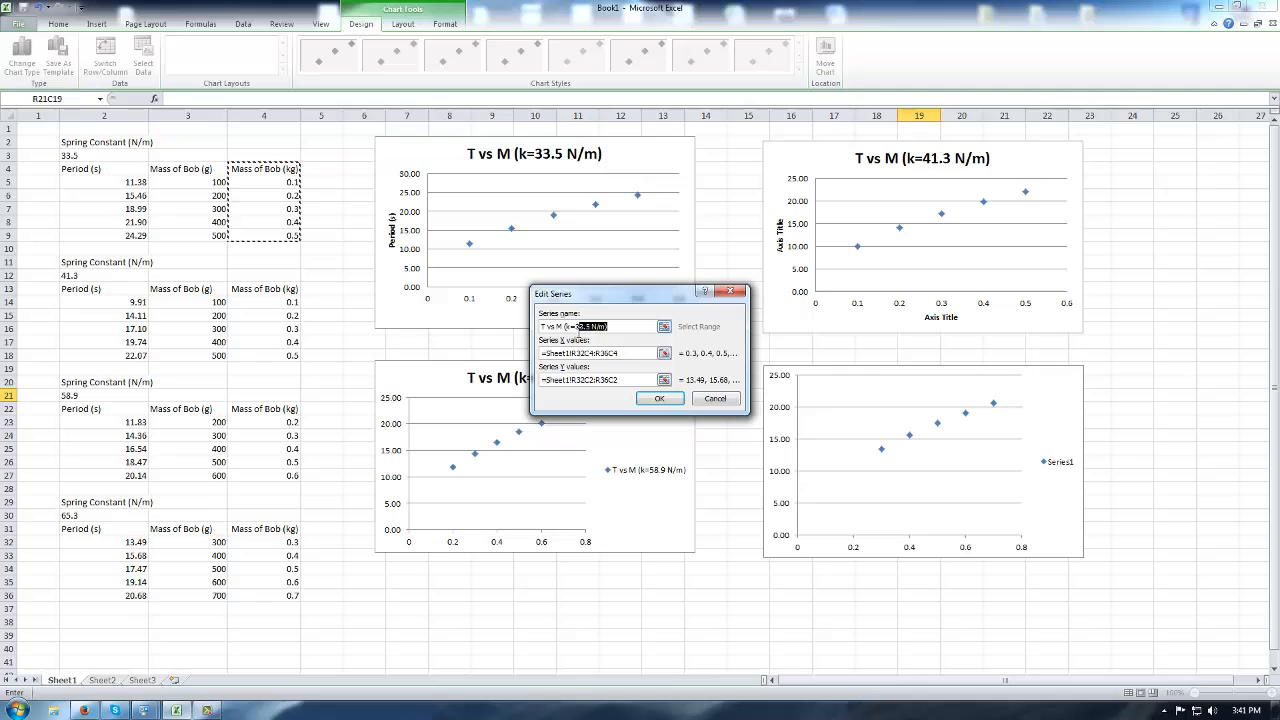
click(589, 326)
click(656, 399)
click(750, 442)
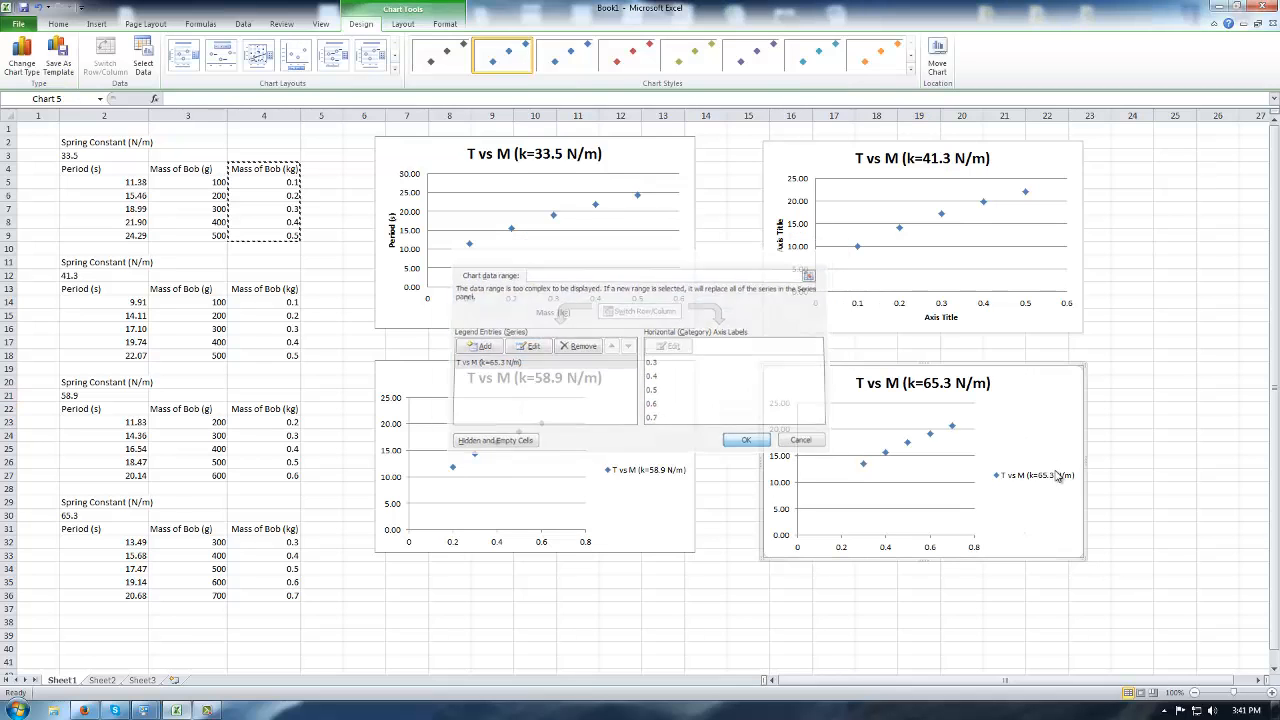
Delete the legends of the fourth and third charts.
click(1057, 479)
key(Delete)
click(673, 466)
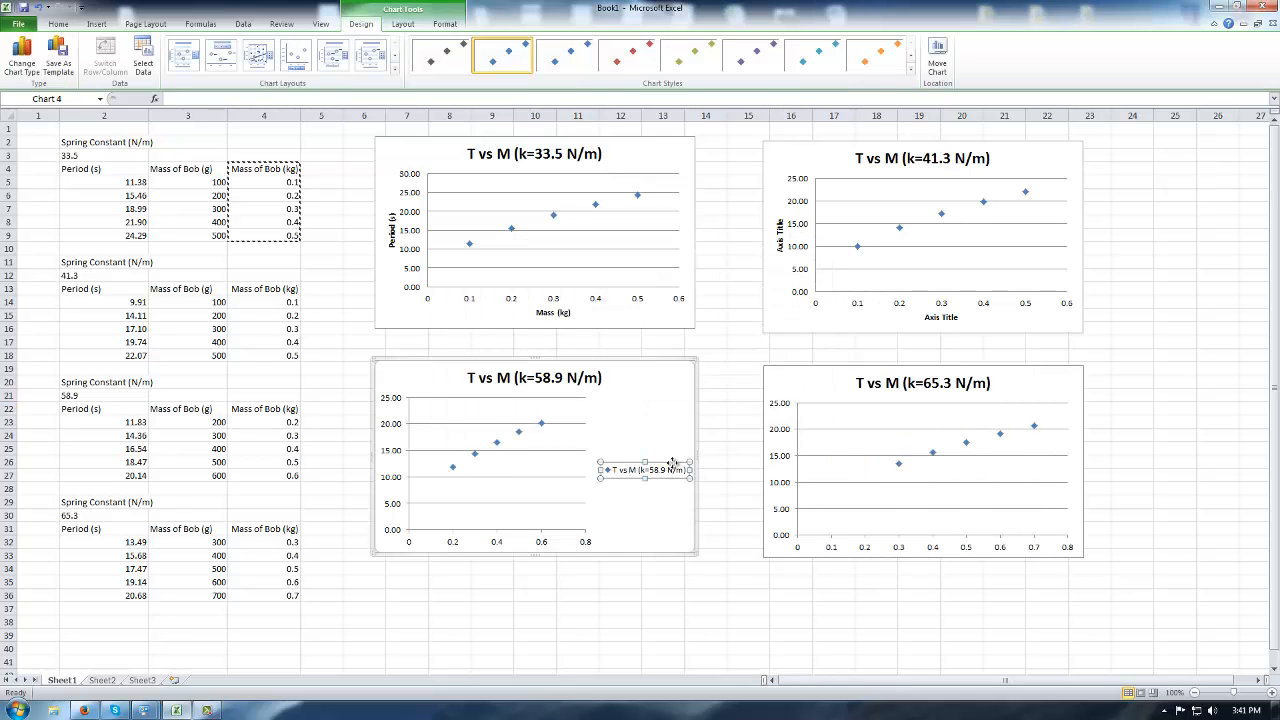
key(Delete)
click(1218, 421)
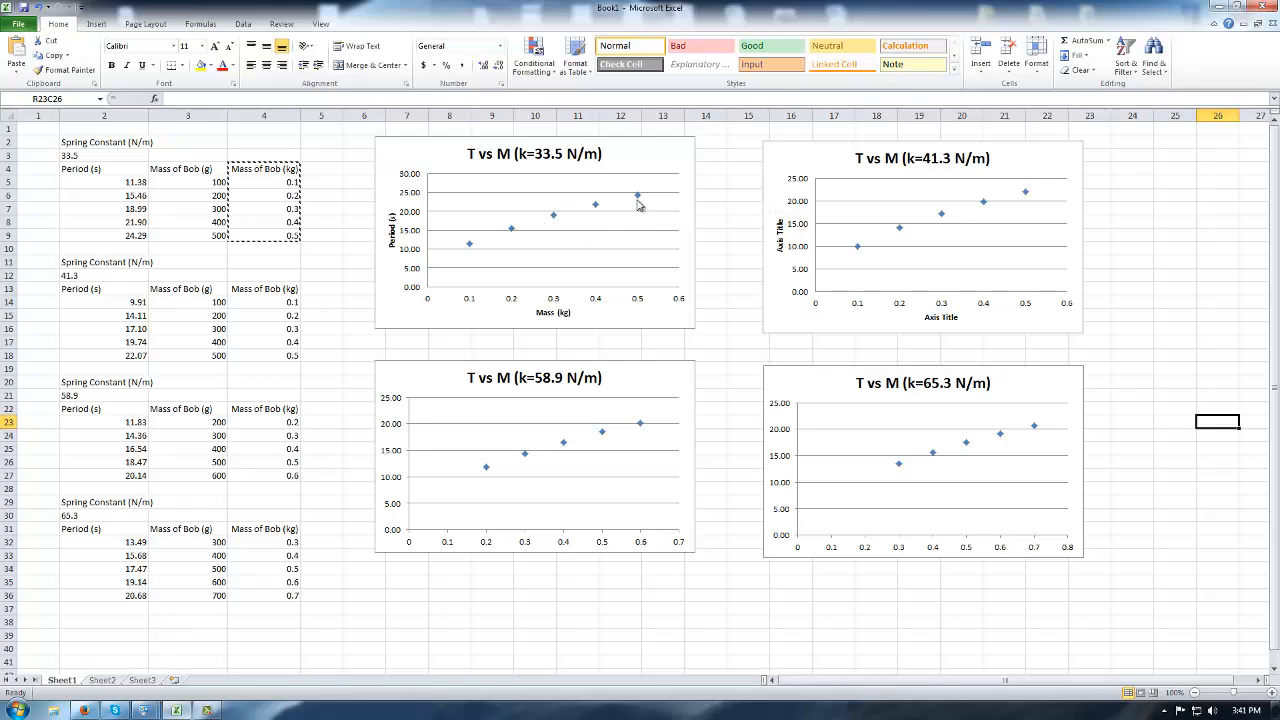
click(596, 205)
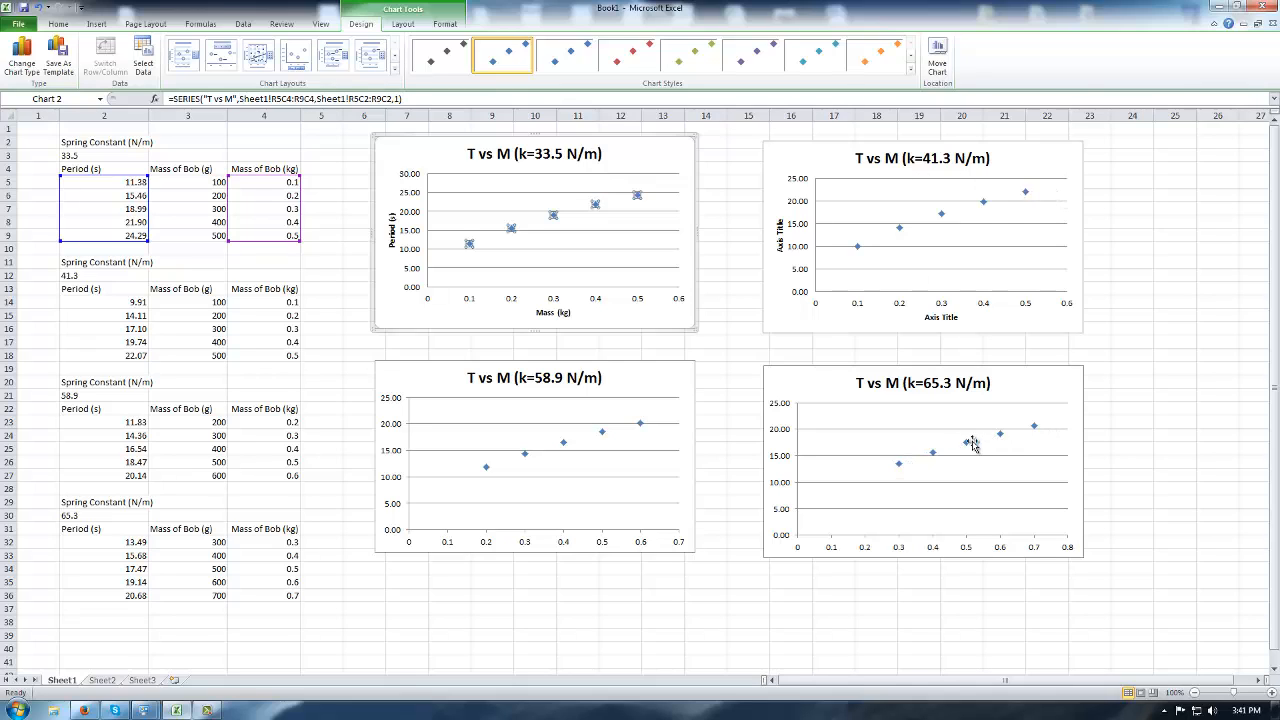
Add a trendline to the k=33.5 data, then delete it again.
right_click(553, 215)
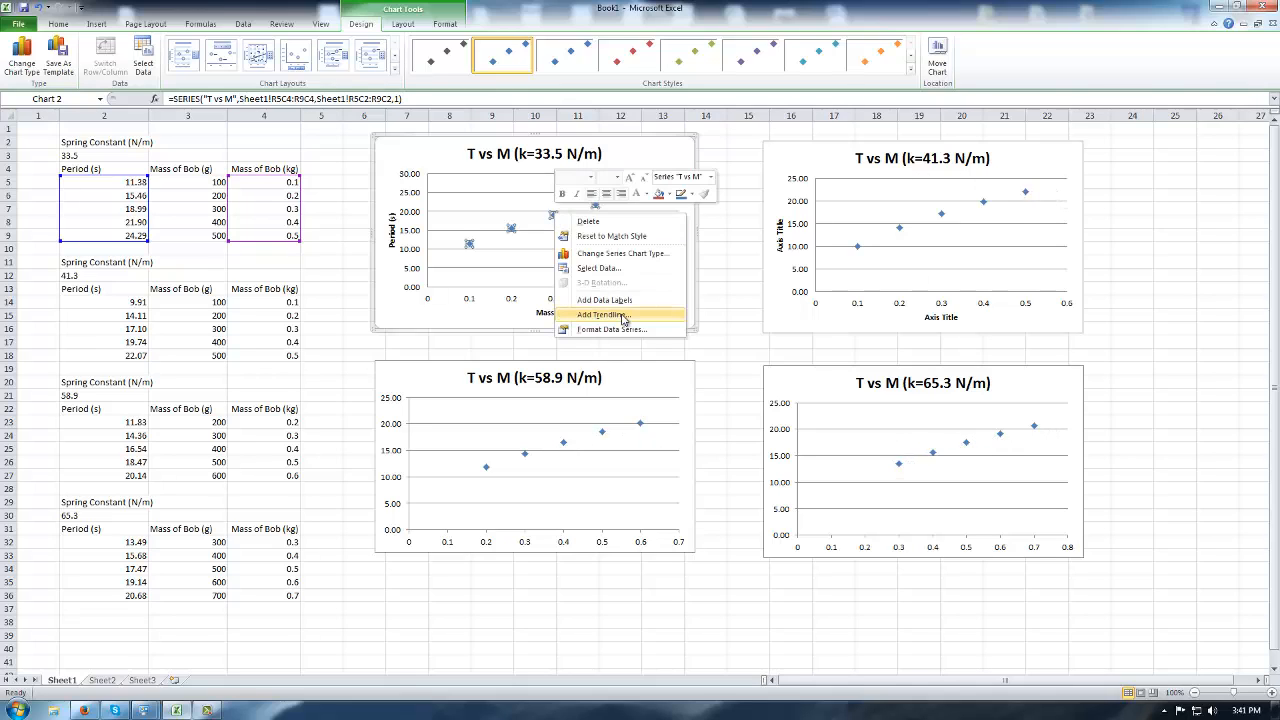
click(622, 315)
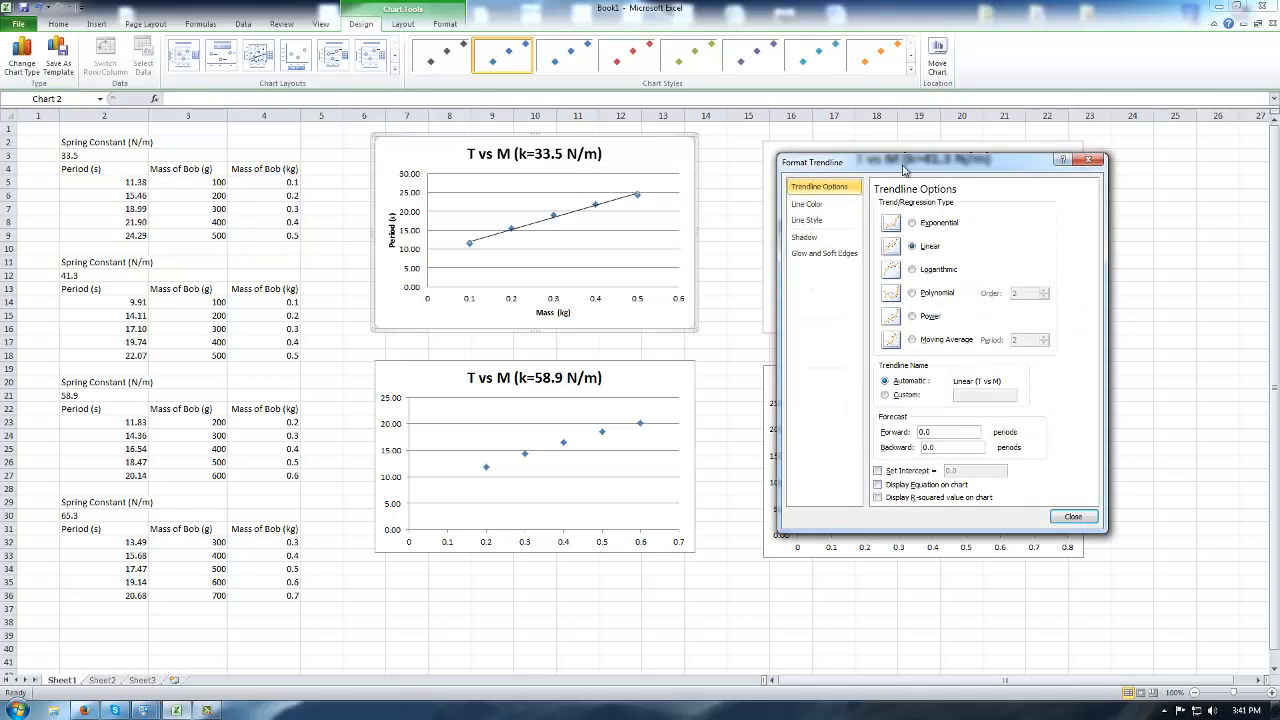
drag(903, 170, 755, 154)
click(944, 146)
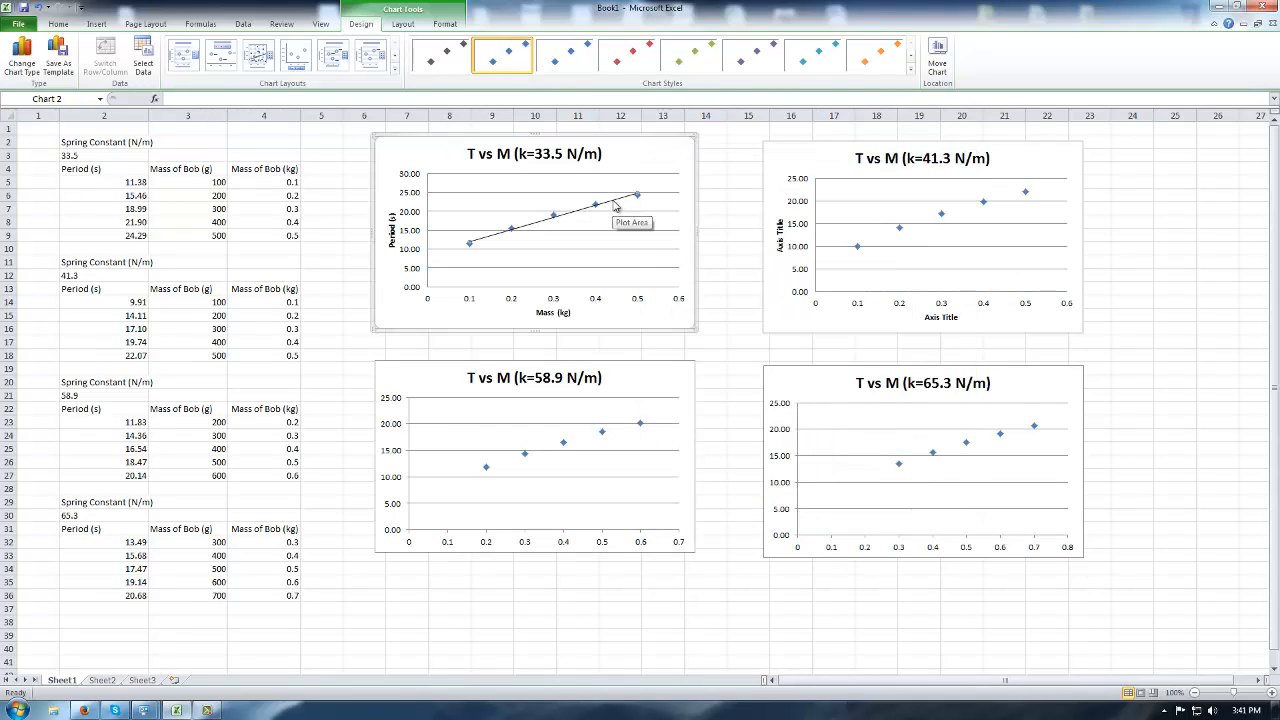
key(Delete)
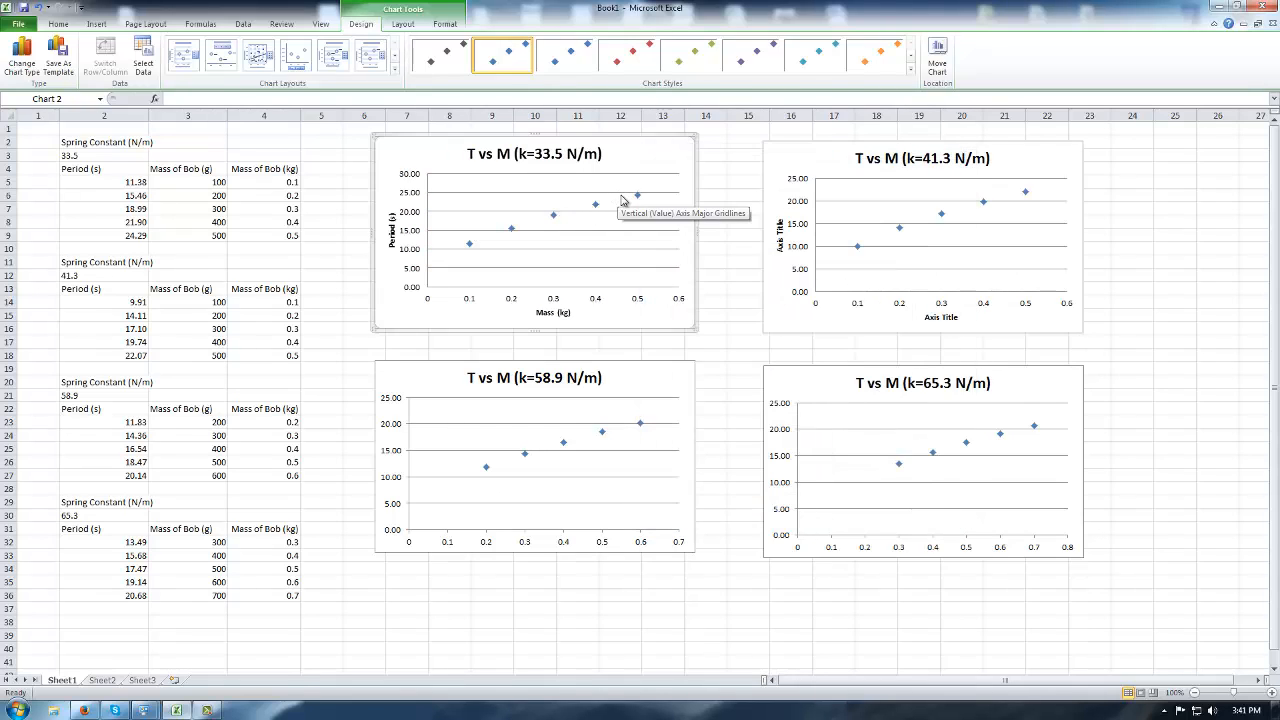
Add a linear trendline showing equation and R², with the label at upper left.
click(554, 217)
right_click(554, 217)
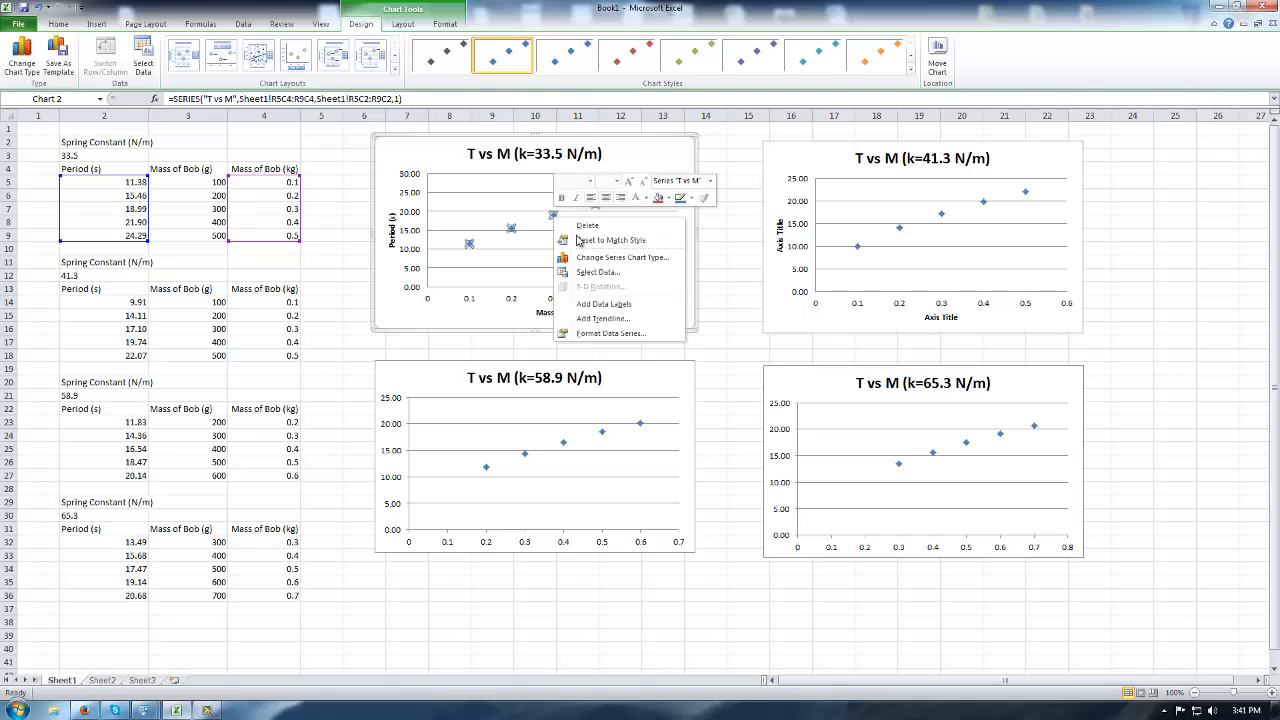
click(603, 318)
drag(826, 152, 976, 129)
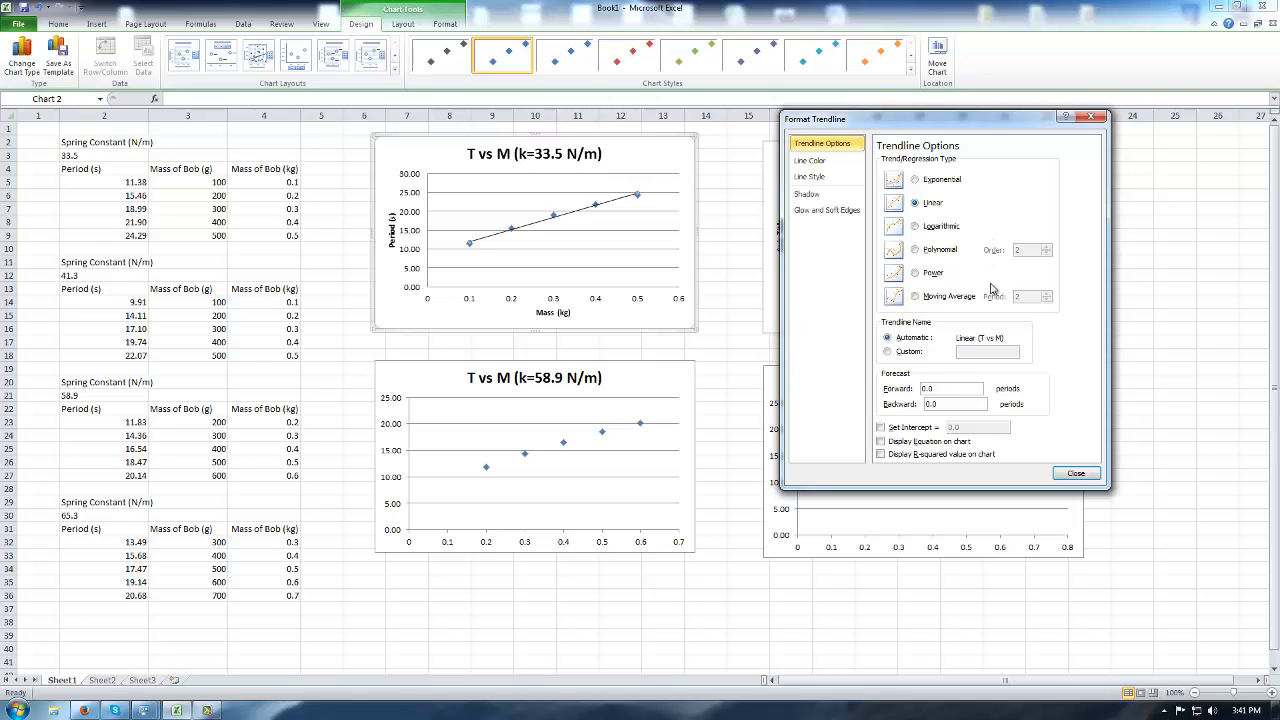
click(881, 441)
click(881, 454)
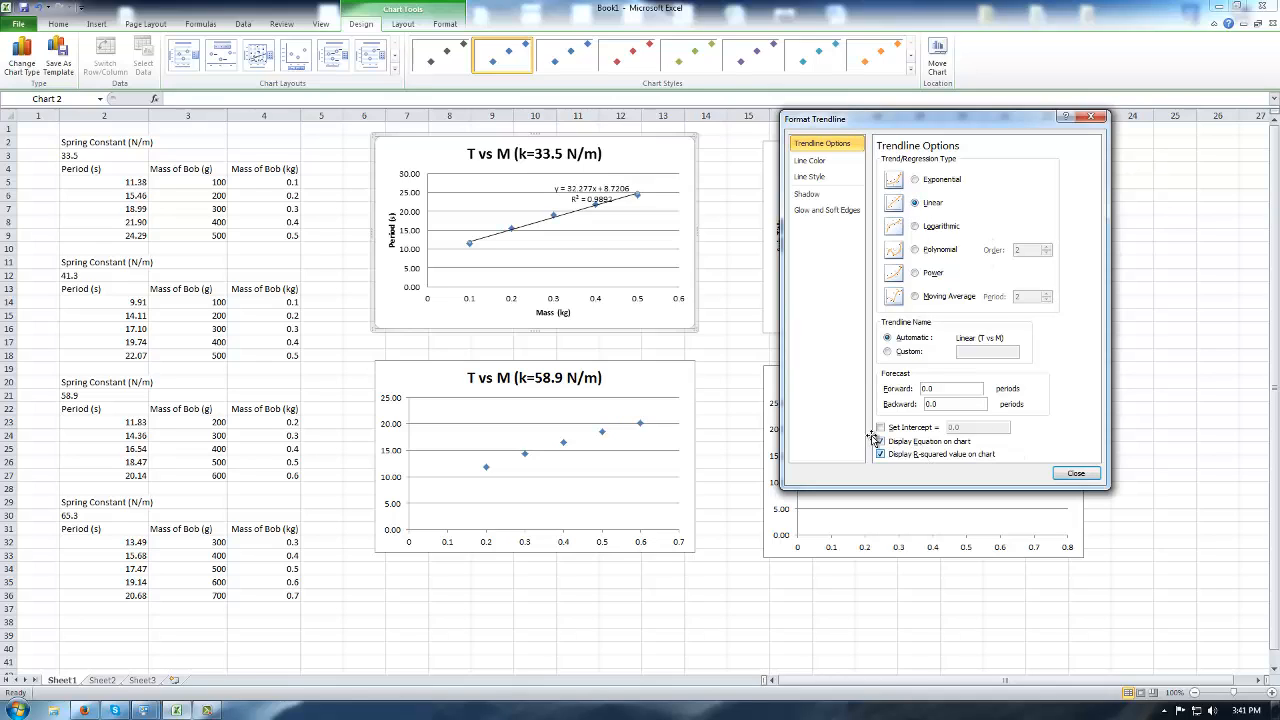
drag(569, 191, 467, 176)
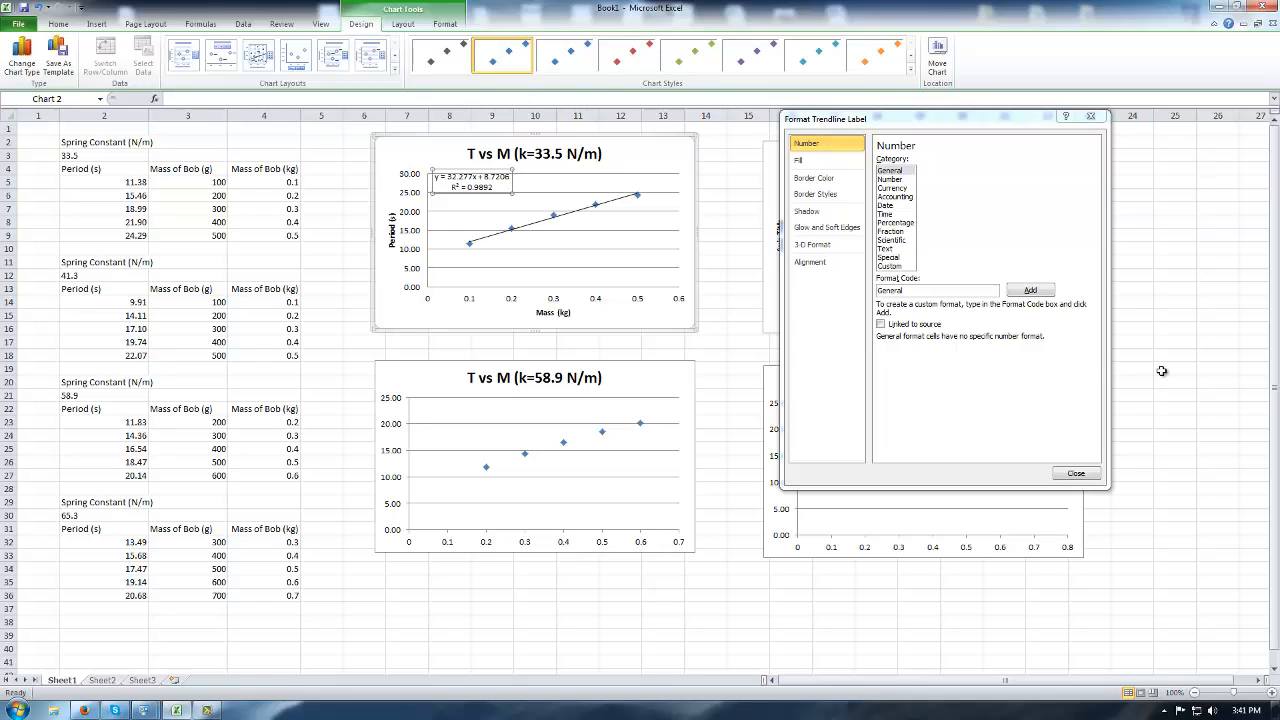
click(1075, 474)
Add a power trendline to the k=33.5 series showing its equation and R².
click(552, 213)
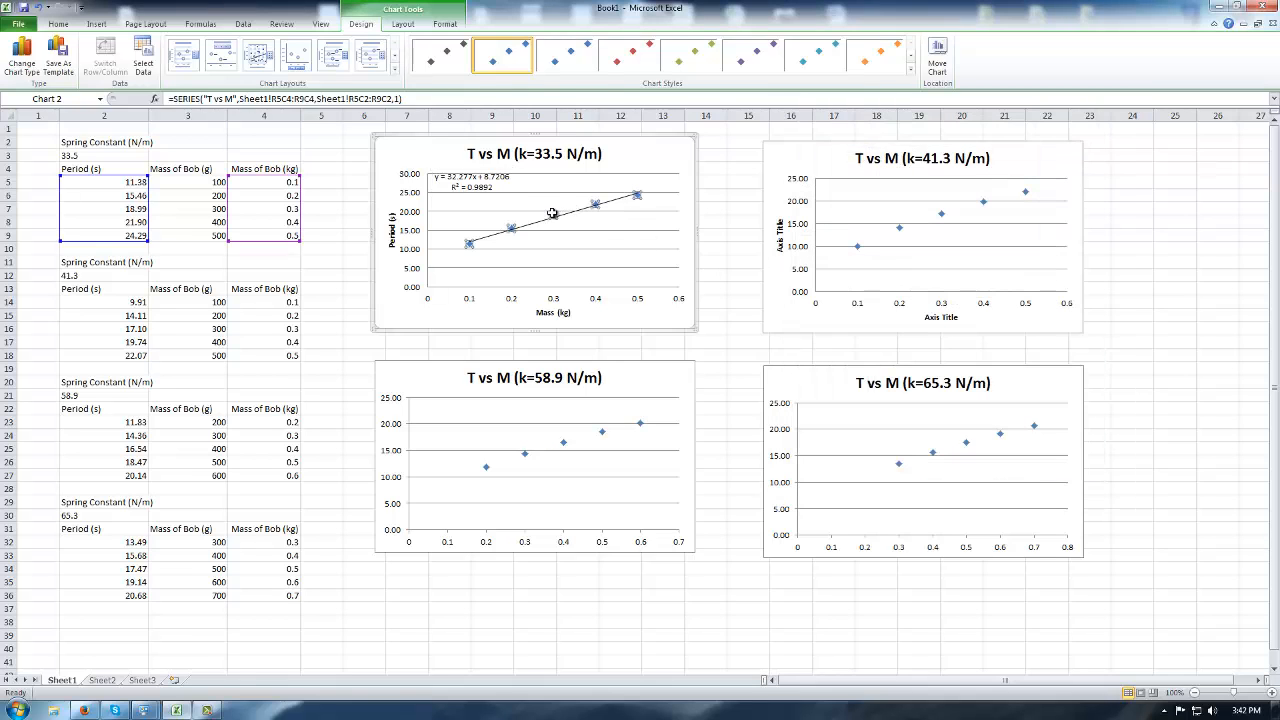
right_click(552, 213)
click(598, 314)
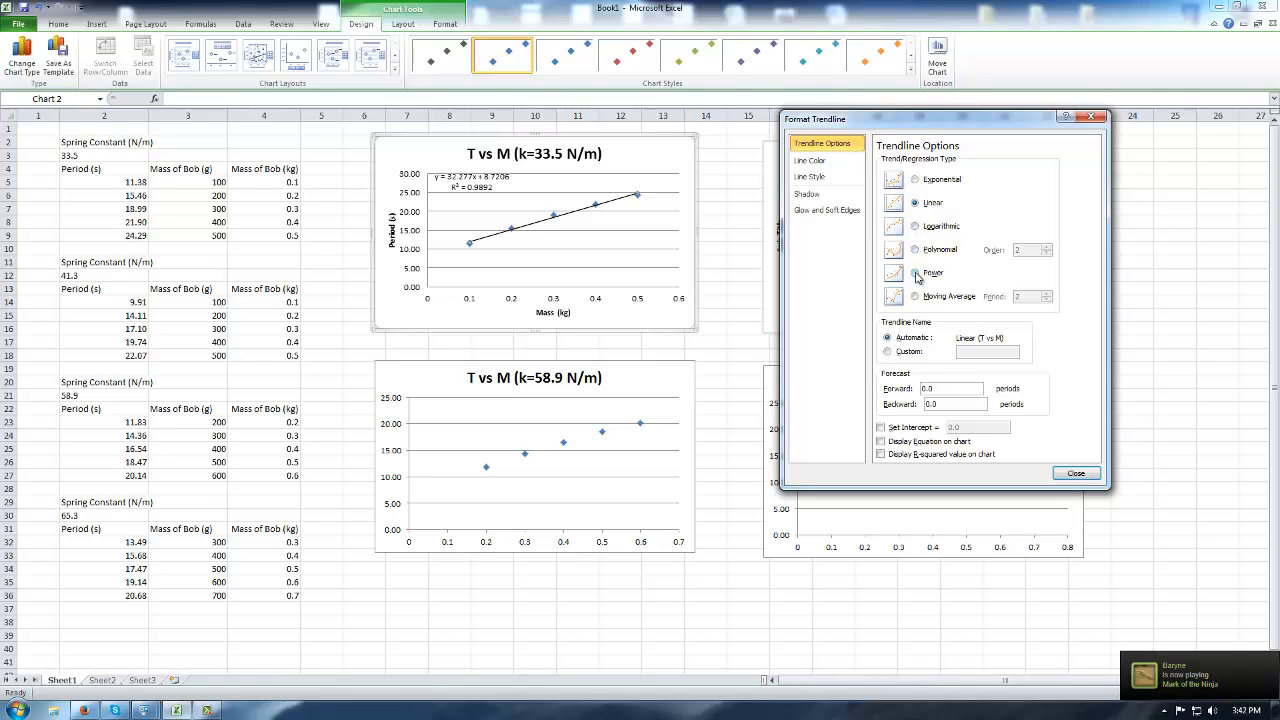
click(915, 227)
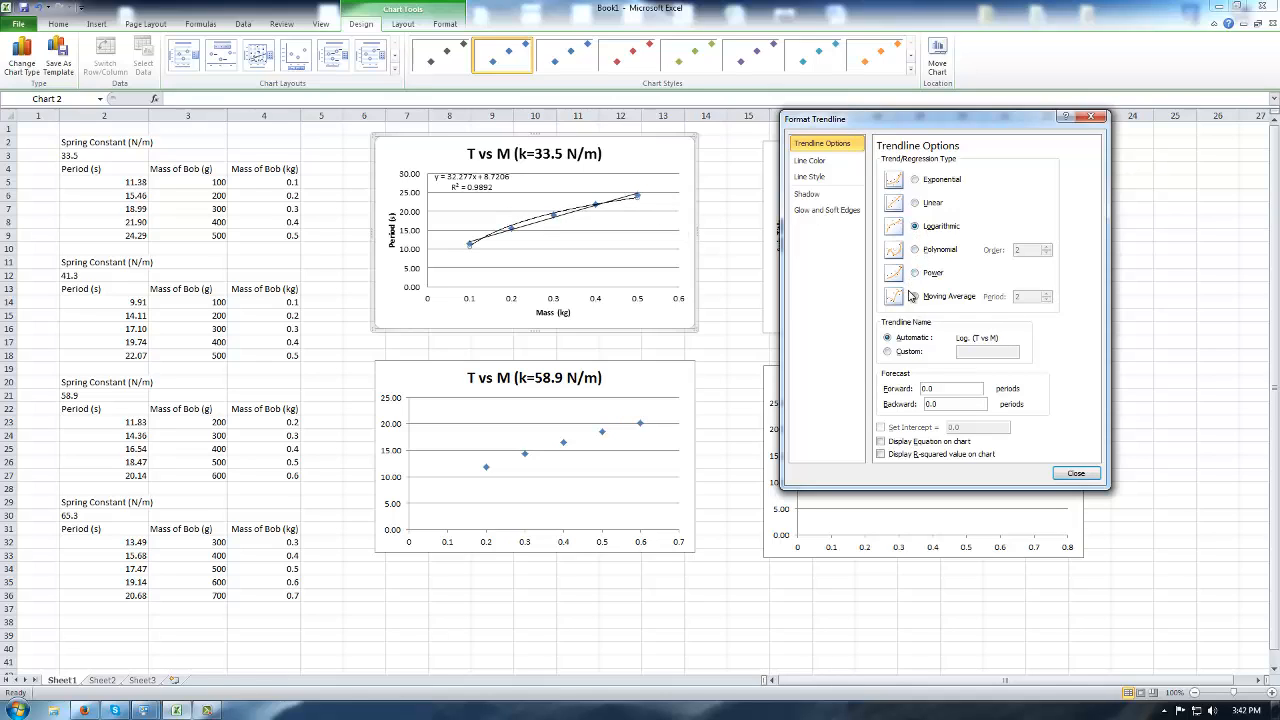
click(916, 274)
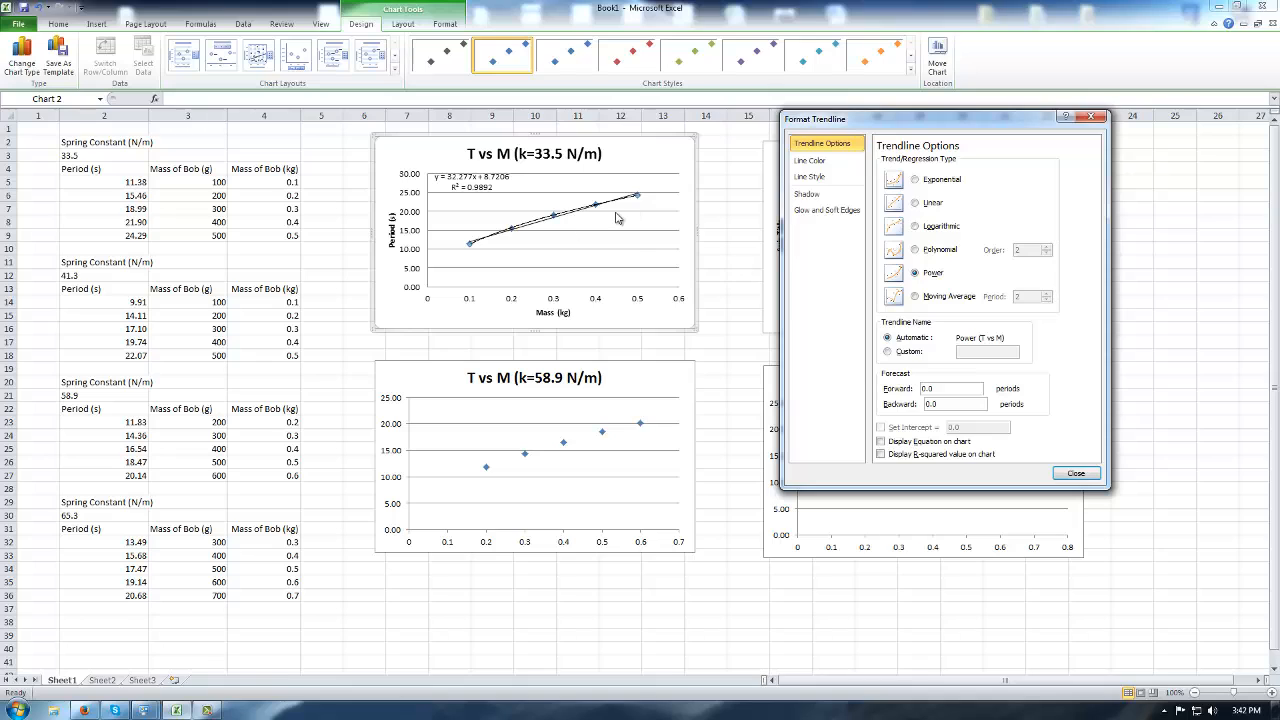
click(915, 250)
click(916, 274)
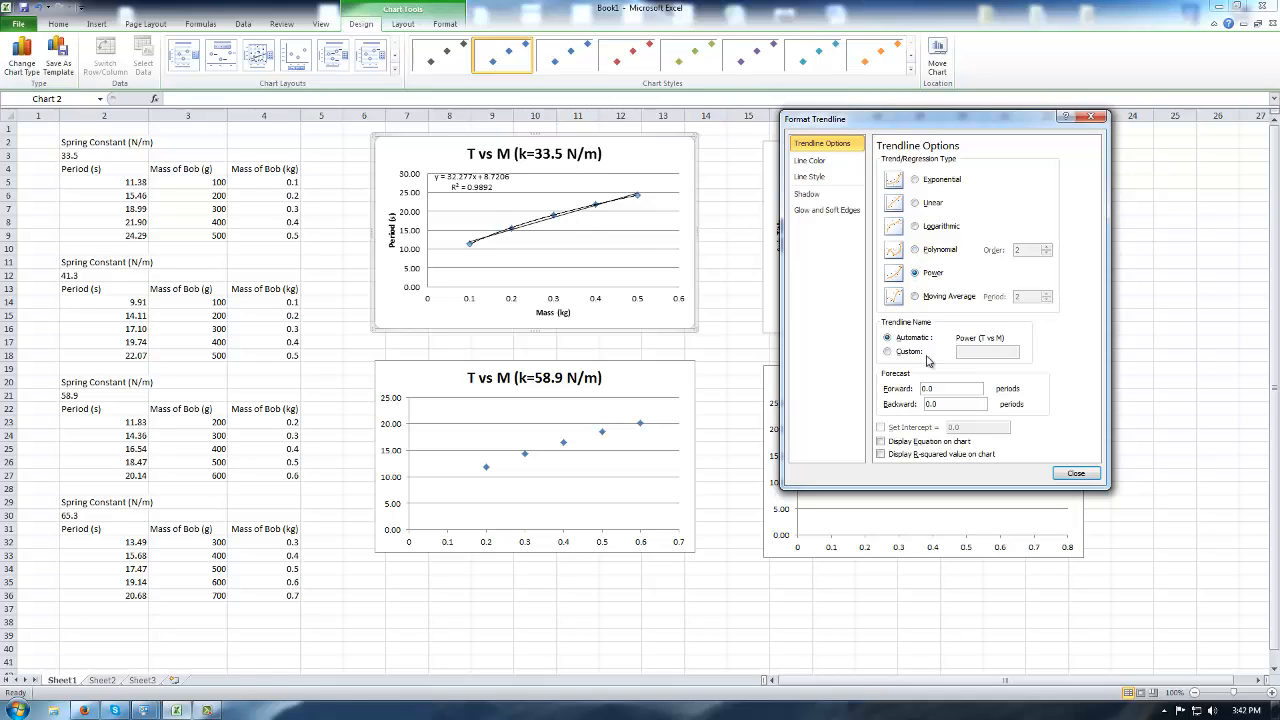
click(920, 442)
click(920, 454)
drag(606, 188, 651, 154)
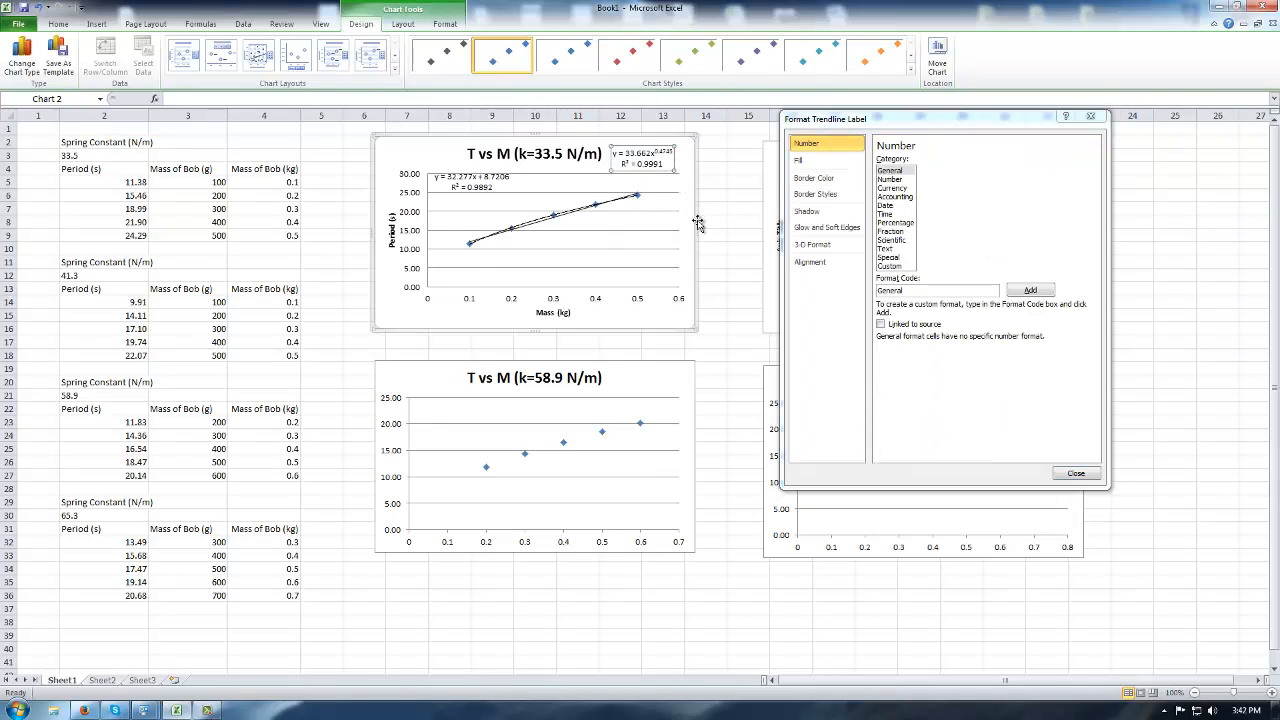
click(1076, 473)
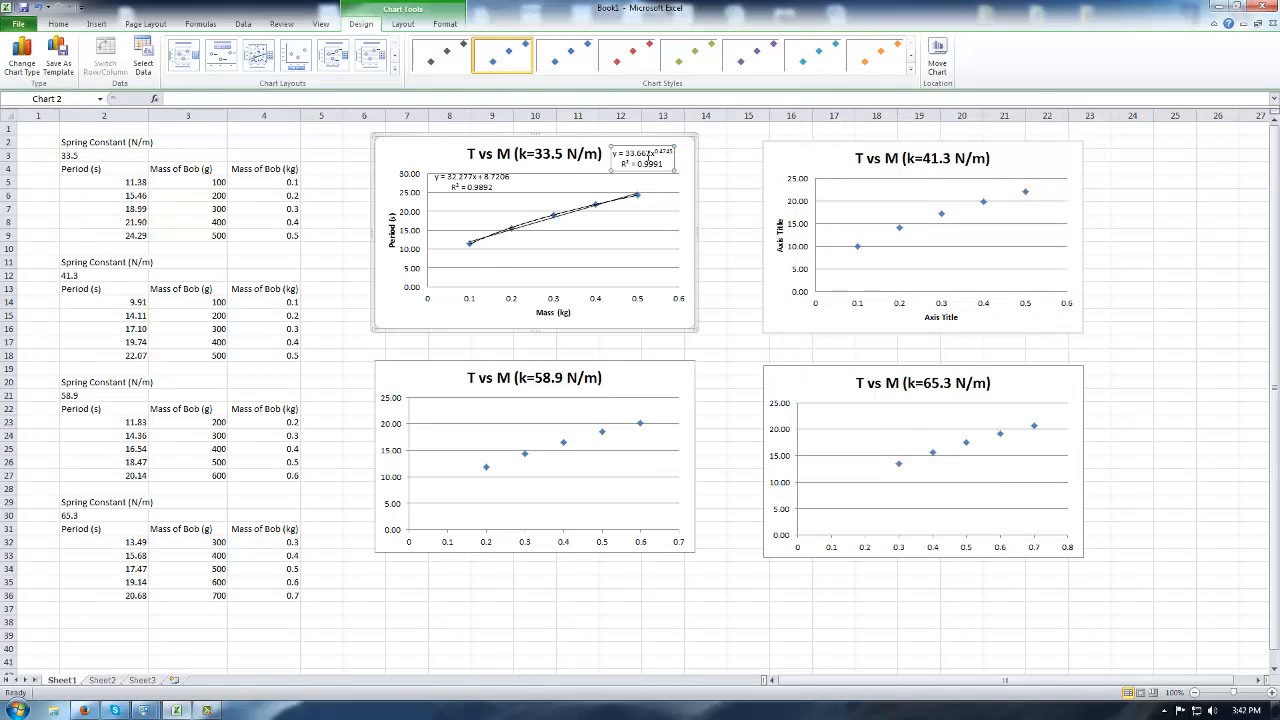
Delete the linear trendline and move the power equation below the curve.
click(571, 214)
key(Delete)
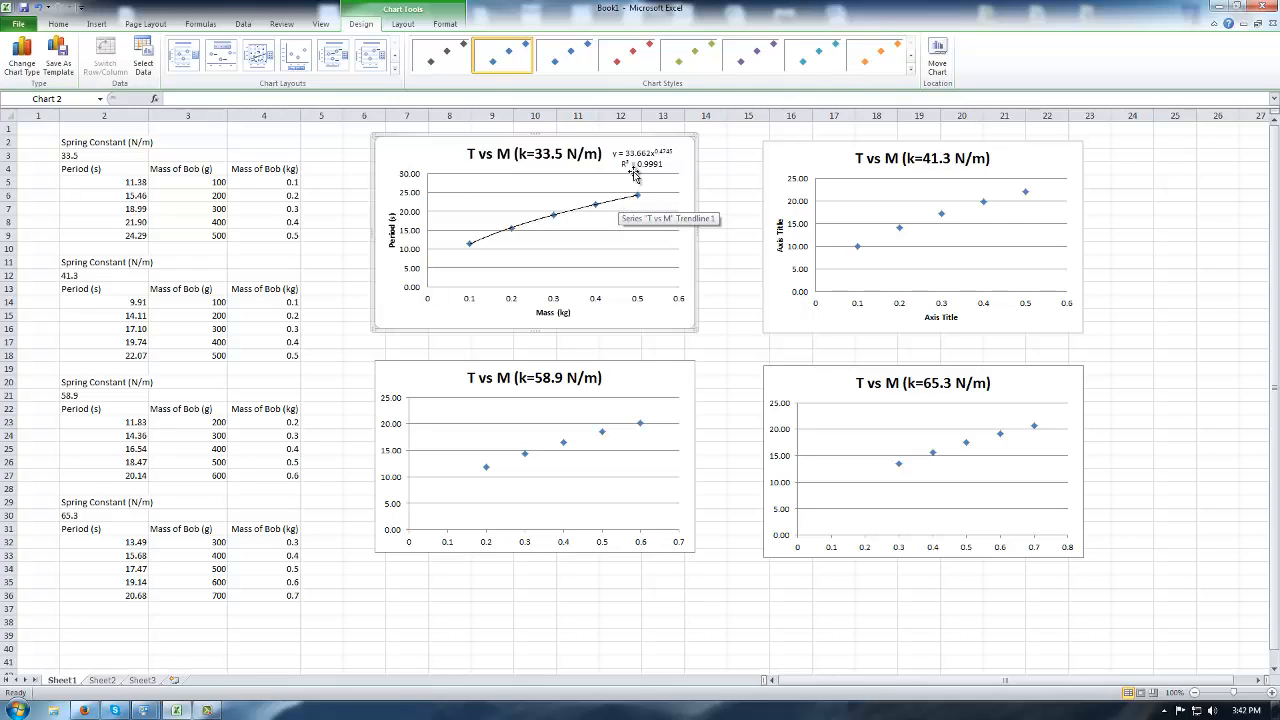
click(636, 158)
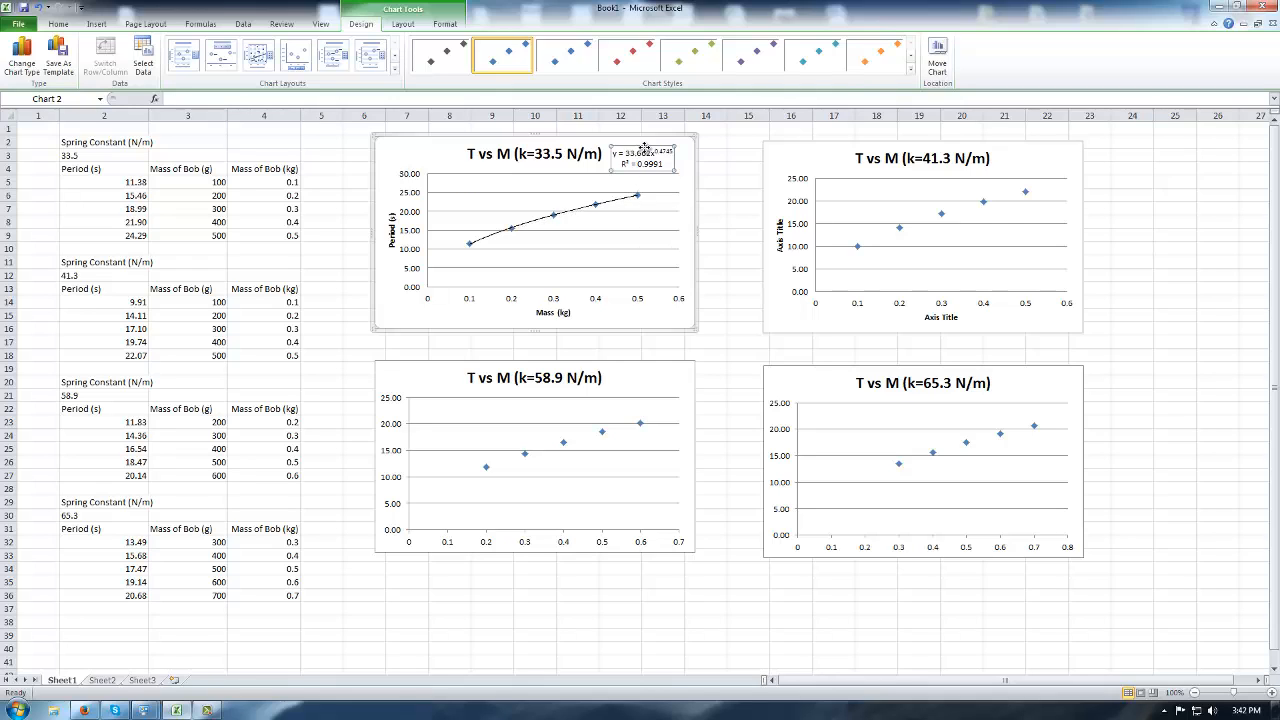
drag(645, 148, 627, 211)
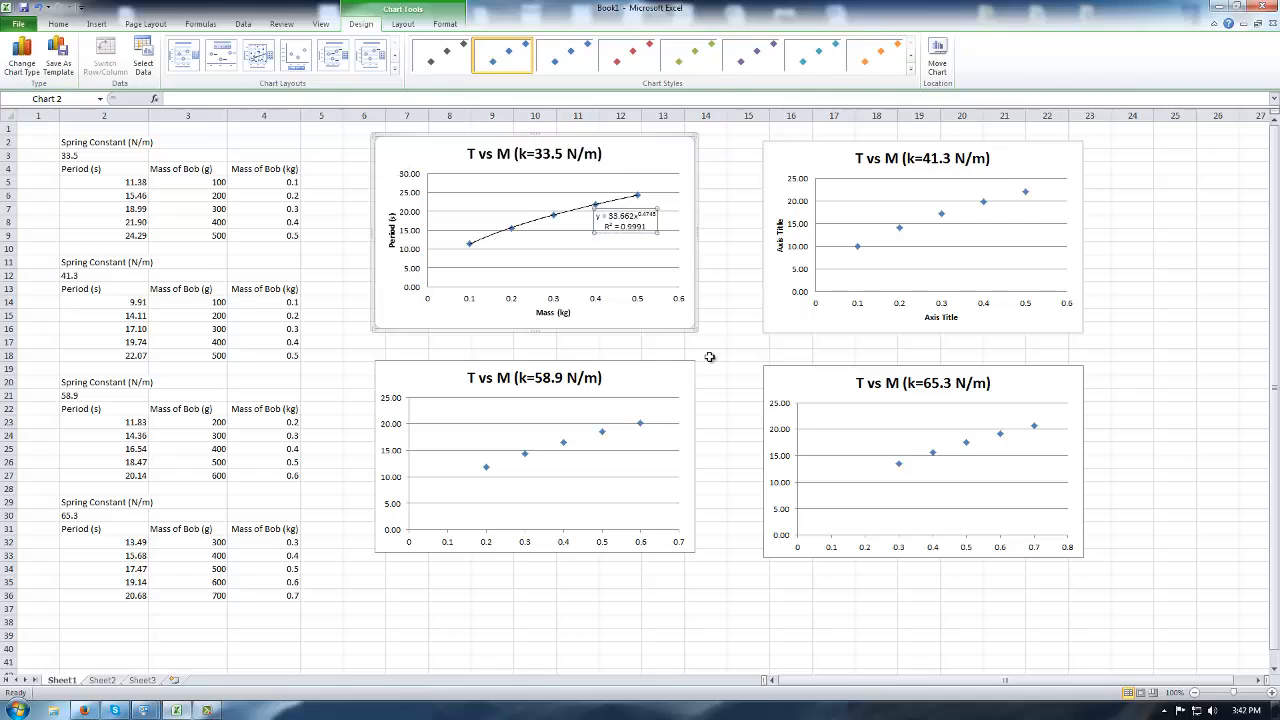
click(708, 355)
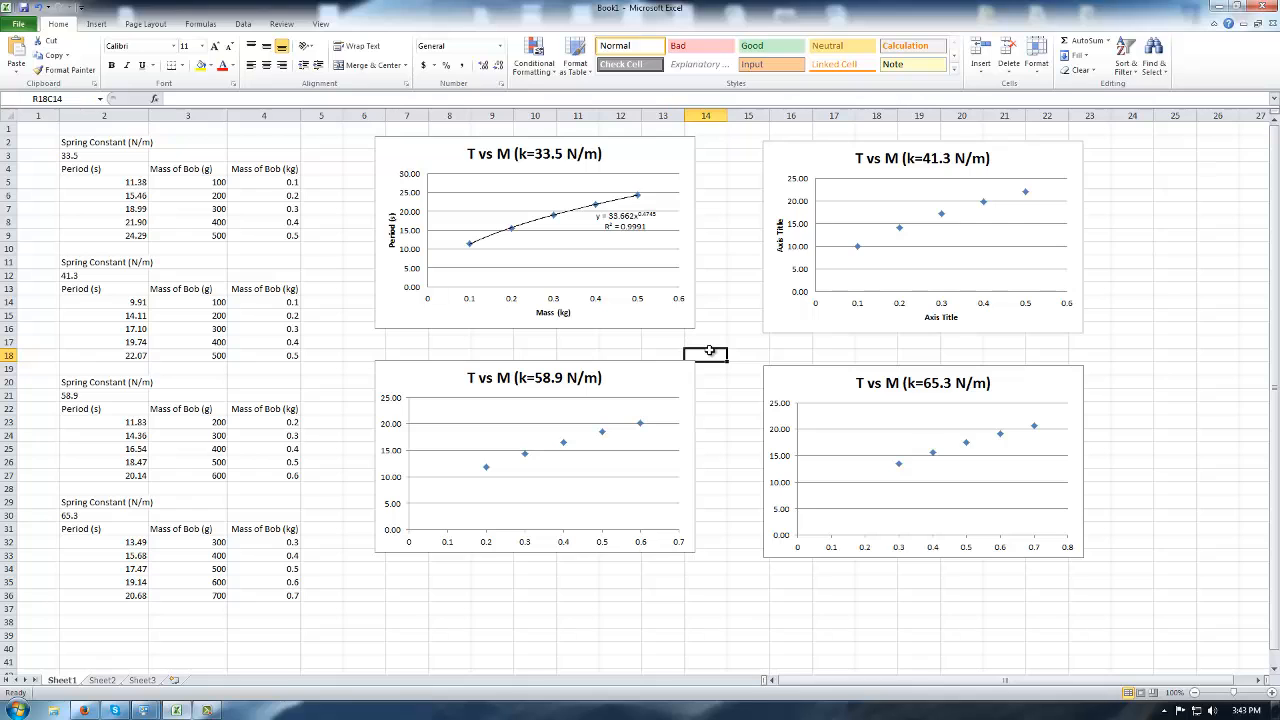
Add a trendline to the k=41.3 data with equation and R² at upper left.
click(899, 229)
right_click(899, 229)
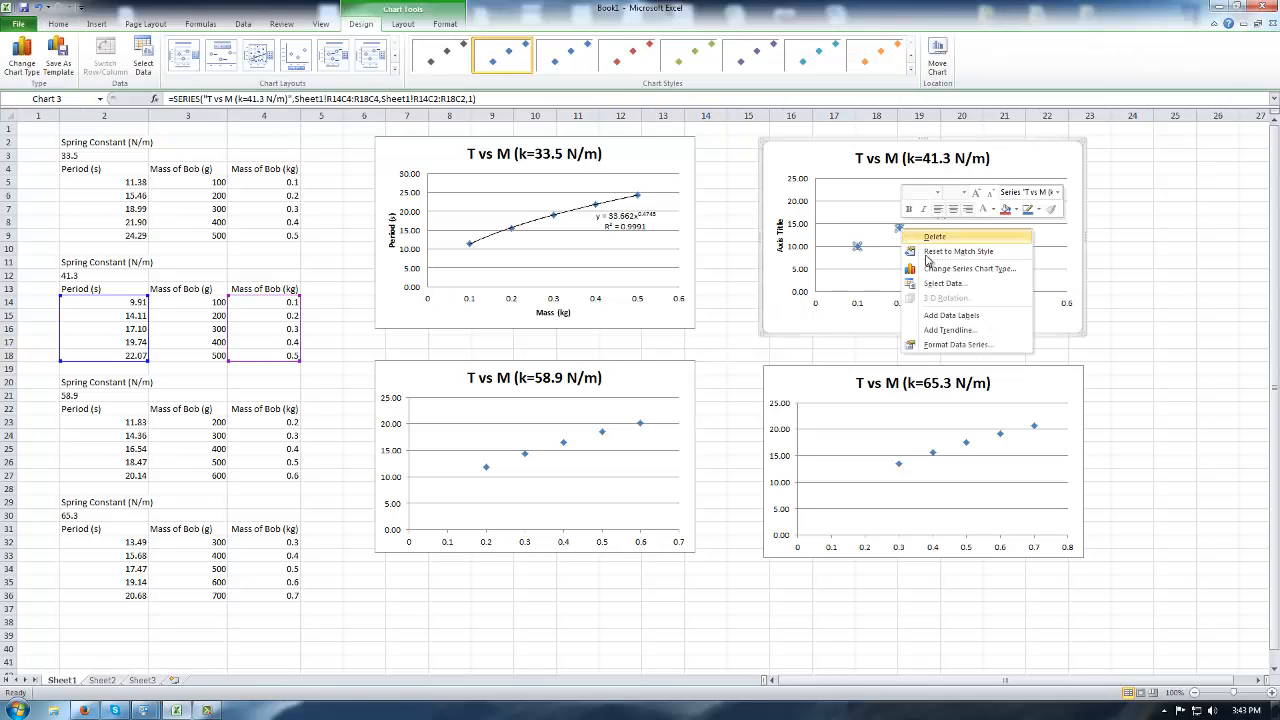
click(952, 331)
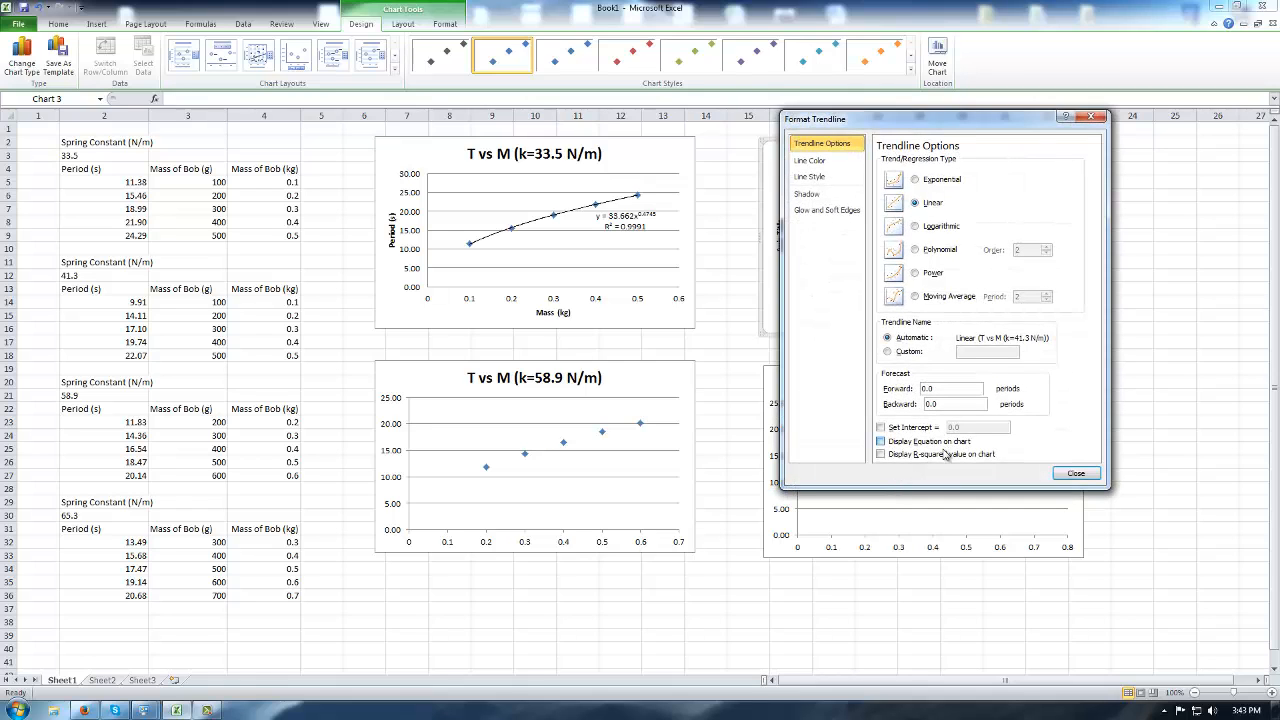
click(943, 449)
click(945, 455)
click(1075, 473)
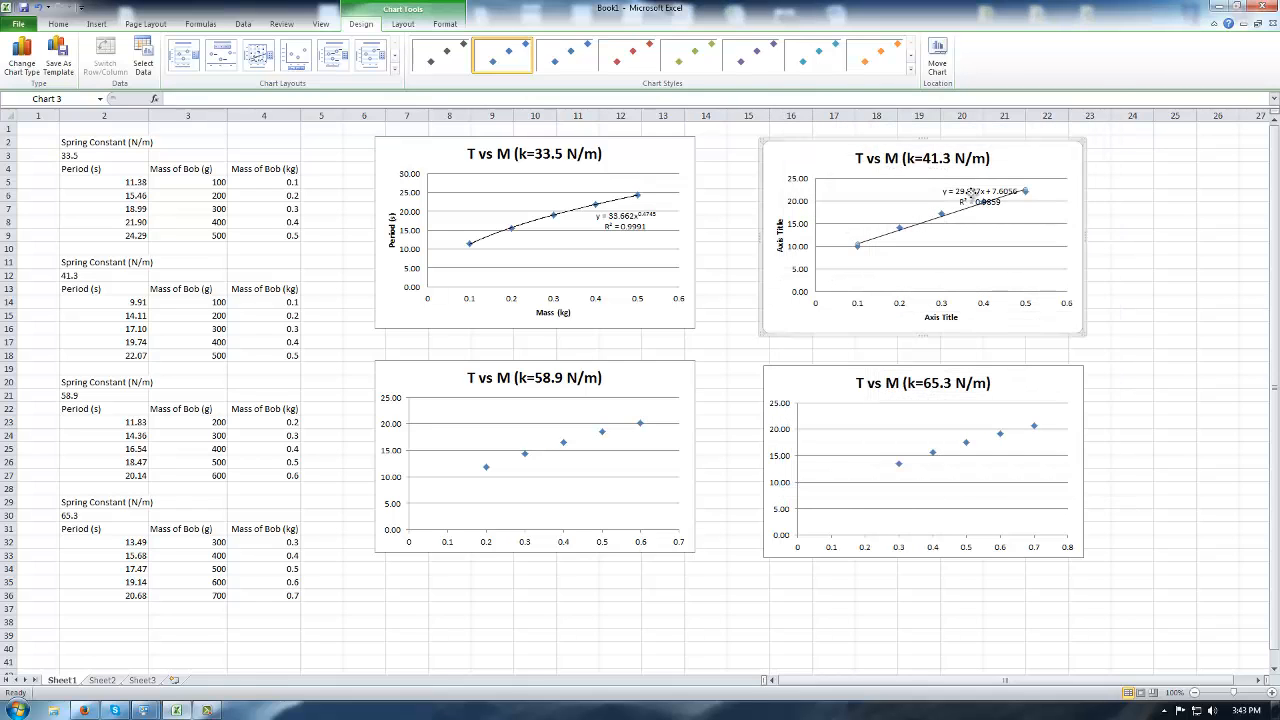
drag(972, 192, 862, 185)
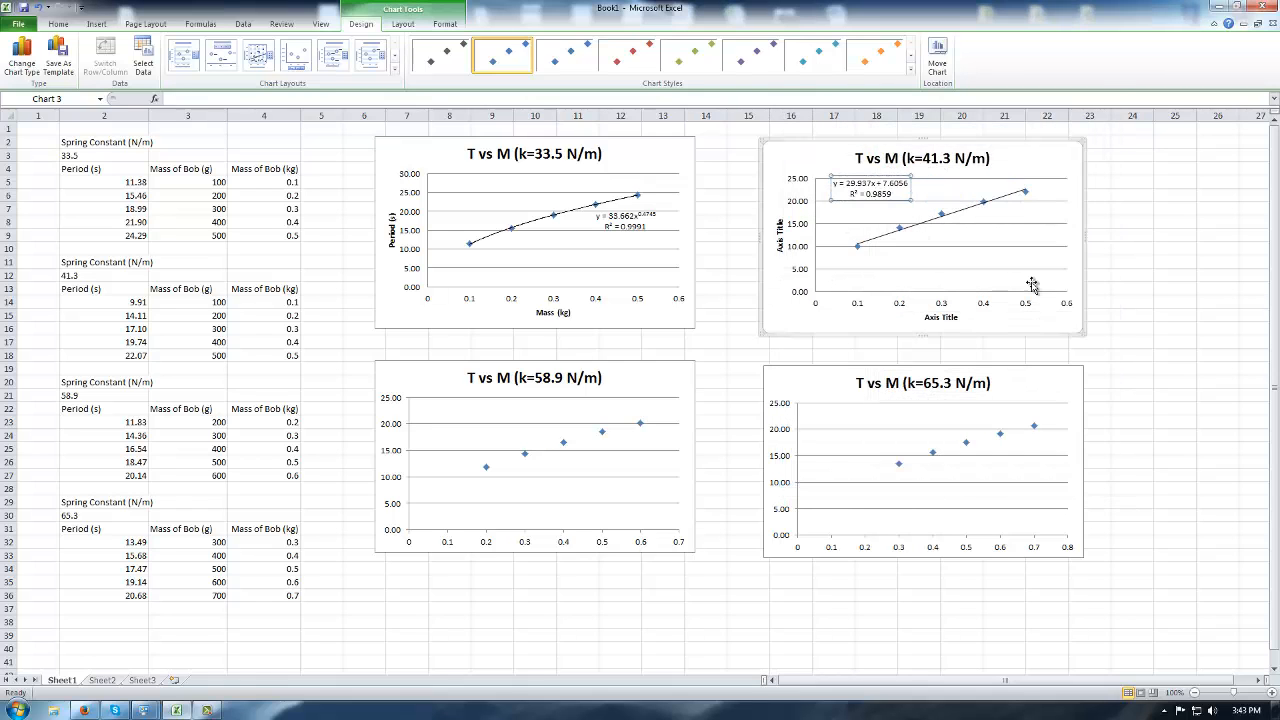
Add a power trendline to the k=41.3 series showing its equation and R².
click(941, 215)
right_click(941, 215)
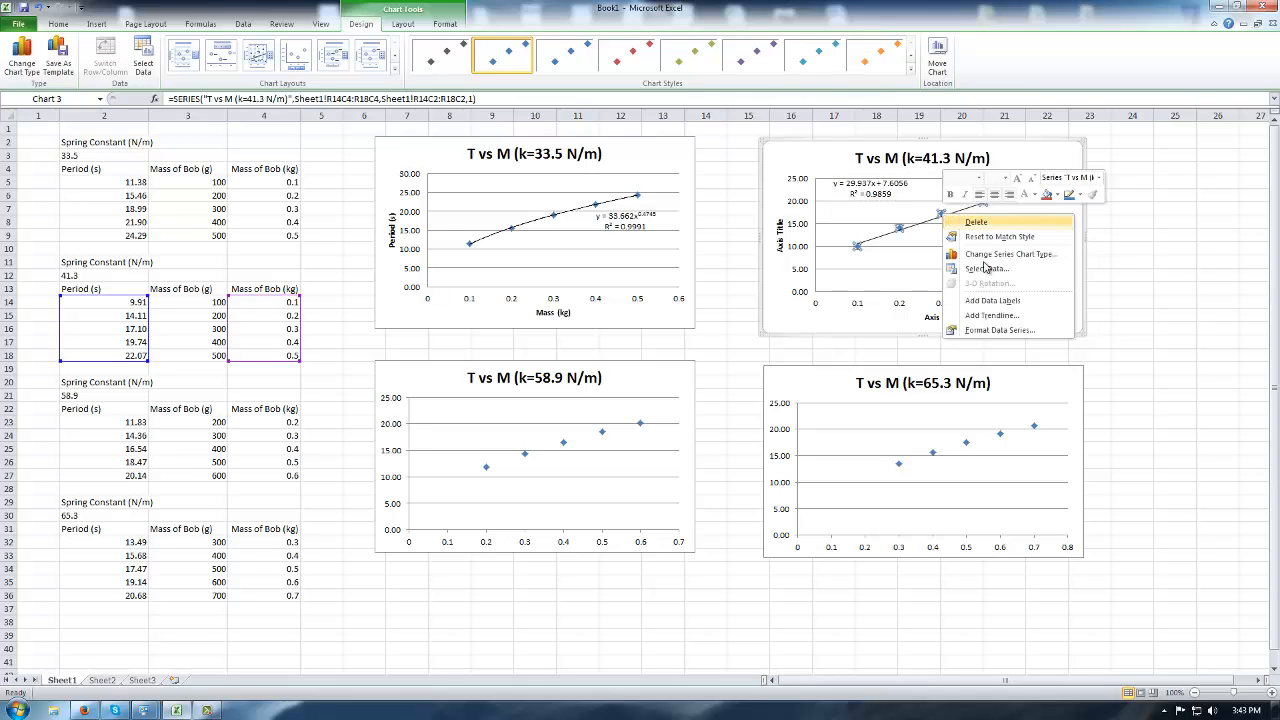
click(996, 329)
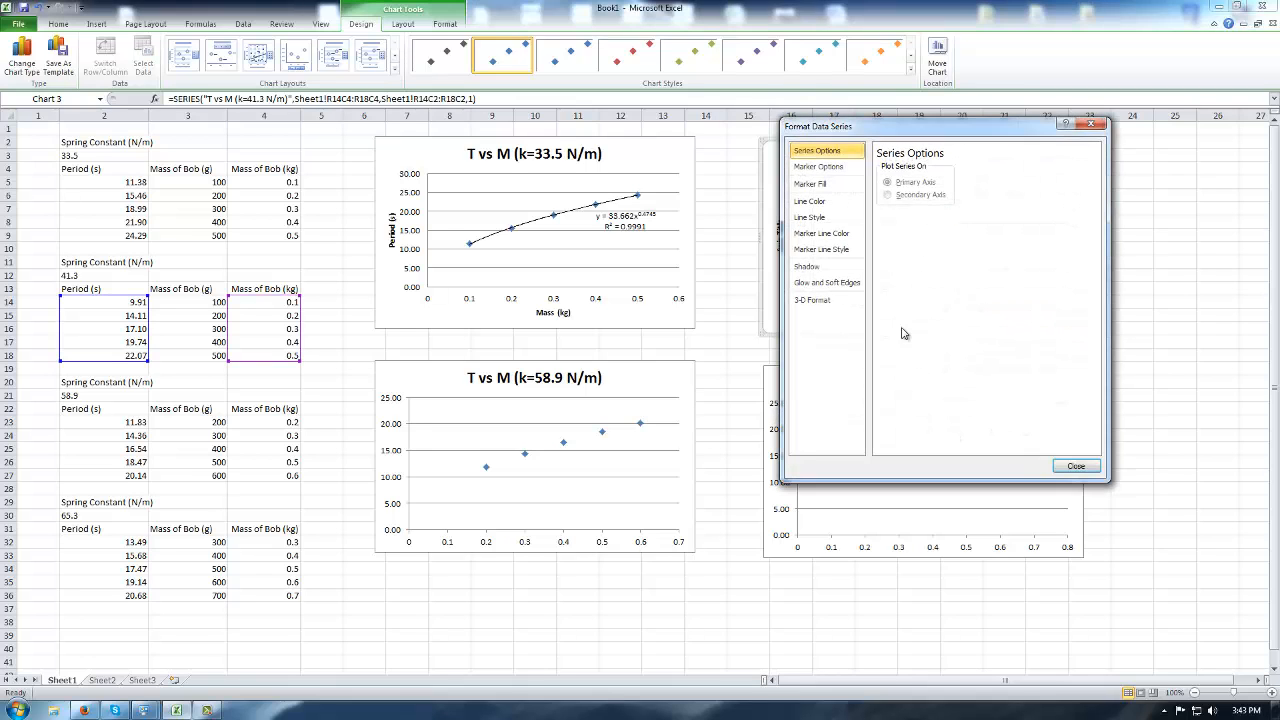
click(1062, 464)
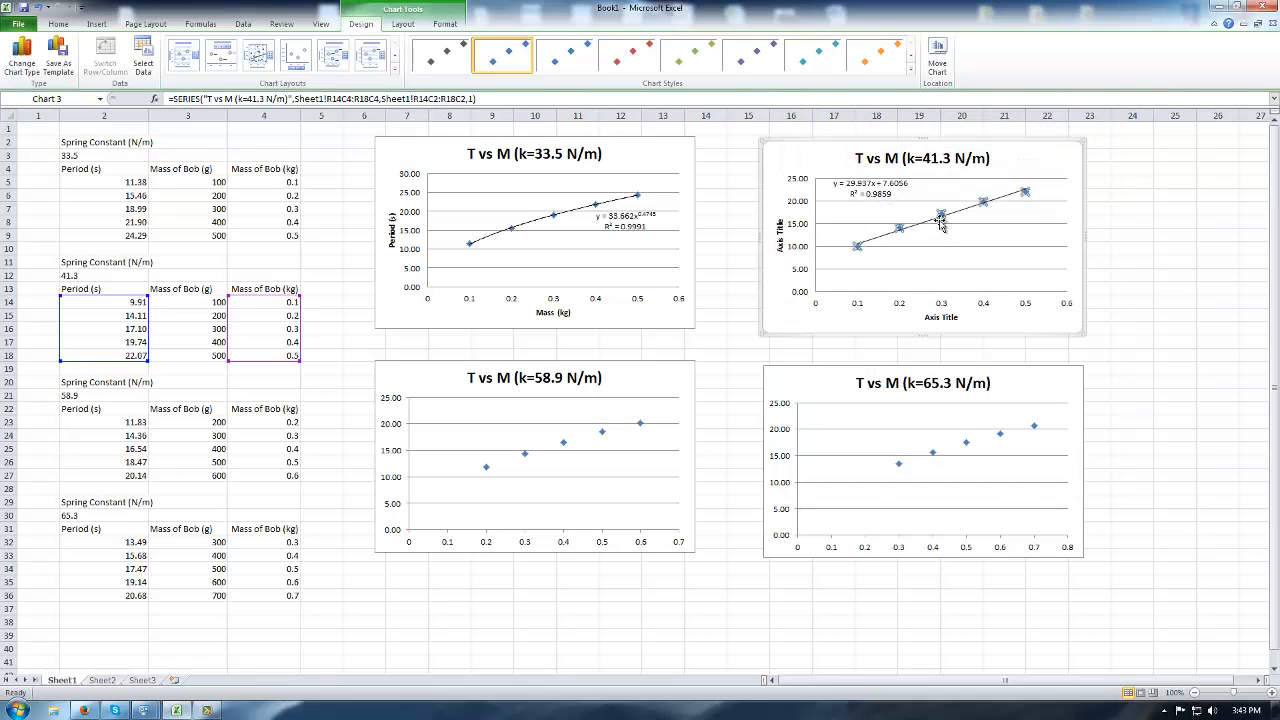
right_click(941, 218)
click(966, 316)
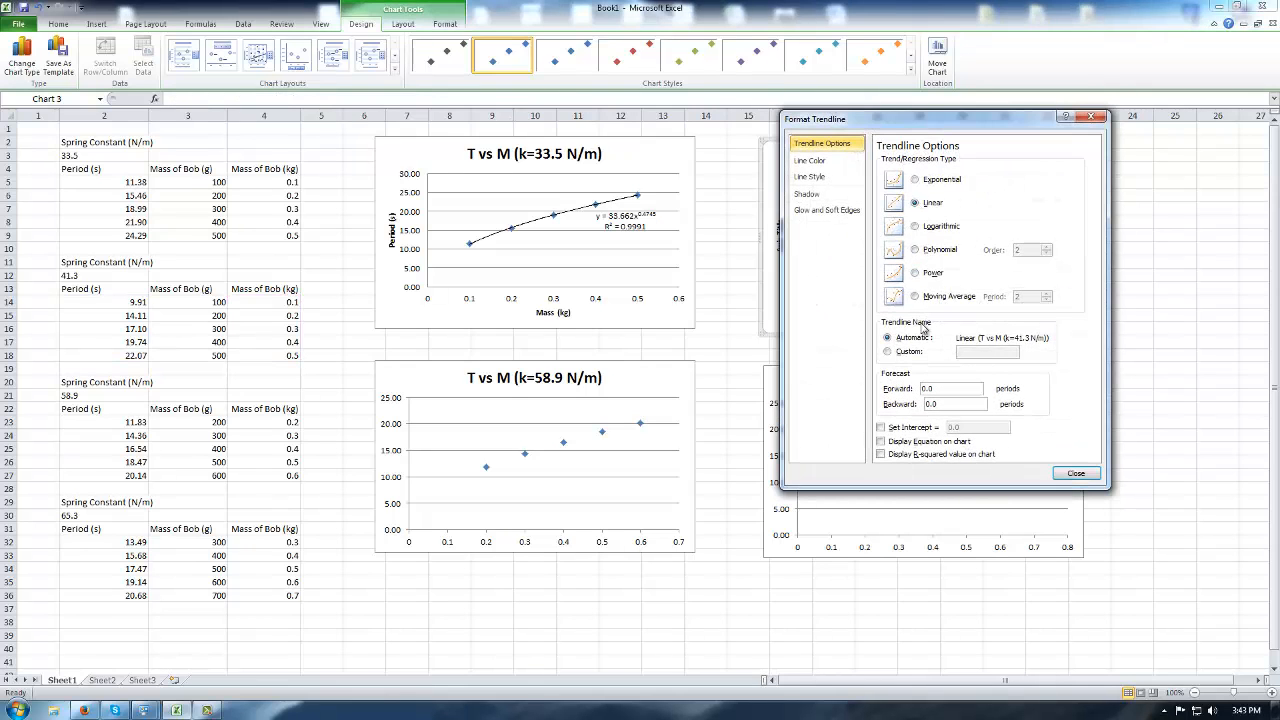
click(926, 274)
click(939, 445)
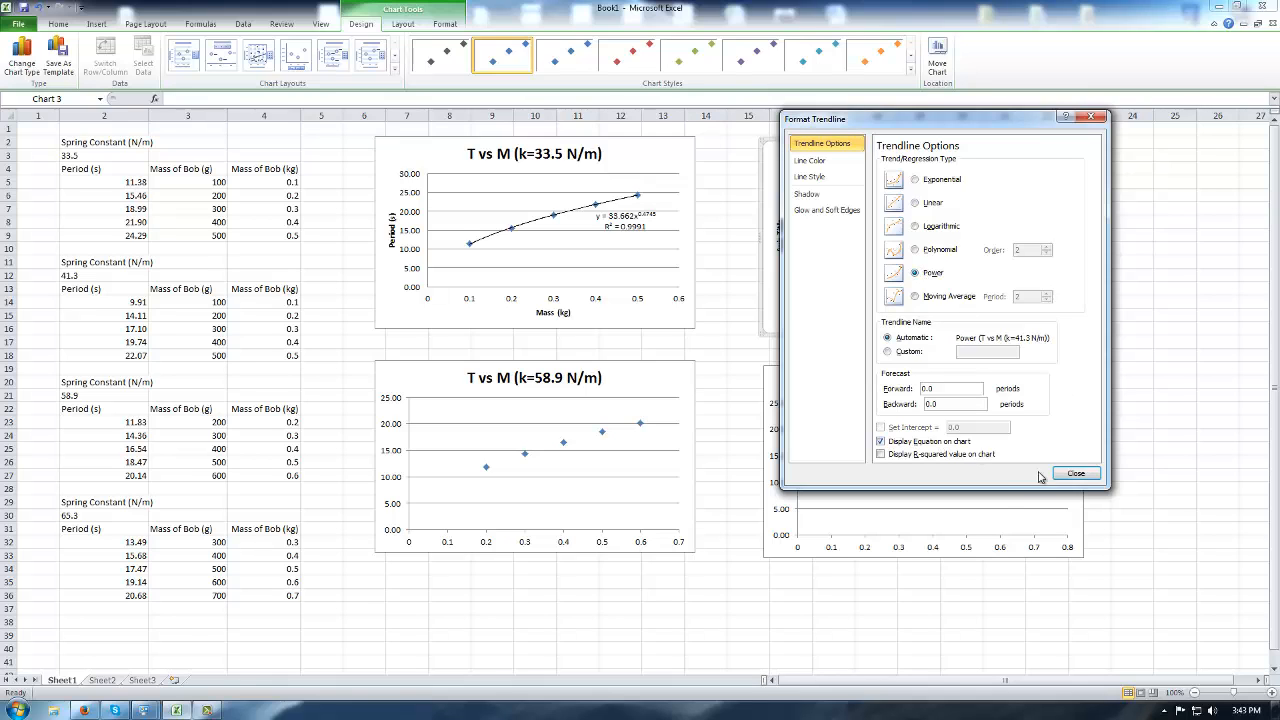
click(990, 455)
click(1075, 474)
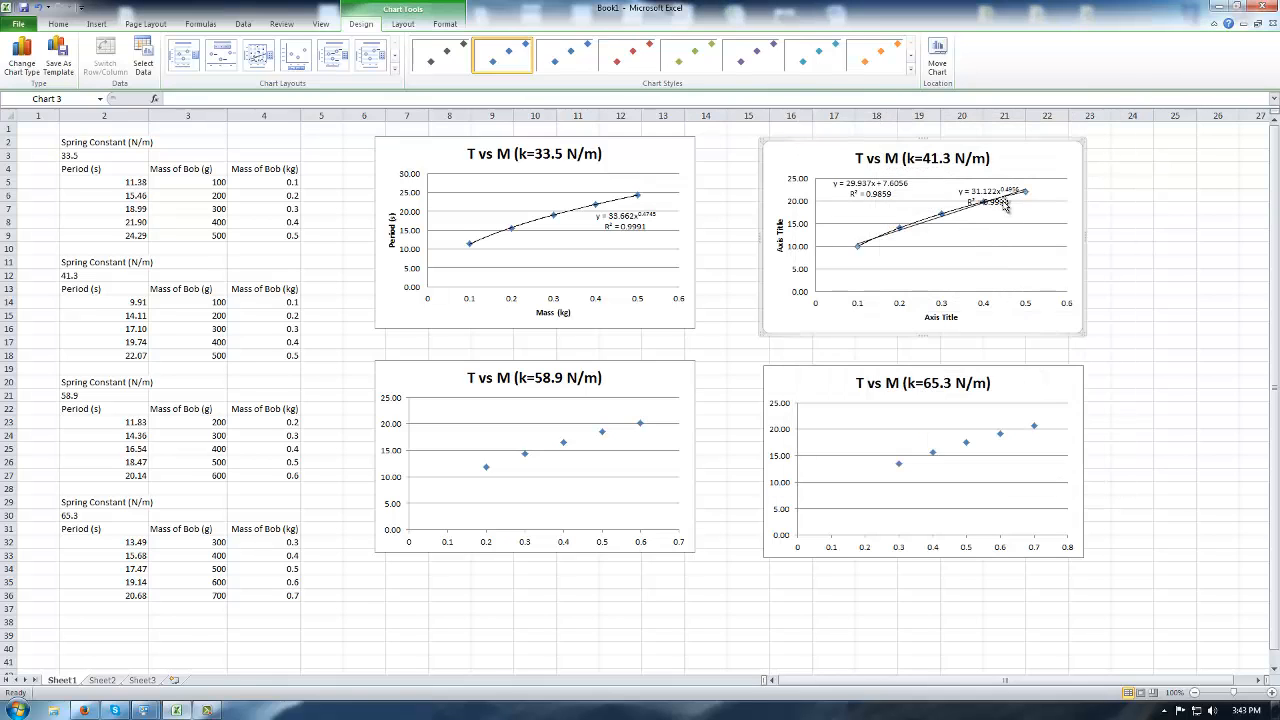
drag(1001, 193, 1050, 211)
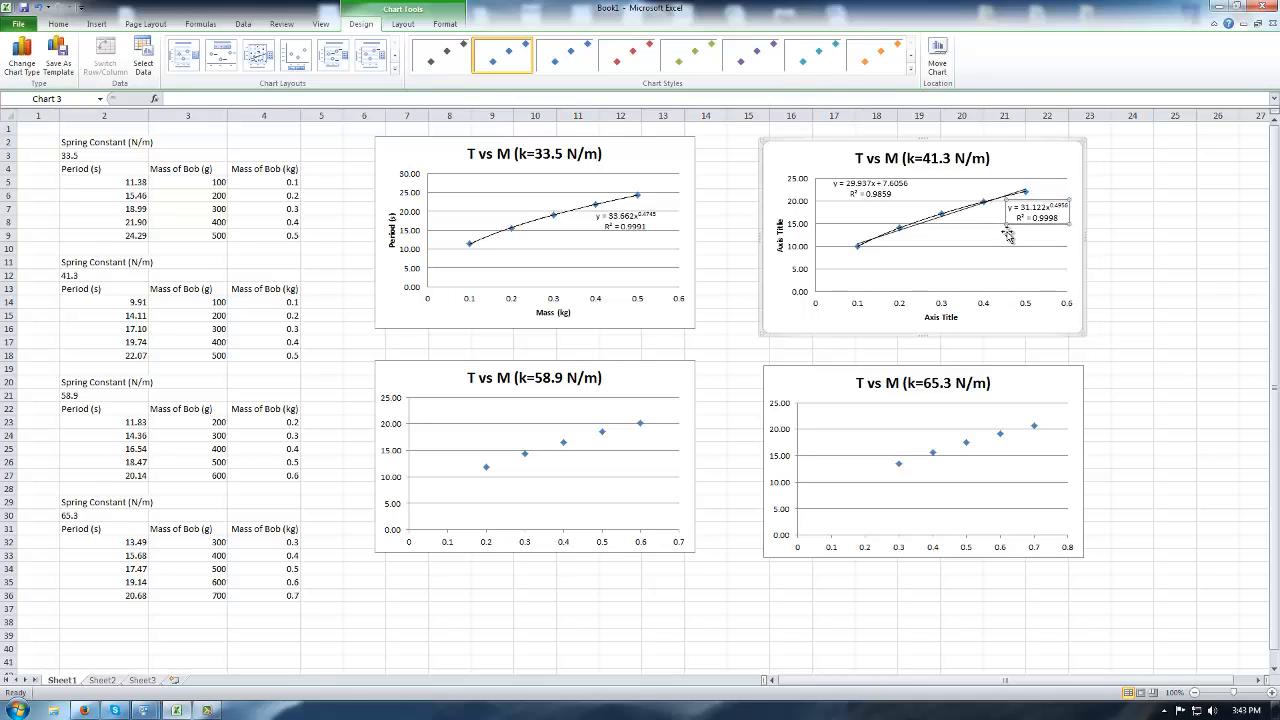
Remove the linear trendline and its label, keeping the power equation at upper left.
click(893, 194)
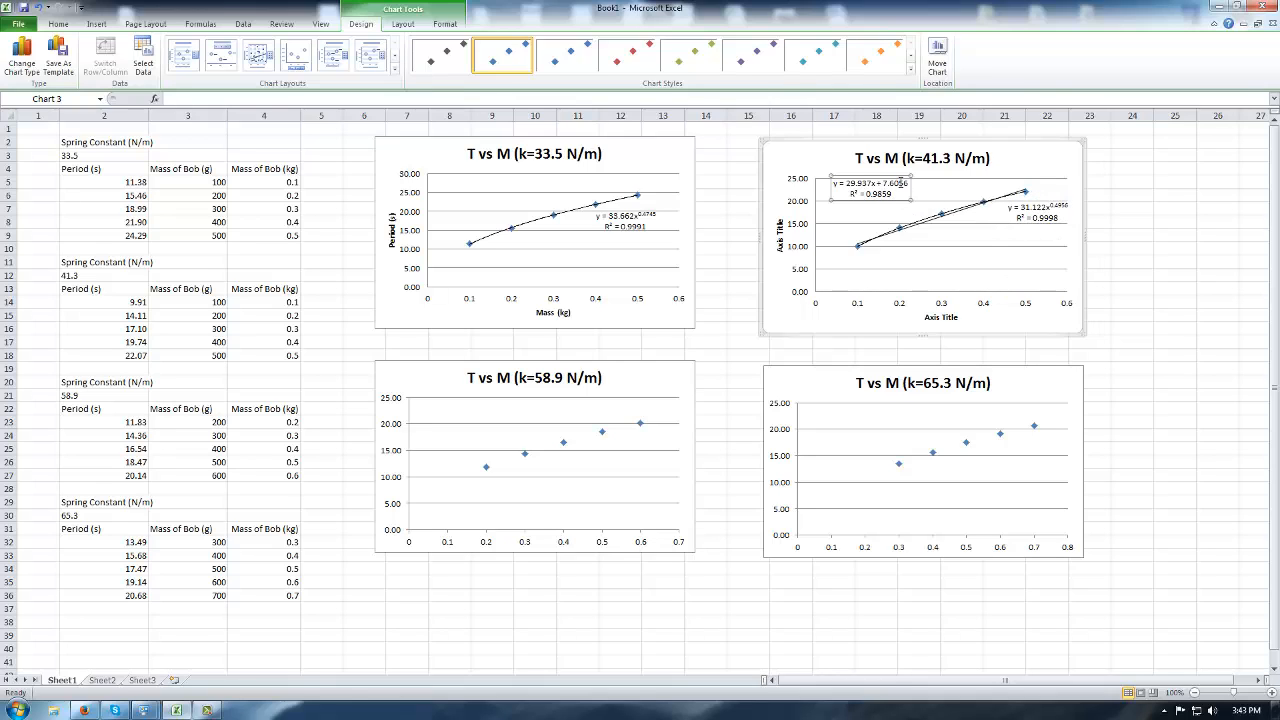
key(Delete)
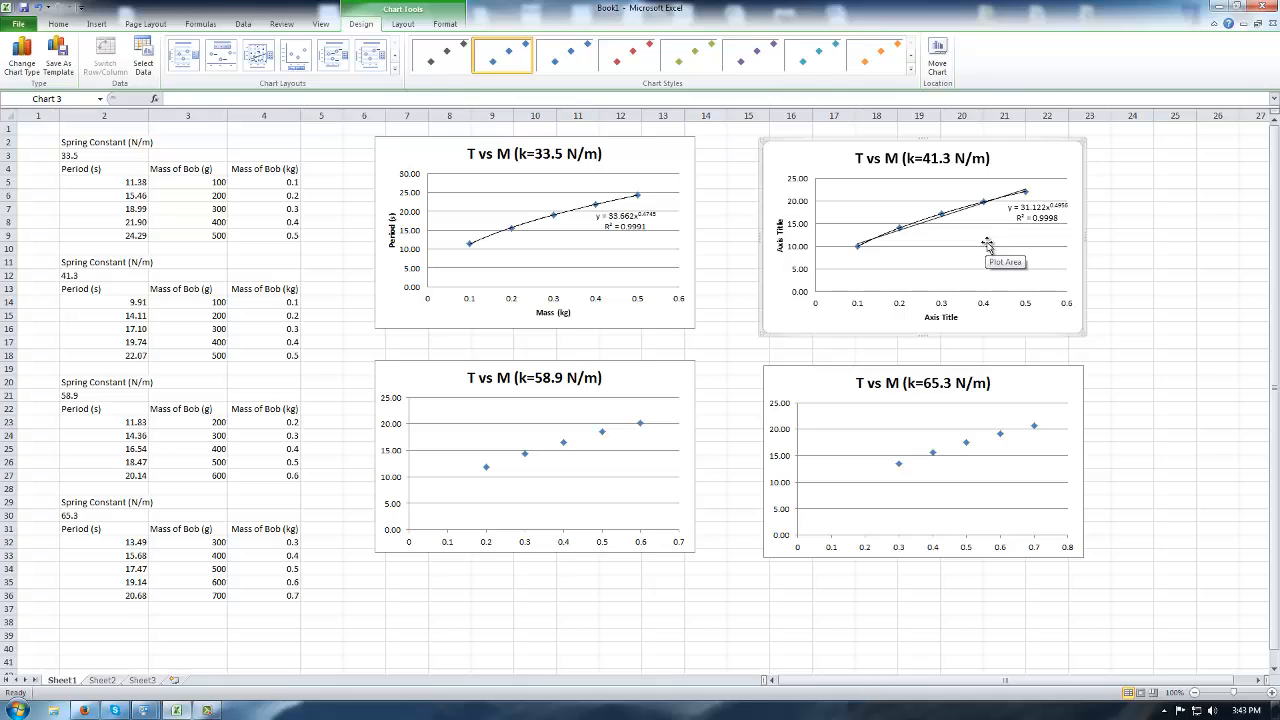
click(1036, 210)
drag(1036, 203, 852, 203)
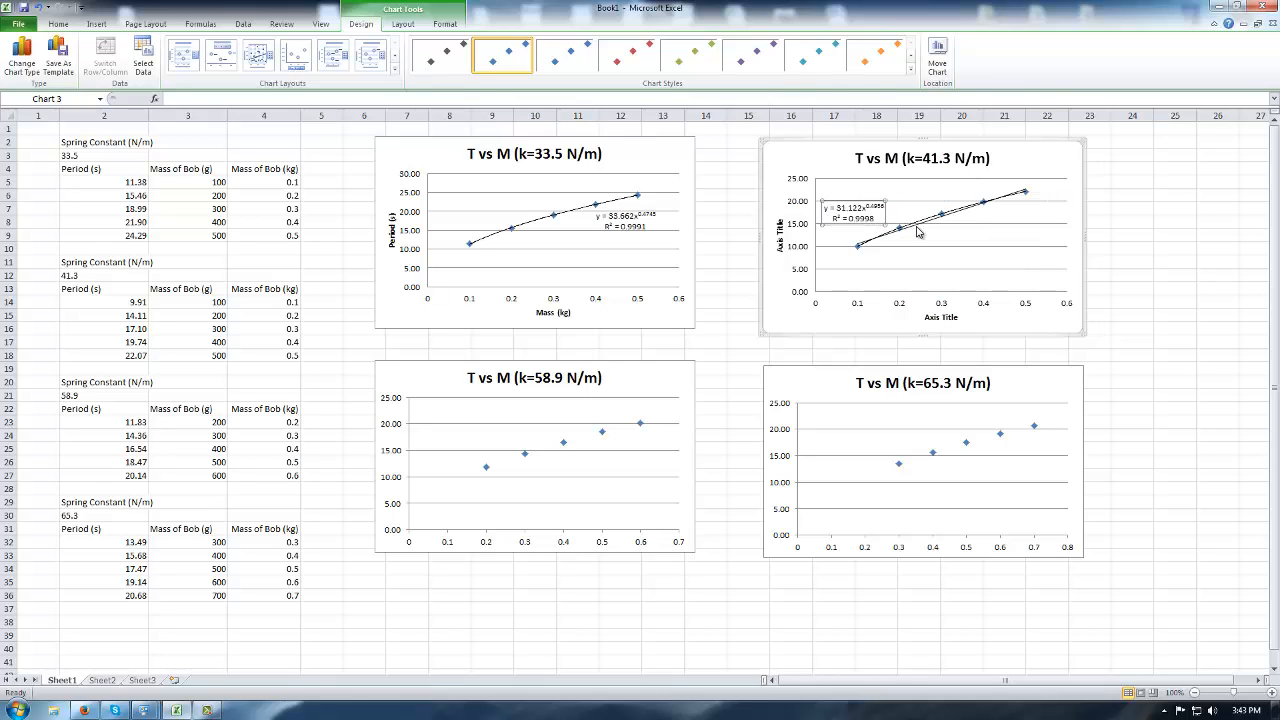
click(916, 227)
key(Delete)
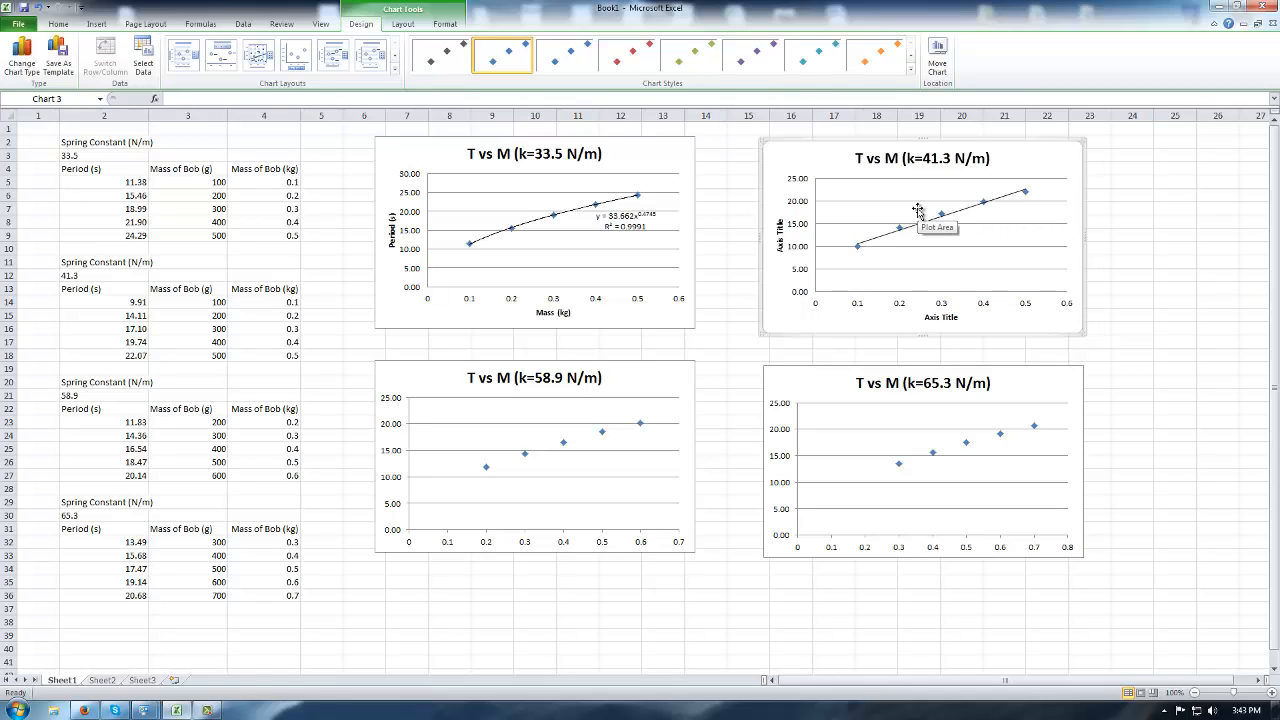
key(ctrl+z)
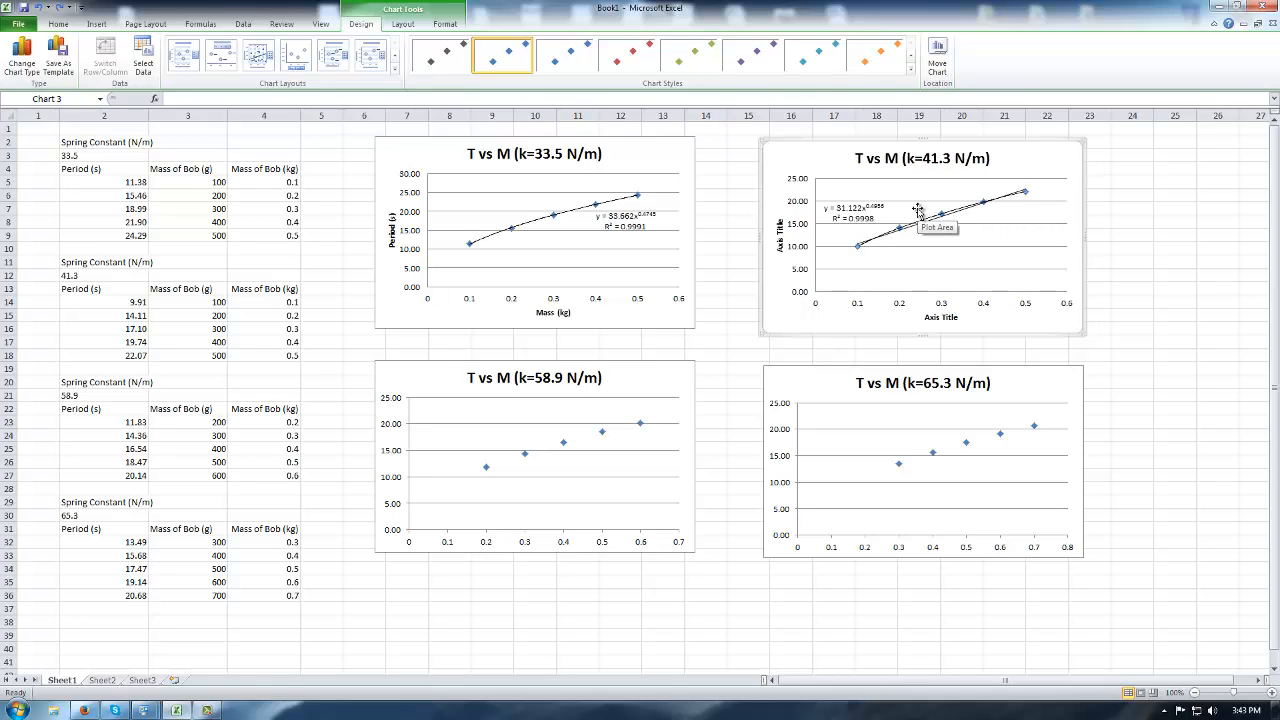
click(958, 250)
click(923, 230)
key(Delete)
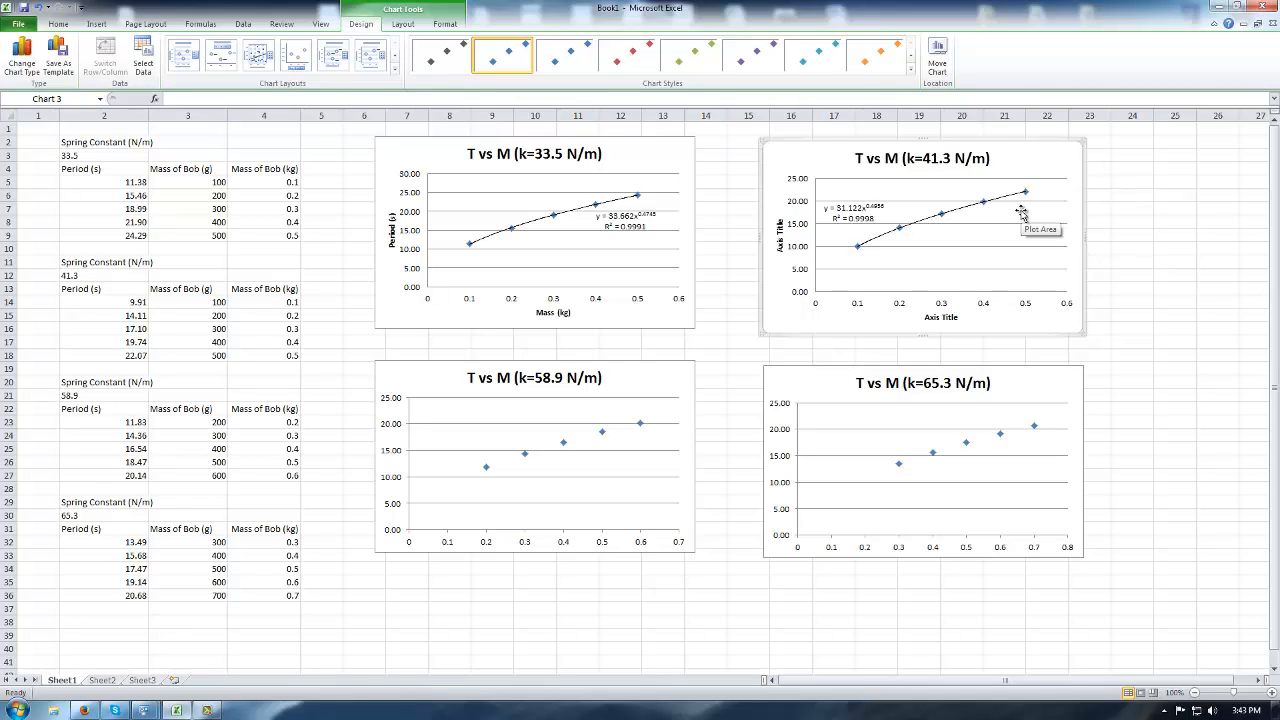
Enter the heading 'Sqrt Mass' in cell R4C5 beside the mass column.
click(1190, 272)
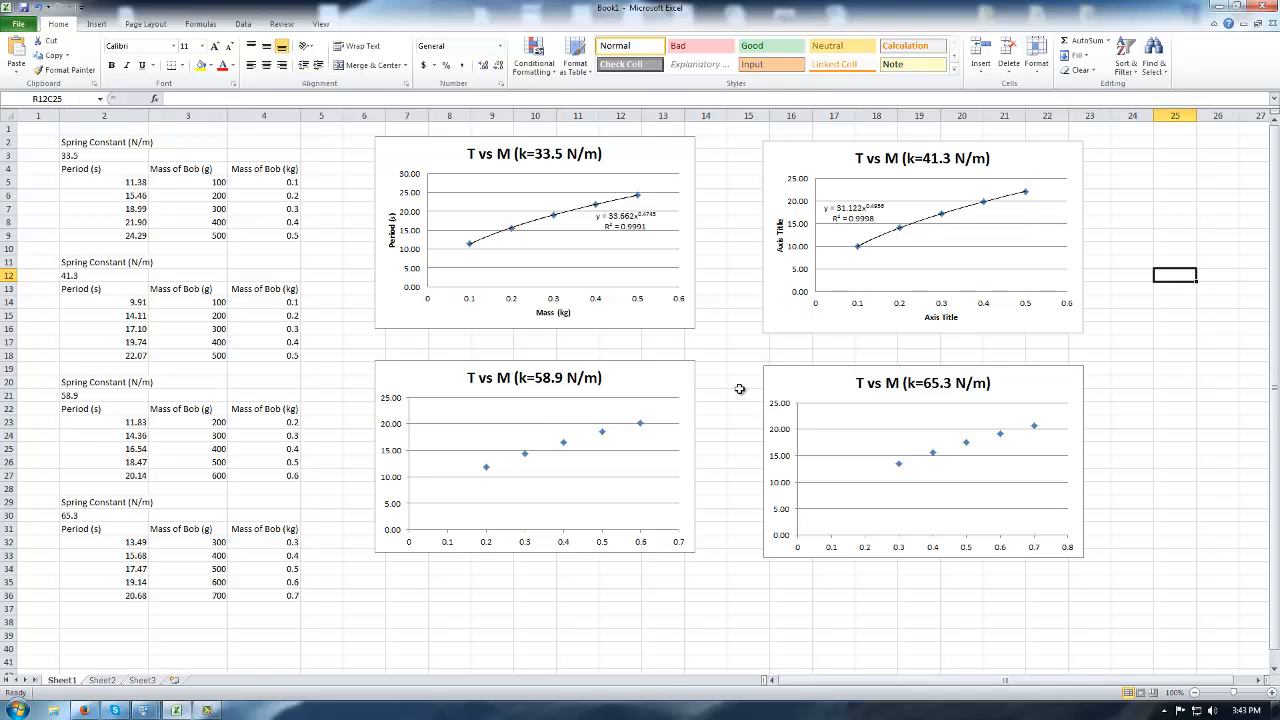
click(328, 169)
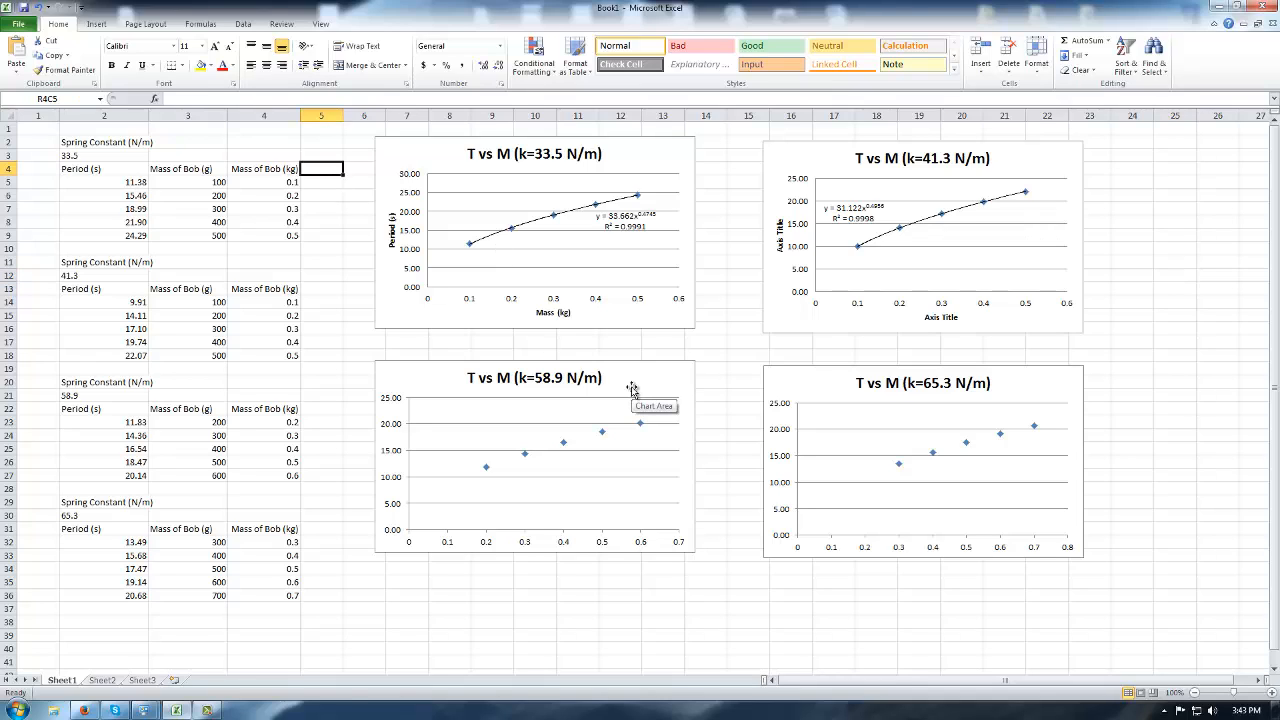
text(M)
text(SA)
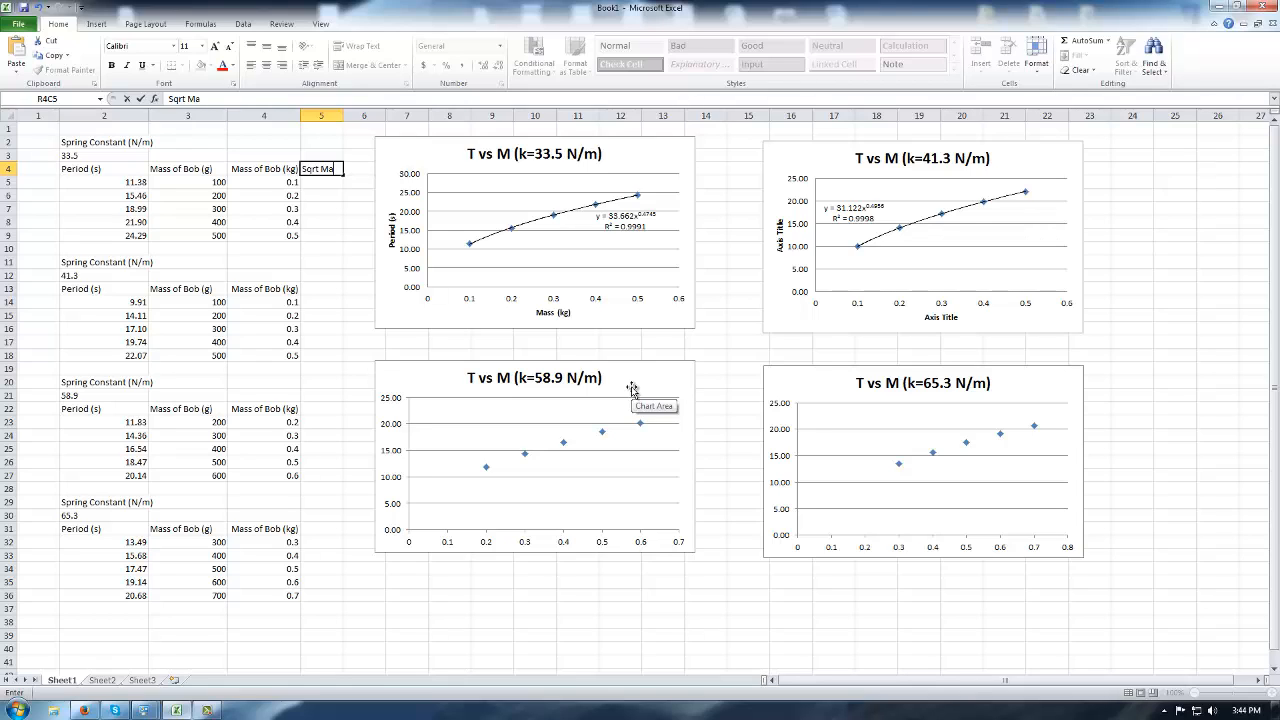
text(ss)
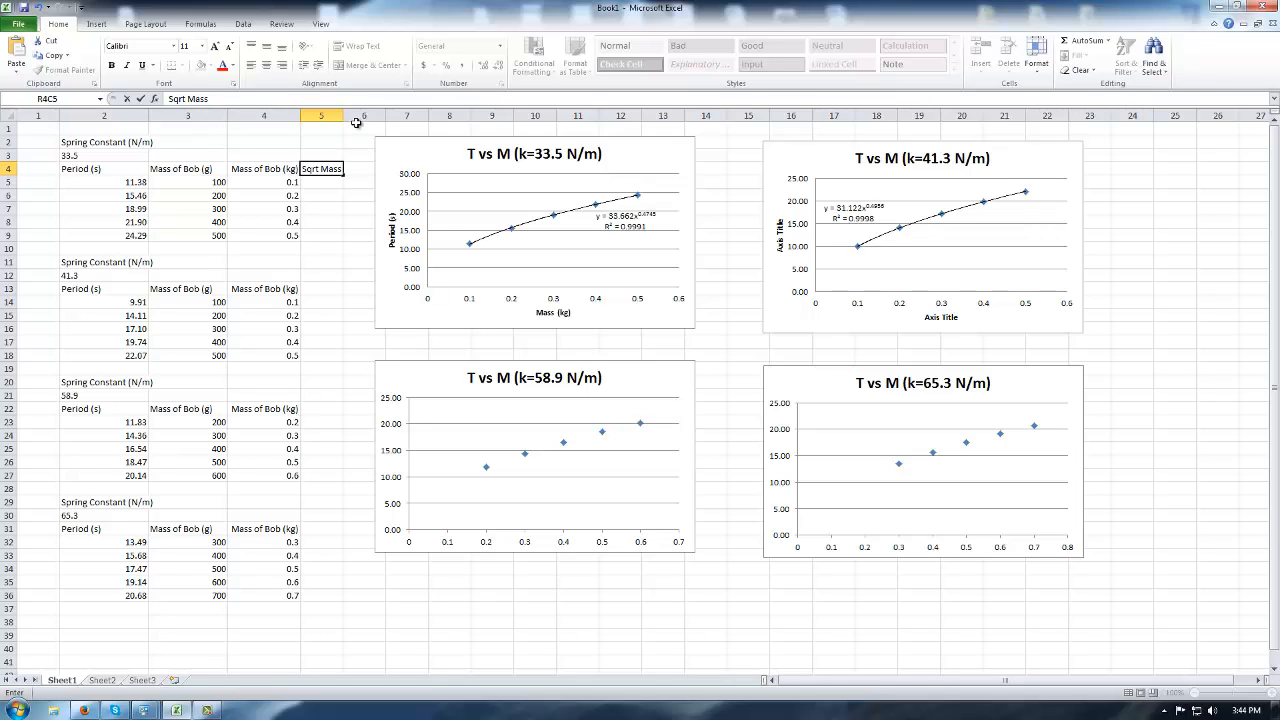
click(357, 156)
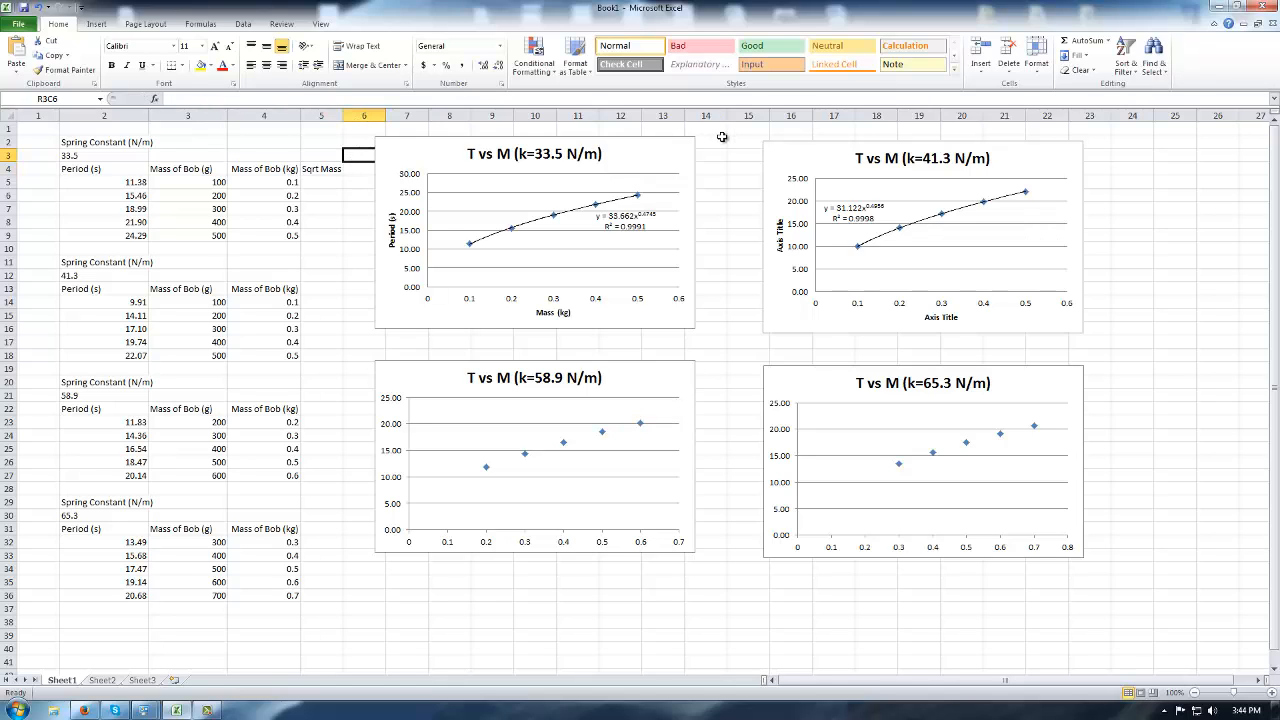
click(678, 172)
Delete the k=41.3, k=58.9 and k=65.3 charts.
click(848, 174)
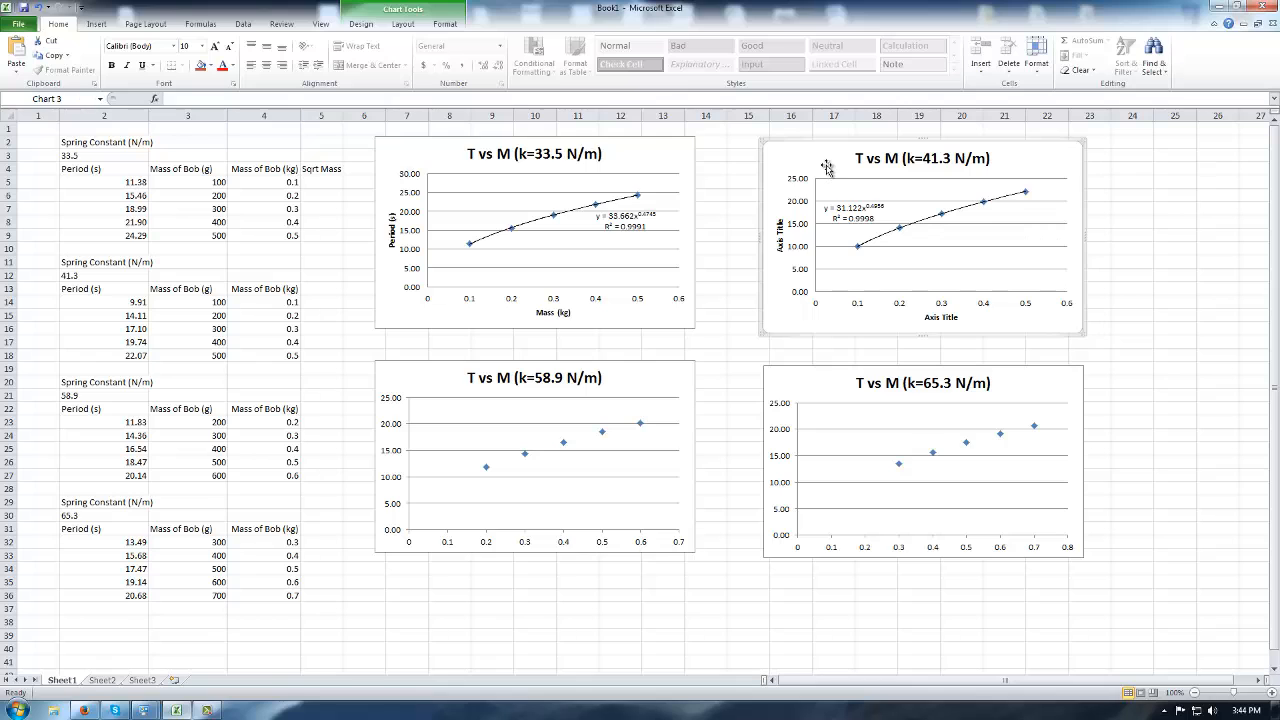
key(Delete)
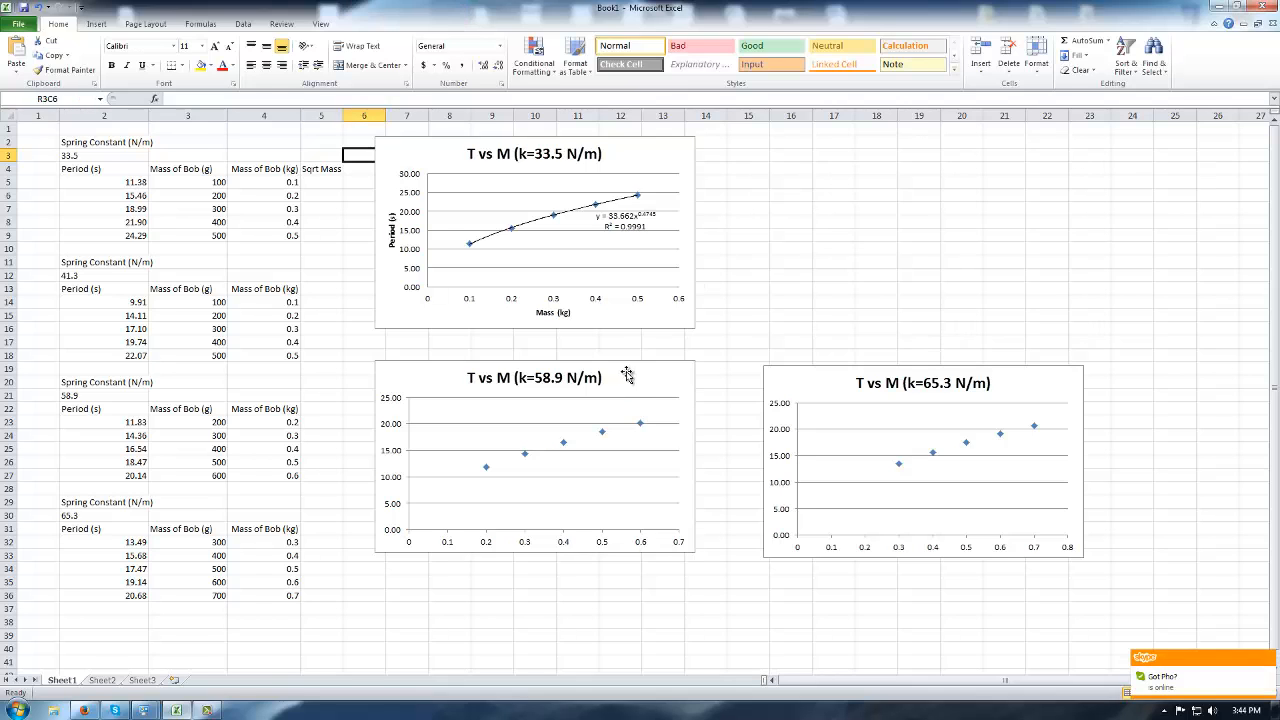
click(626, 374)
key(Delete)
click(813, 378)
key(Delete)
Move the k=33.5 chart to the sheet's right side and widen columns 4 and 5.
click(433, 155)
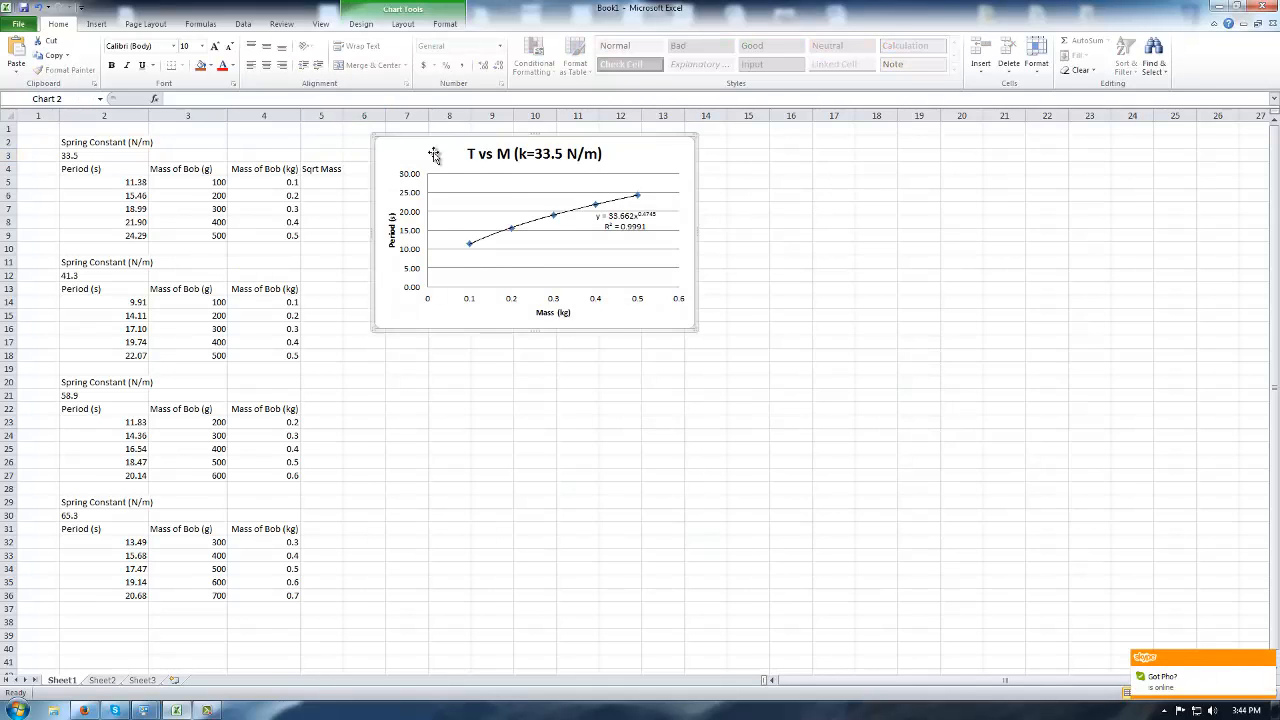
drag(433, 155, 961, 159)
click(748, 381)
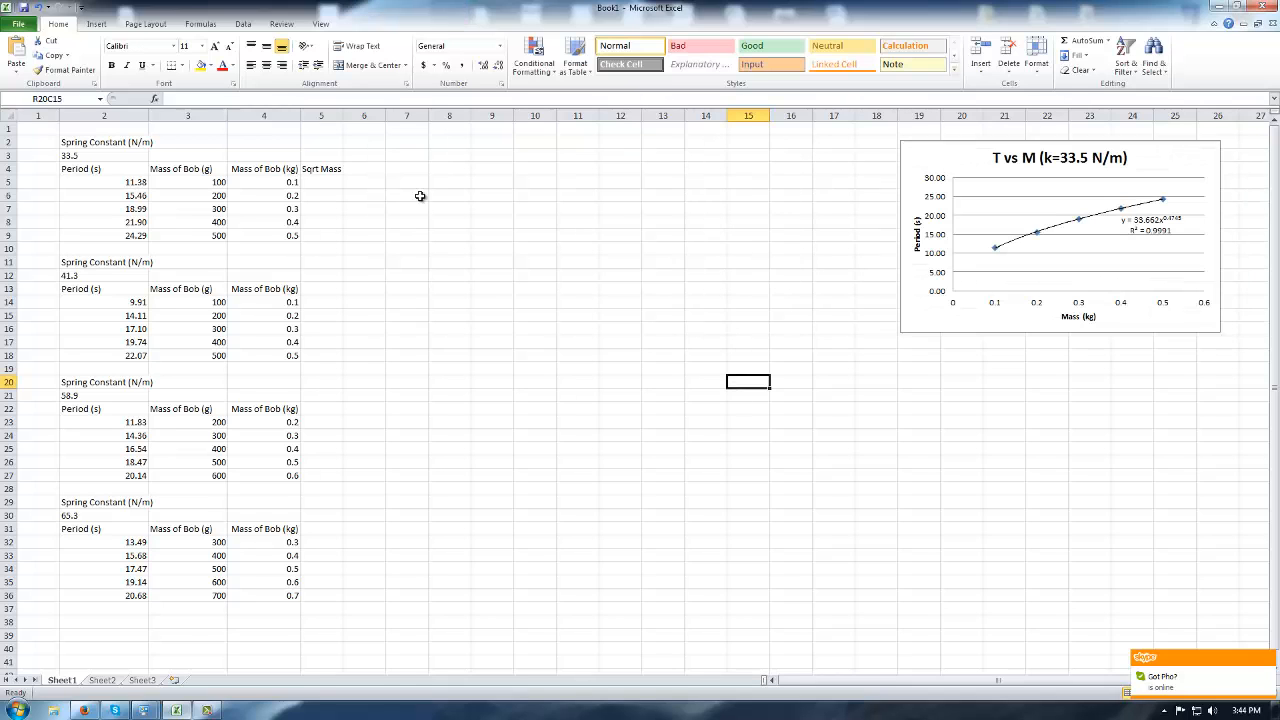
drag(300, 116, 370, 115)
drag(956, 159, 845, 158)
Enter a formula in R5C5 taking the square root of the mass in R5C4.
click(325, 182)
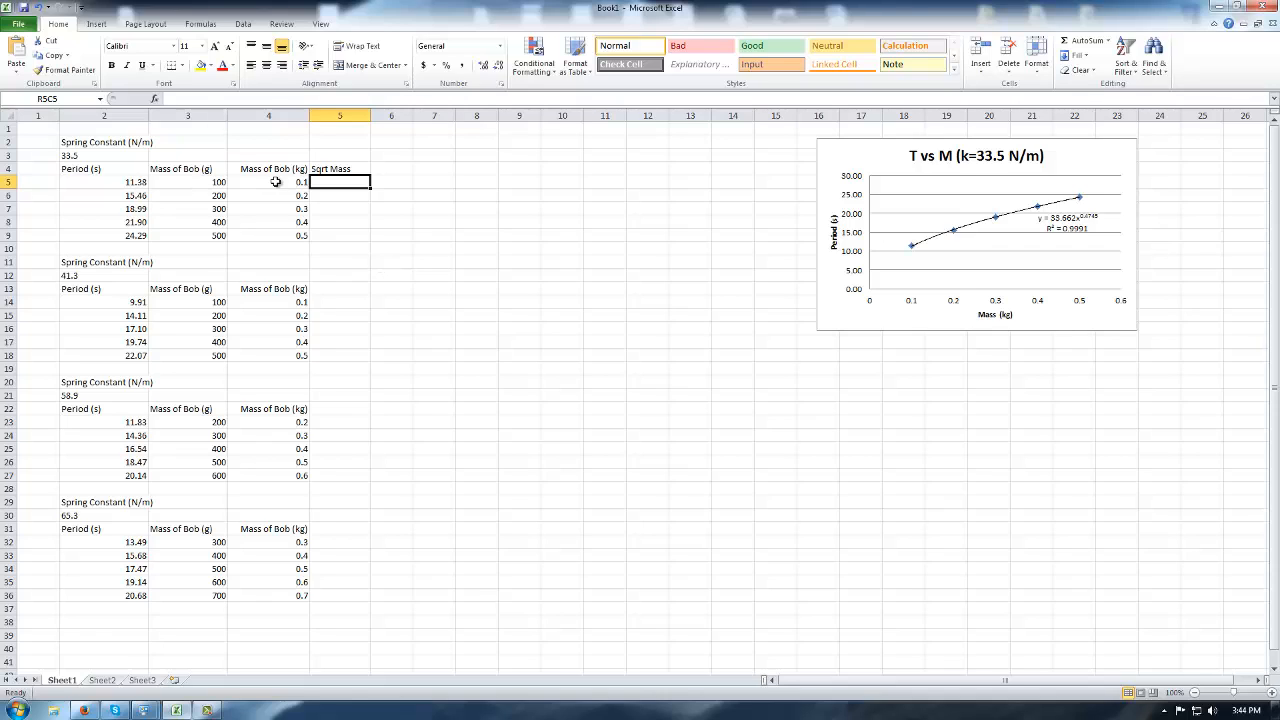
text(=)
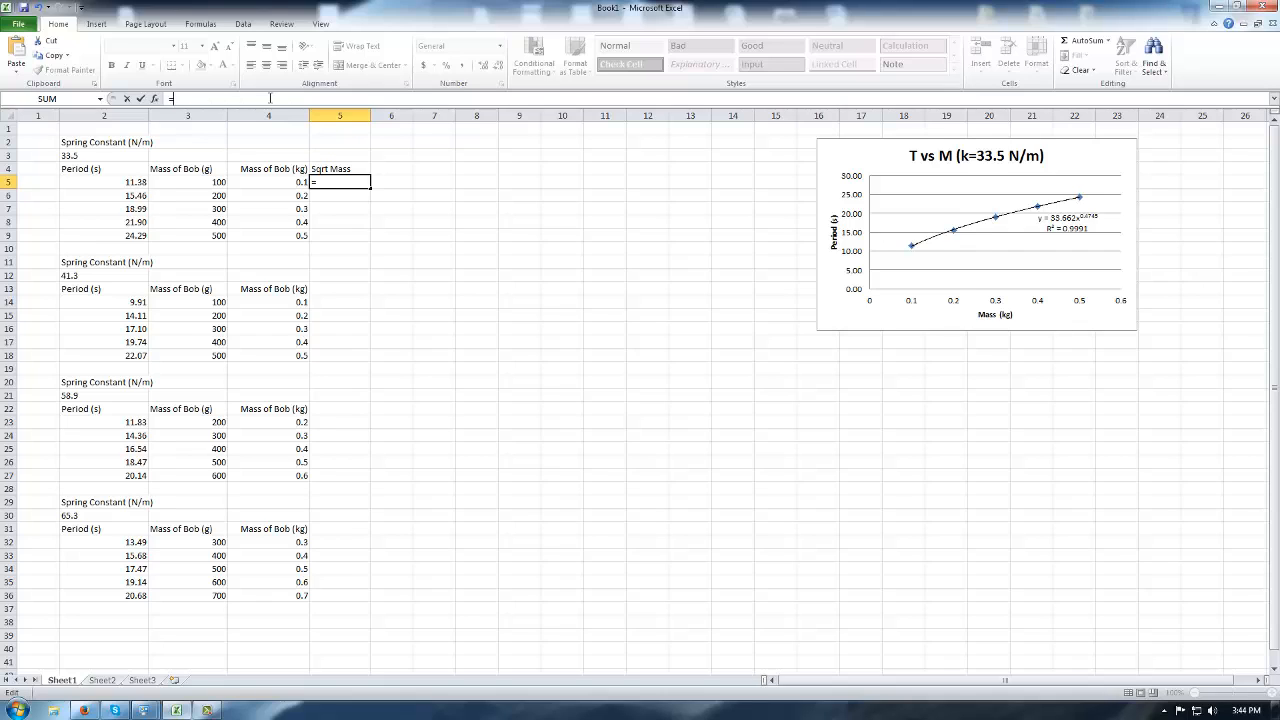
text(sqrt)
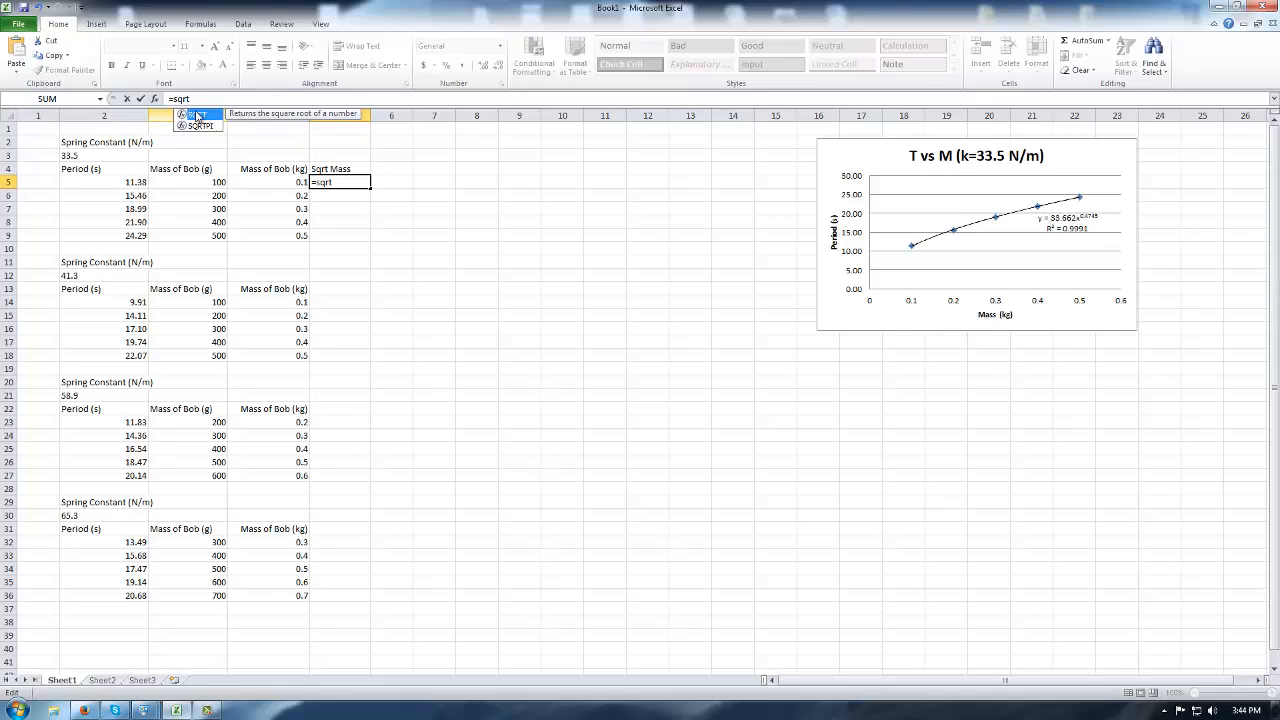
text(()
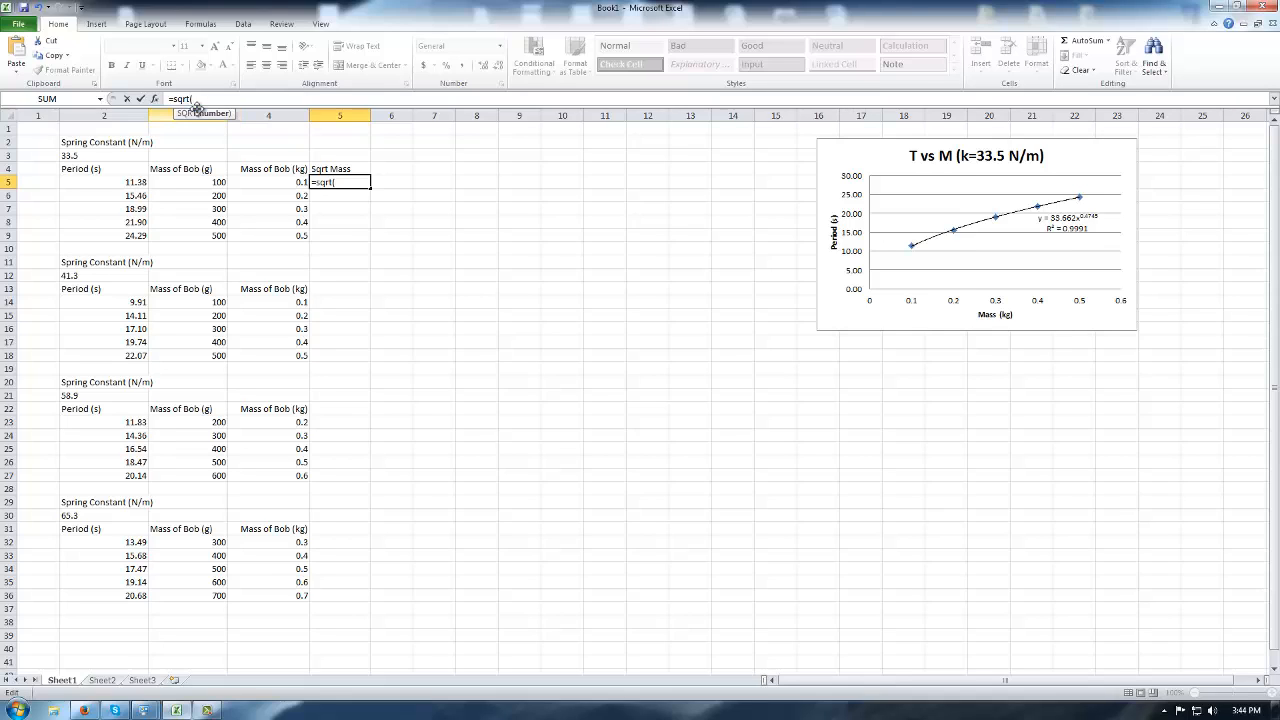
click(286, 182)
text())
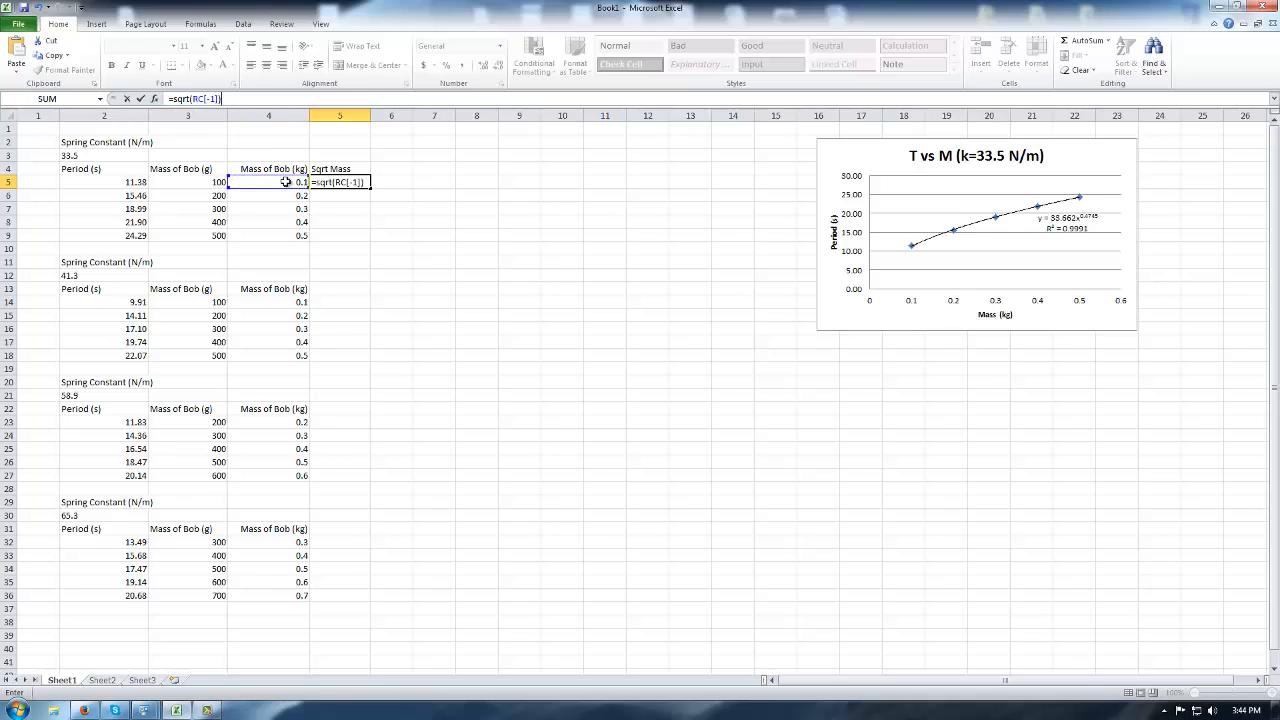
key(Return)
Fill the square-root formula down through row 9.
click(340, 182)
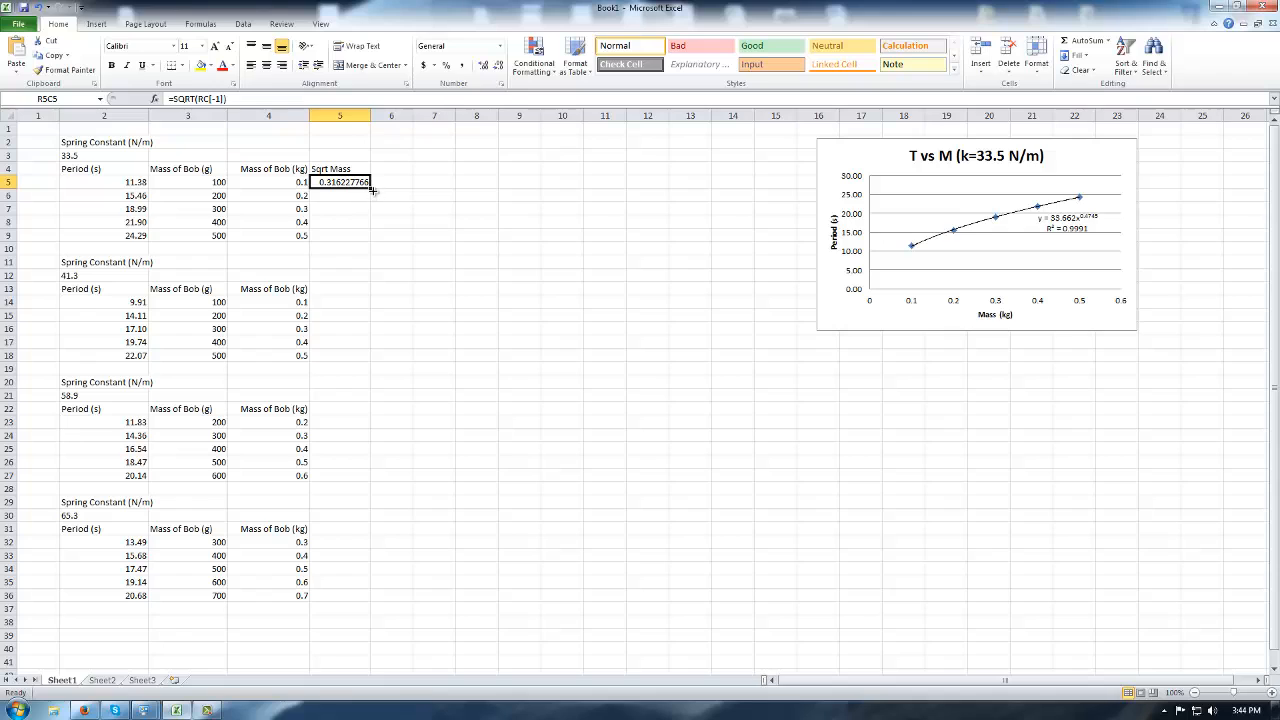
drag(369, 190, 369, 238)
click(563, 314)
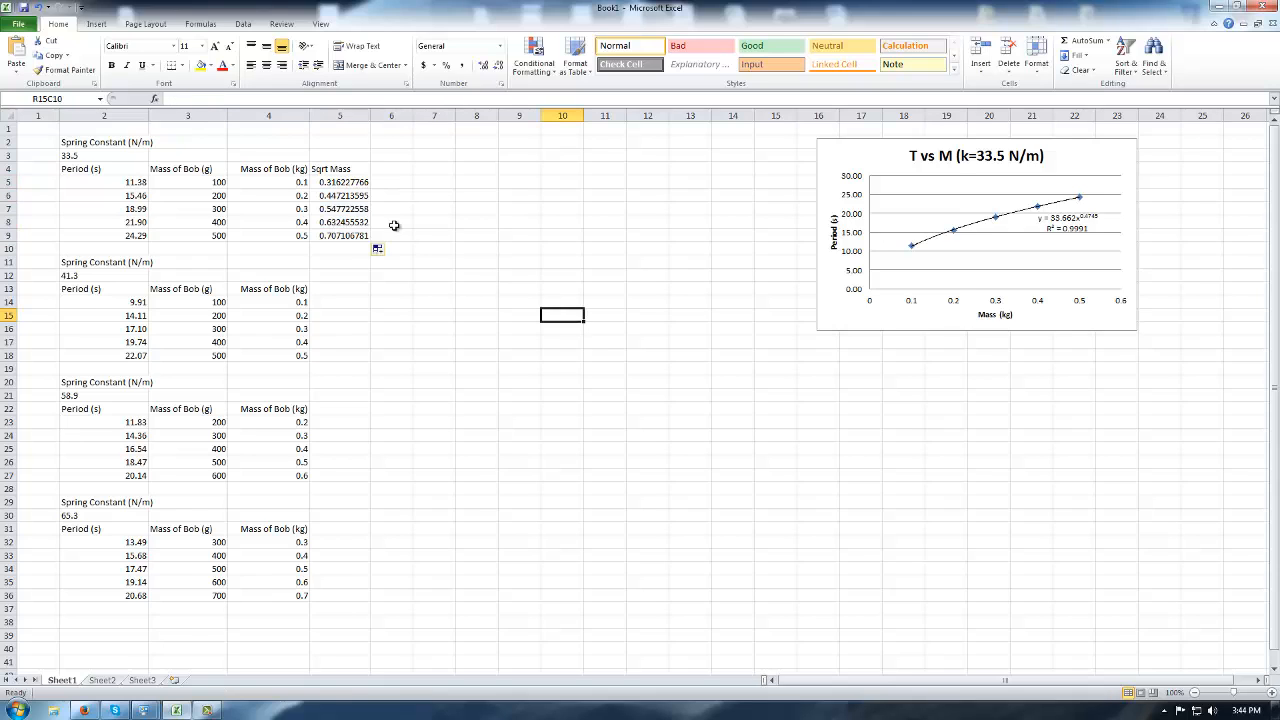
click(344, 182)
drag(352, 197, 346, 229)
key(Delete)
click(332, 182)
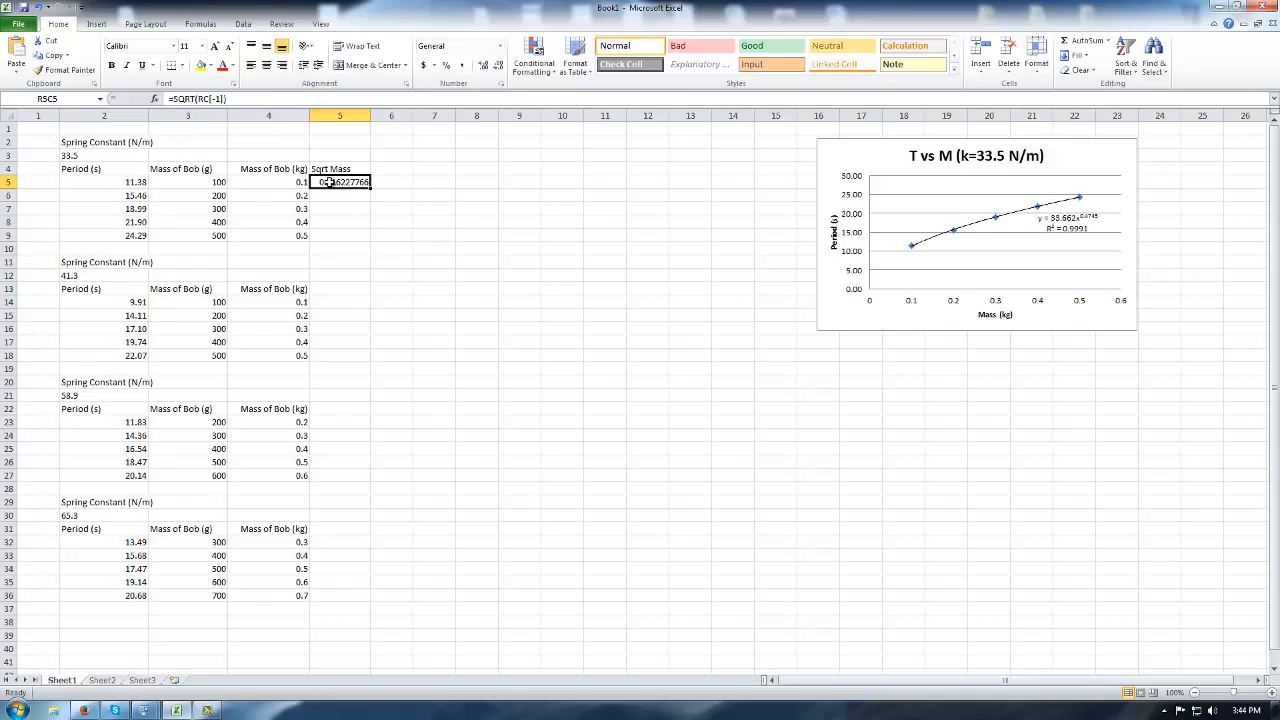
drag(370, 186, 372, 242)
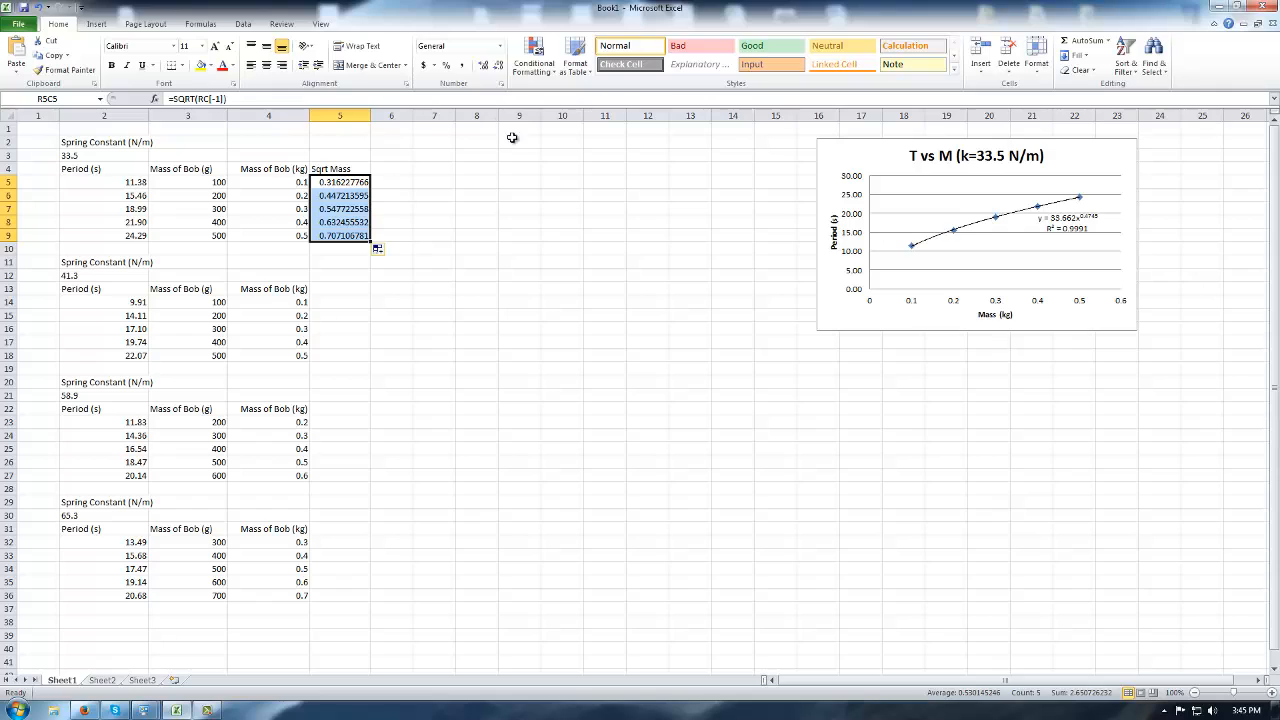
Show the Sqrt Mass values to two decimals and autofit the column width.
click(498, 65)
click(498, 65)
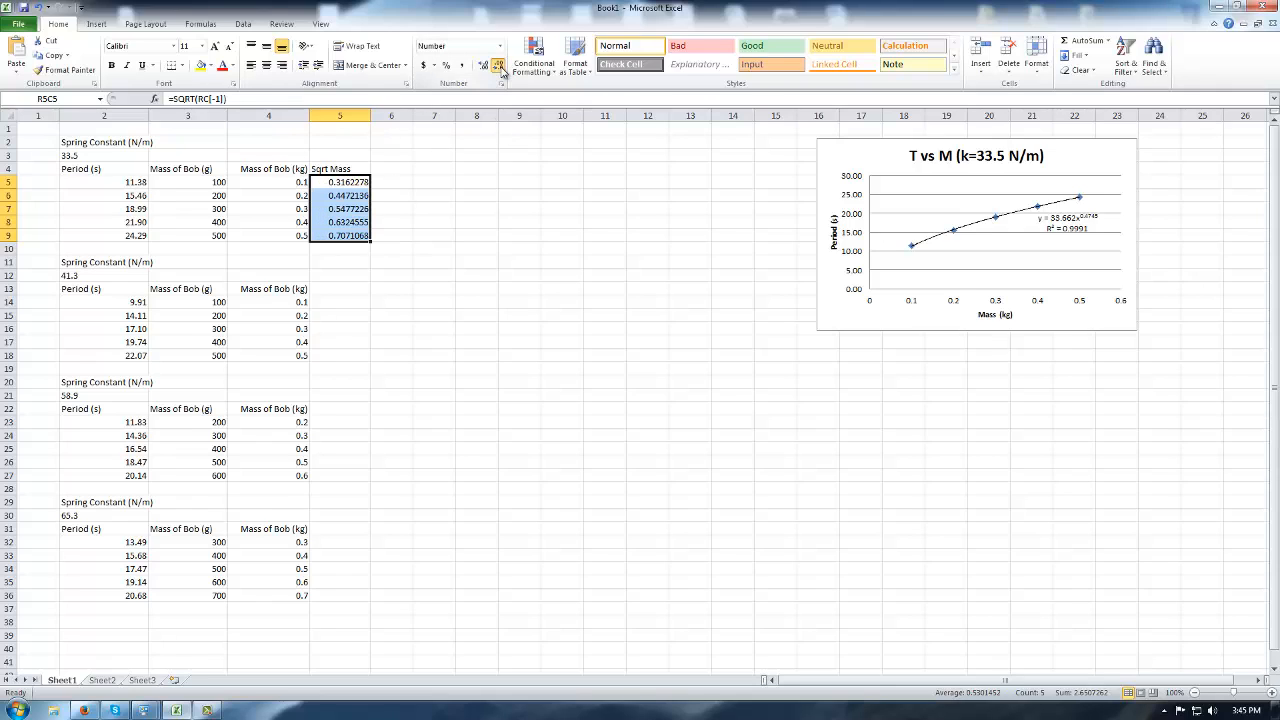
click(498, 65)
click(498, 65)
click(498, 65)
click(499, 66)
click(499, 66)
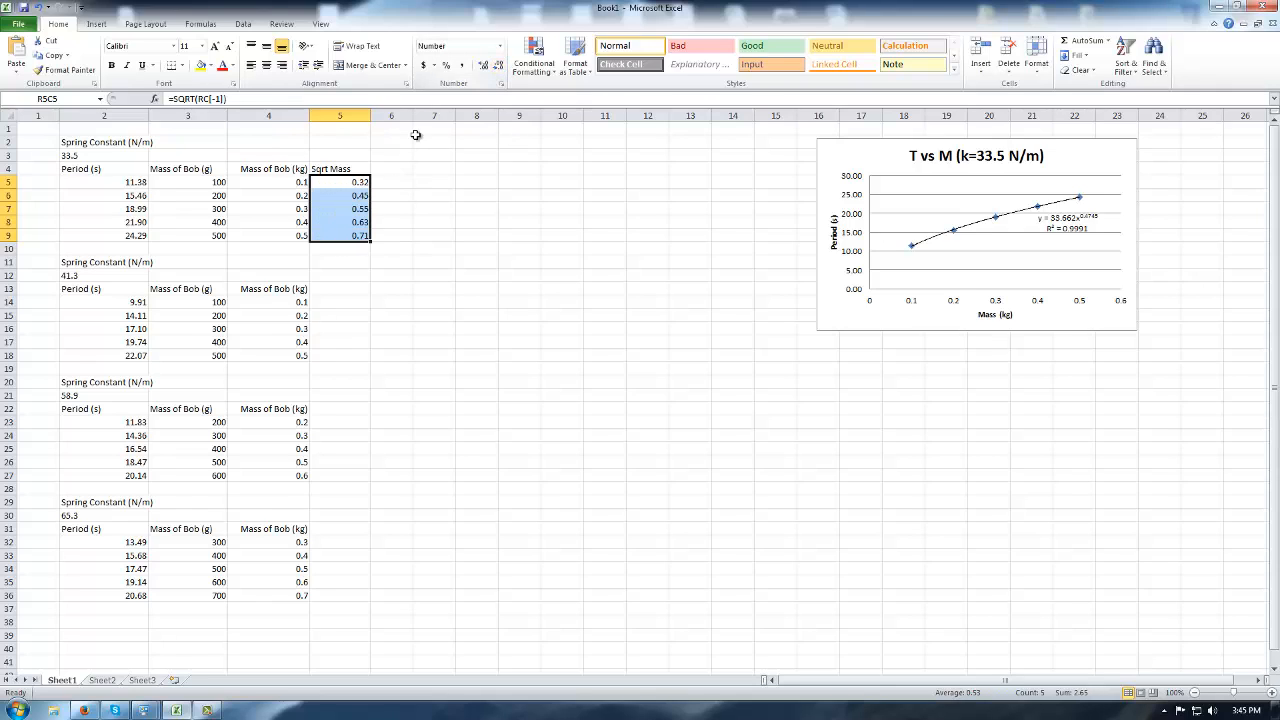
double_click(370, 111)
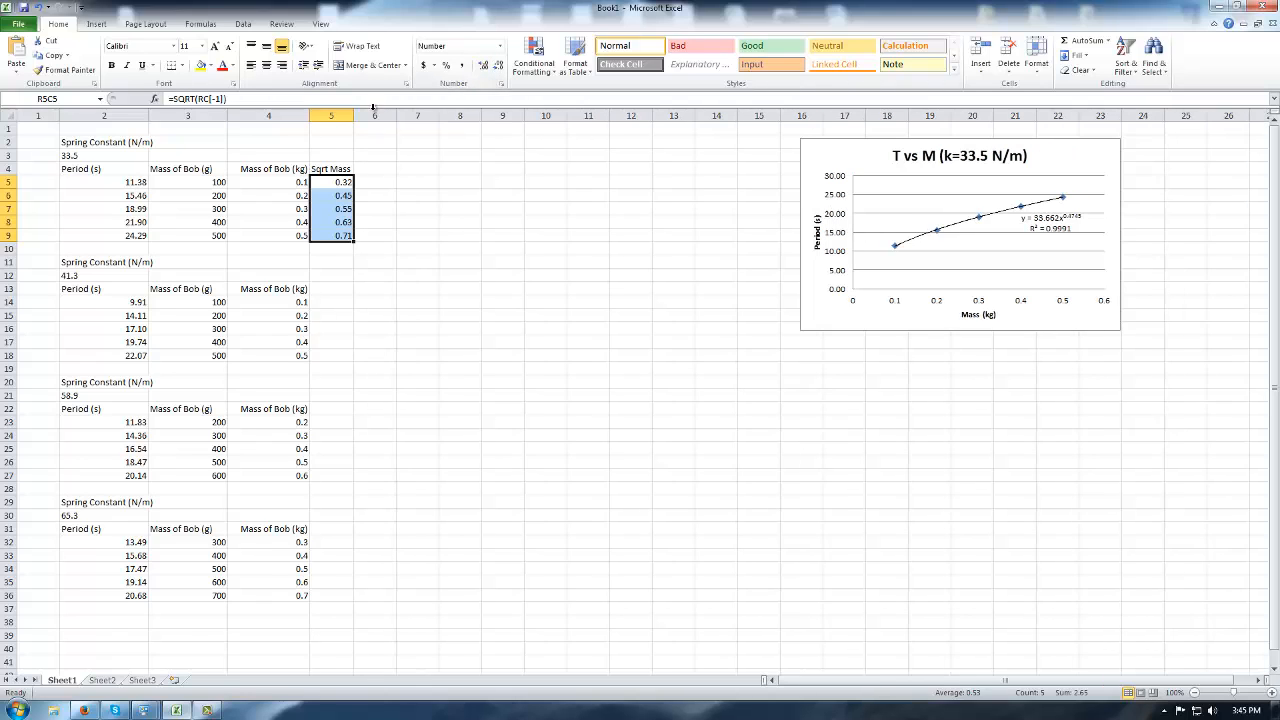
click(414, 249)
drag(331, 182, 331, 236)
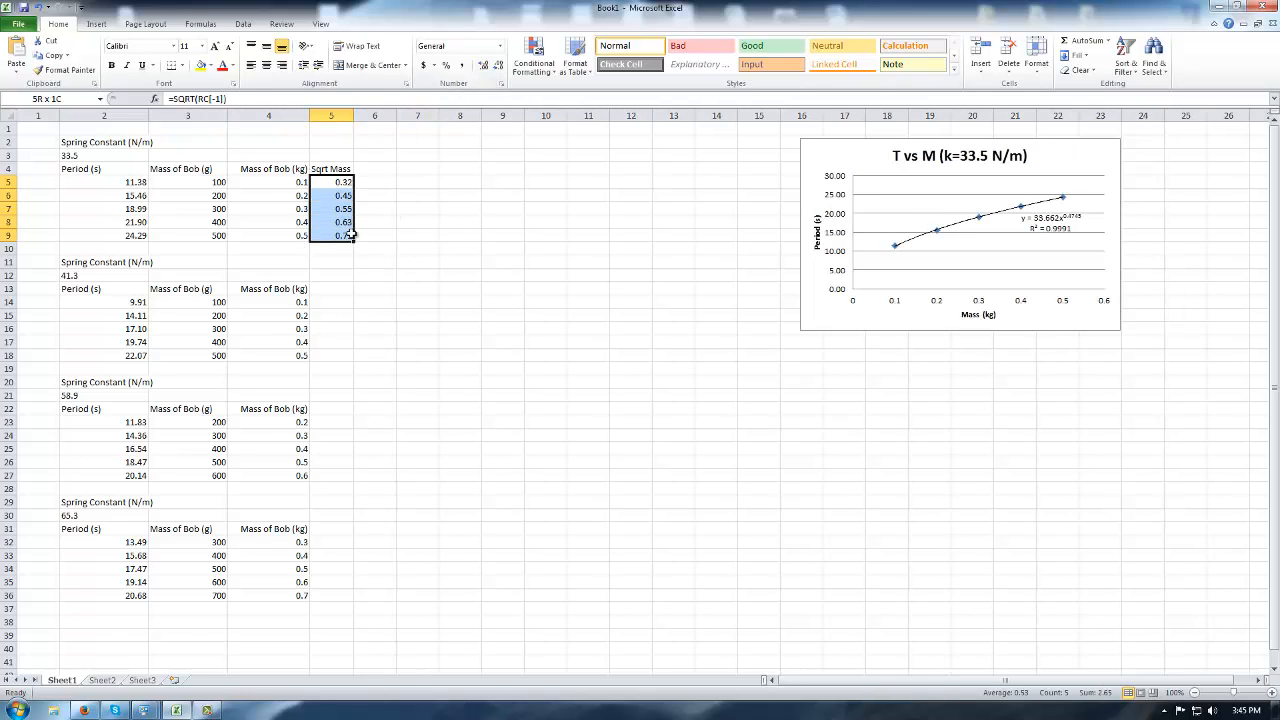
click(463, 245)
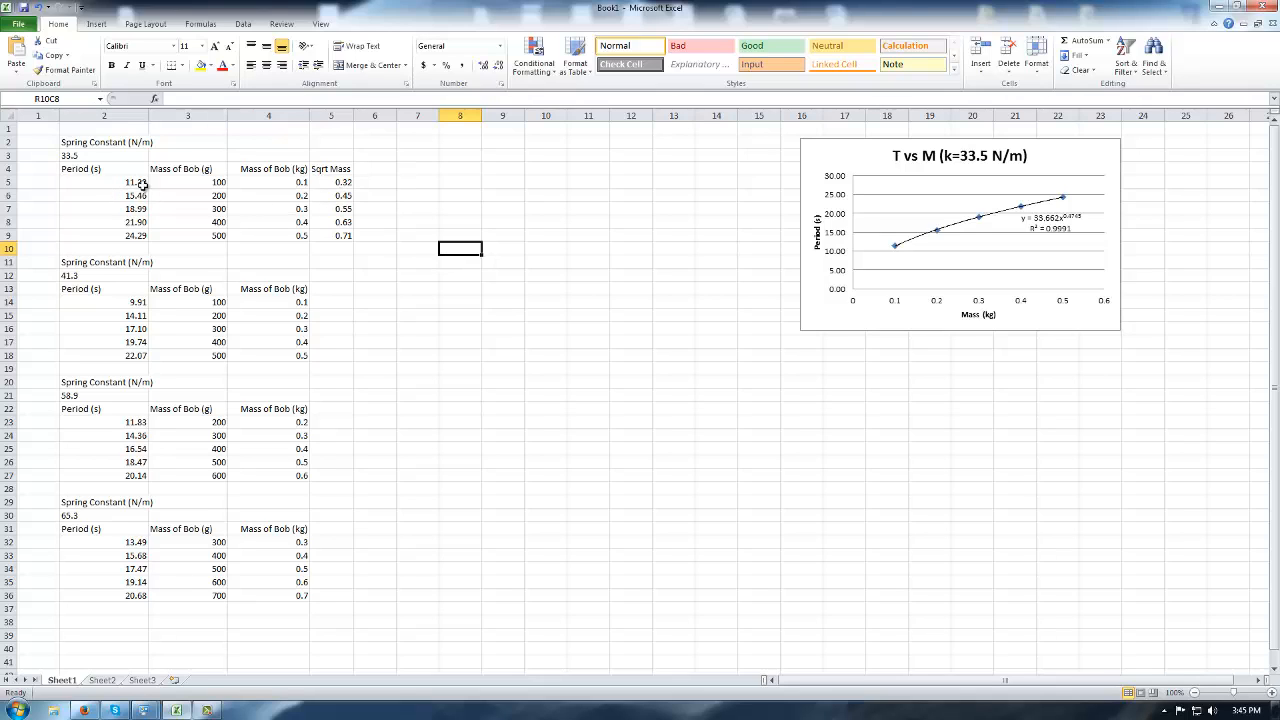
Insert an empty markers-only scatter chart and start adding a new data series.
click(96, 23)
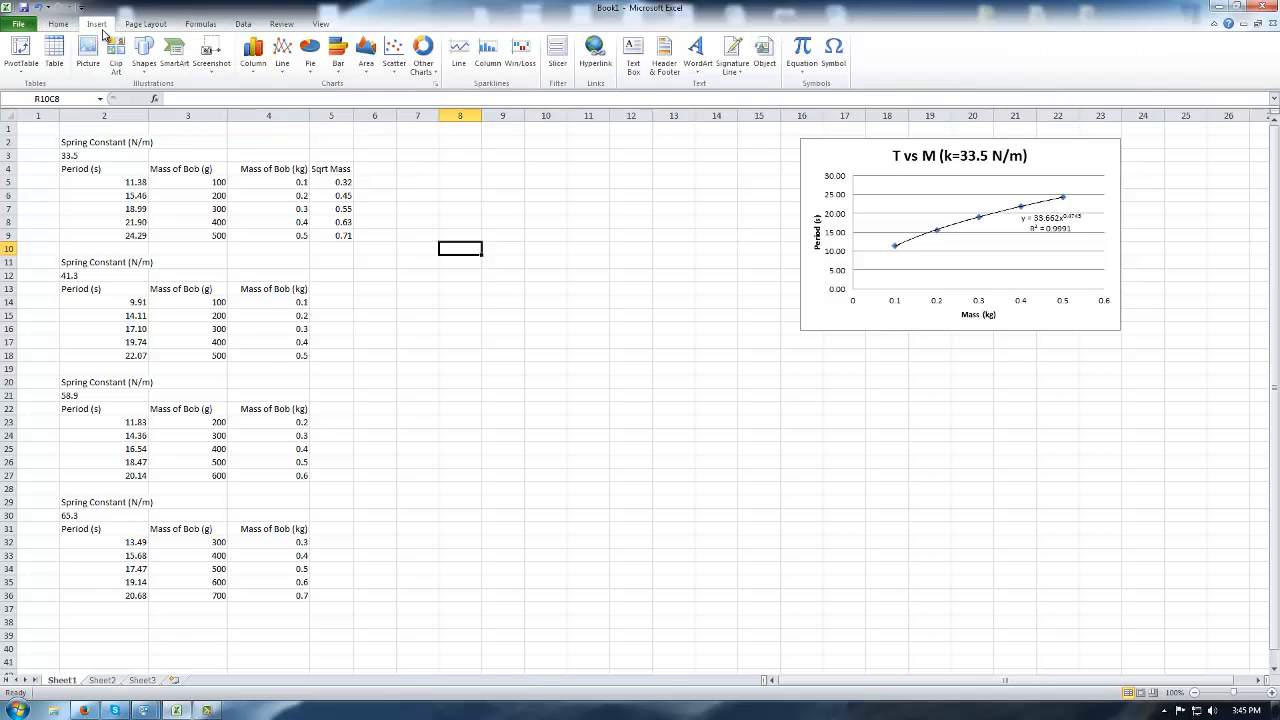
click(394, 52)
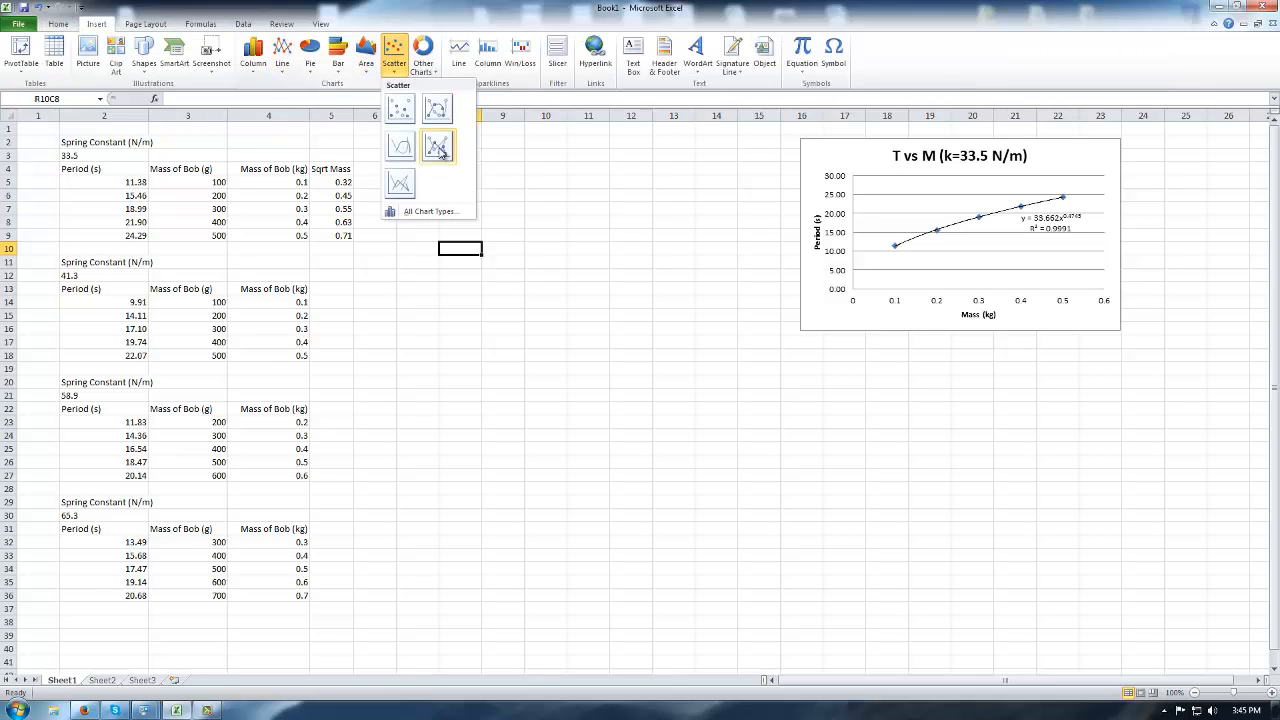
click(402, 109)
right_click(598, 336)
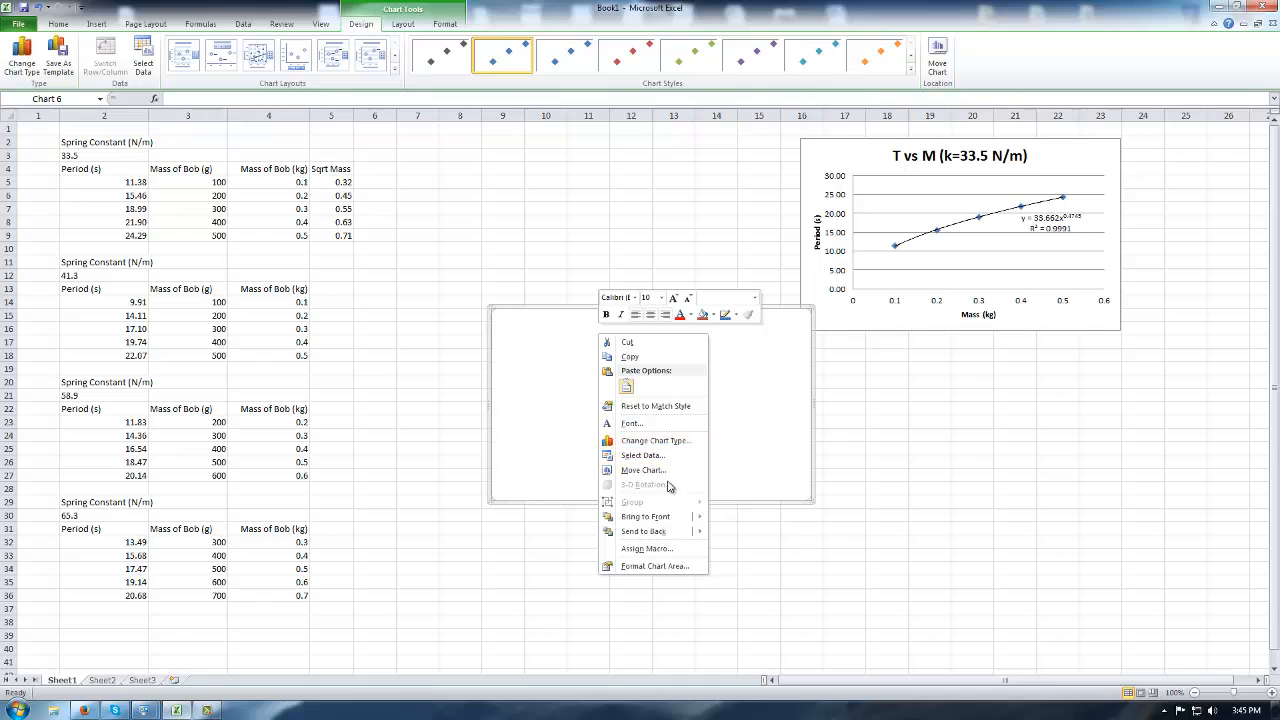
click(643, 455)
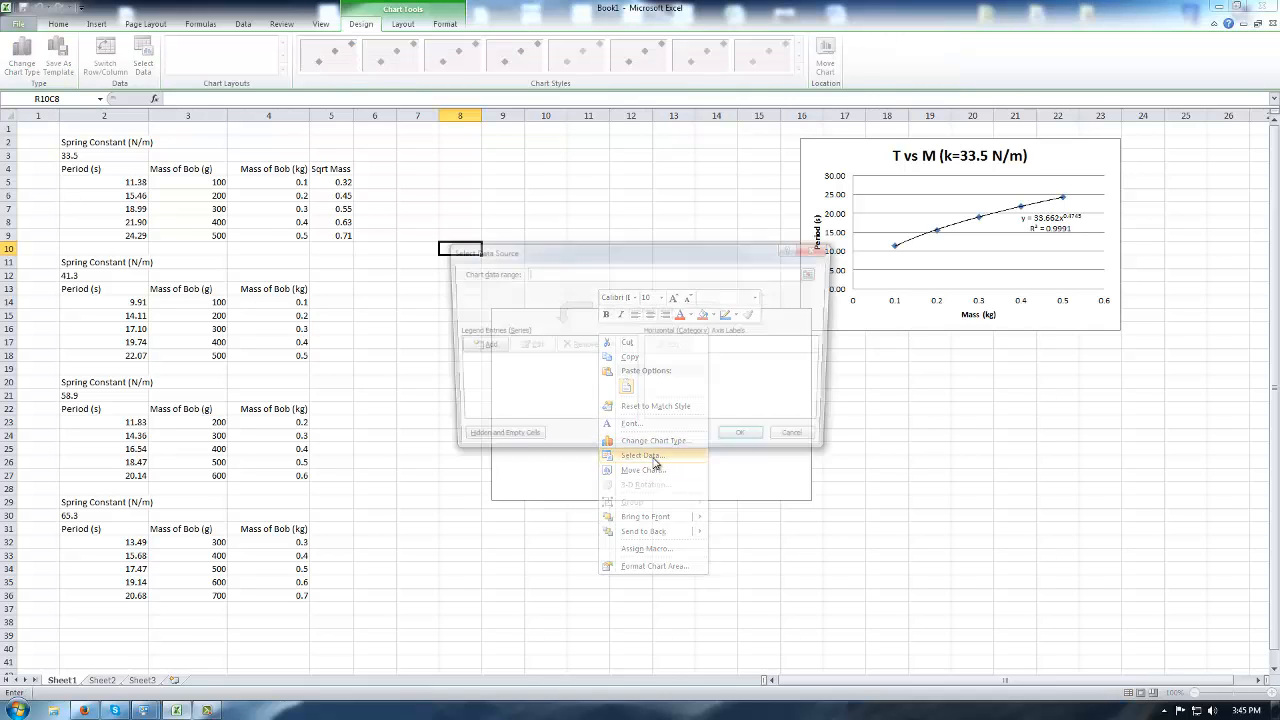
click(478, 346)
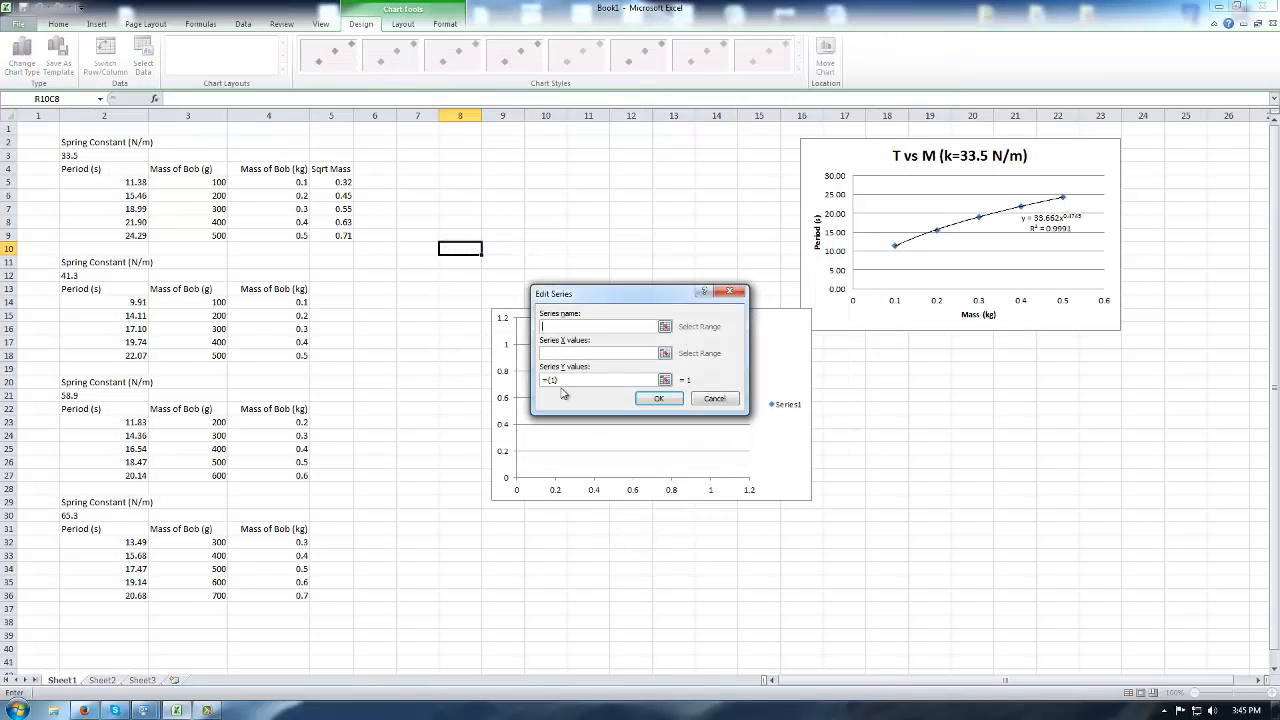
Set the series X values to Sqrt Mass R5C5:R9C5 and Y values to Period R5C2:R9C2.
click(665, 354)
drag(343, 182, 345, 238)
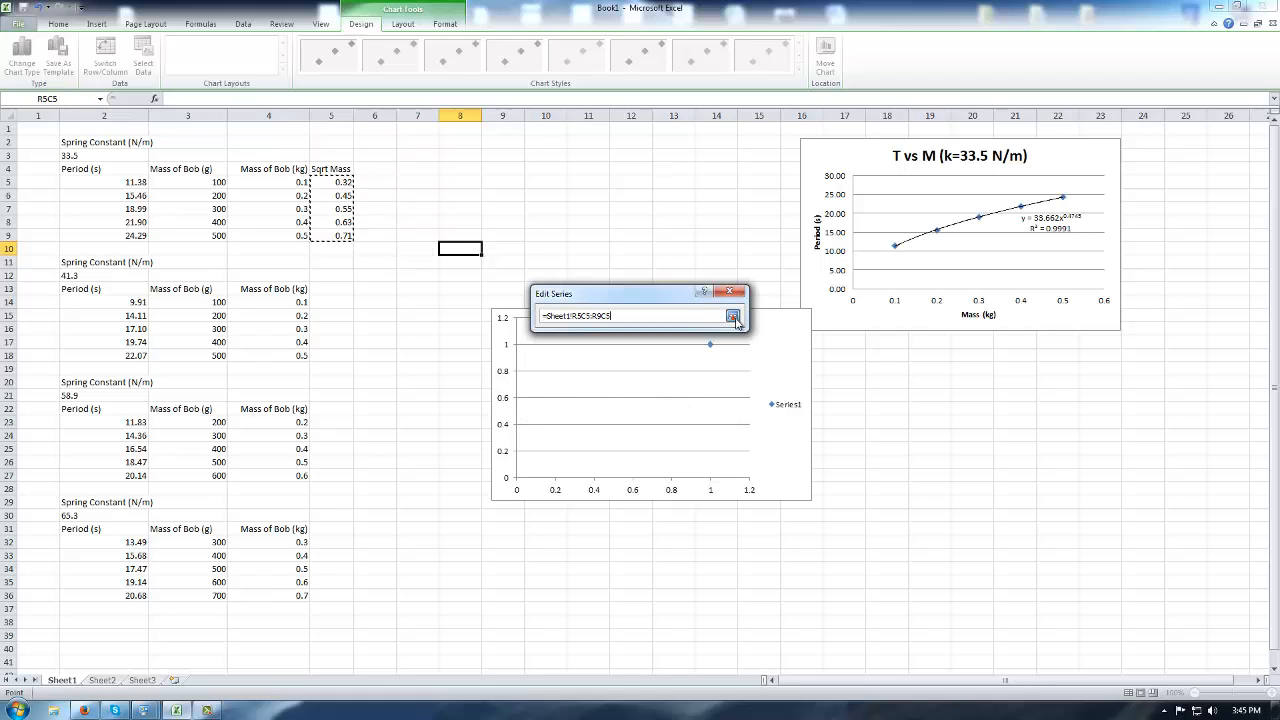
click(733, 315)
click(665, 380)
drag(128, 182, 139, 236)
click(733, 315)
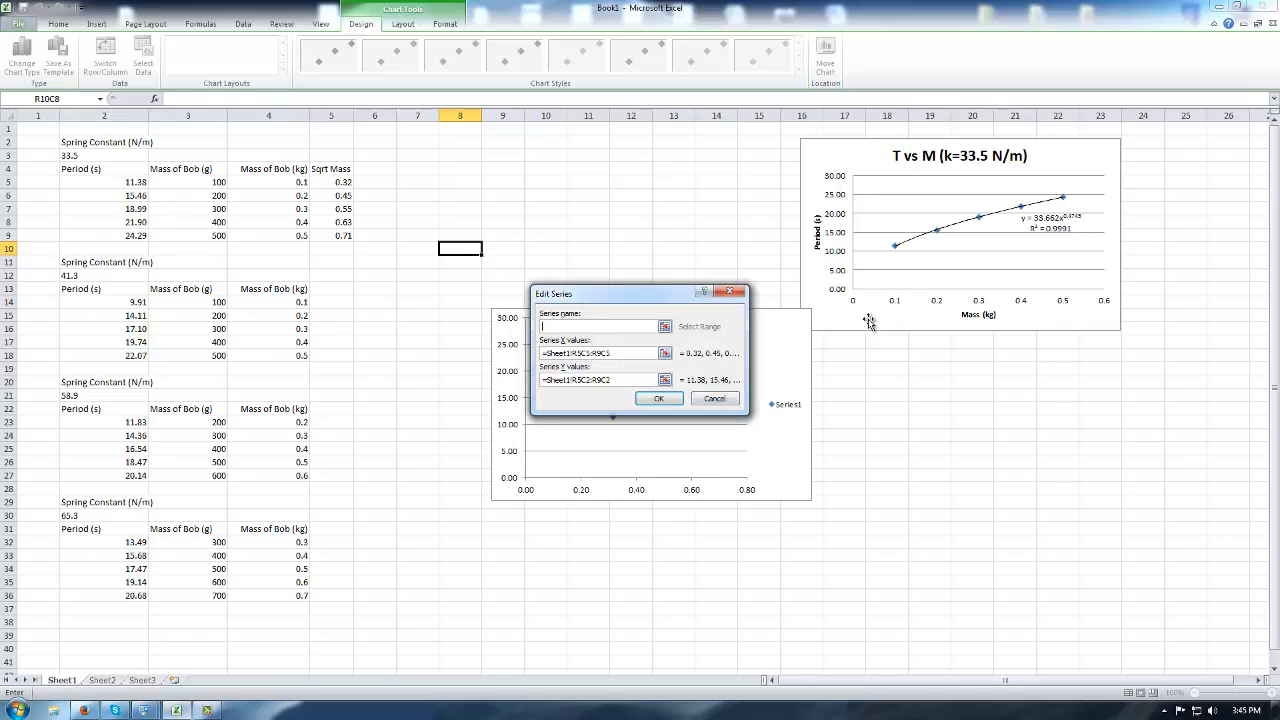
Name the series 'T vs SQRT(M) (k=33.5 N/m)' and apply it to the chart.
text(T vs M (k=33.5 N/m))
text(SQRT()
key(Right)
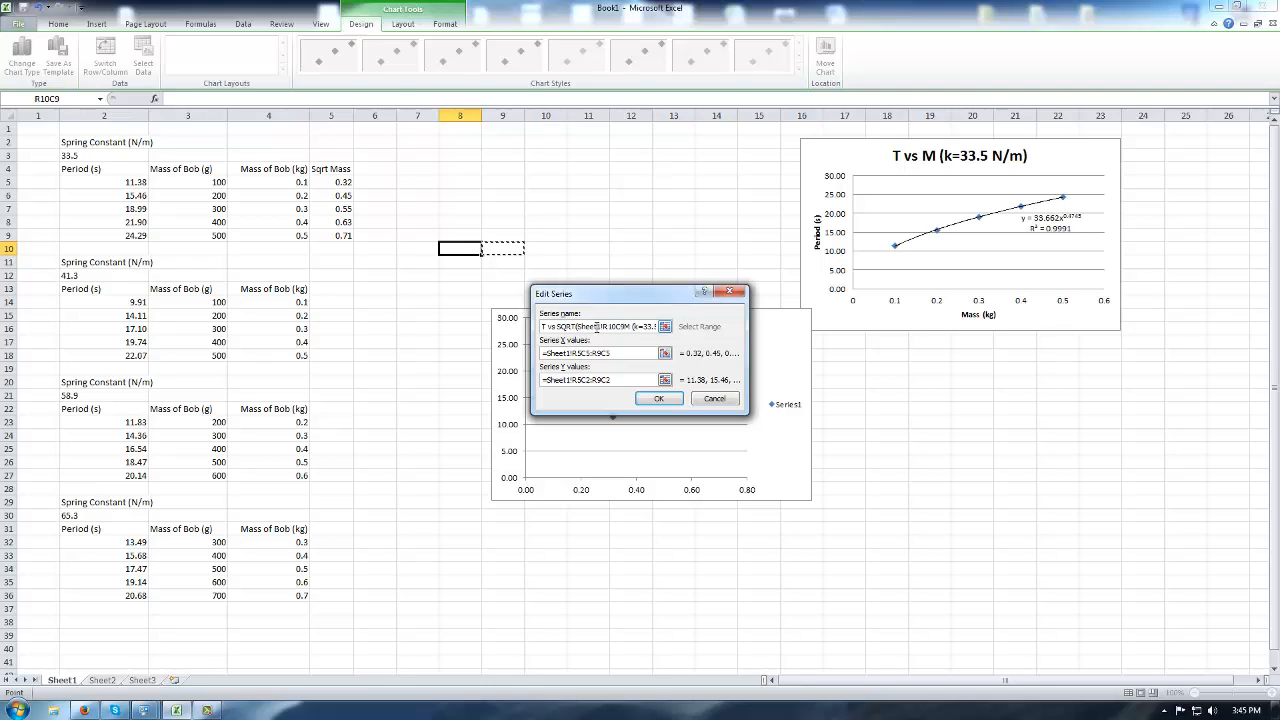
key(BackSpace)
key(BackSpace)
key(BackSpace)
key(BackSpace)
key(BackSpace)
key(BackSpace)
key(BackSpace)
key(BackSpace)
key(BackSpace)
key(BackSpace)
key(BackSpace)
key(BackSpace)
text())
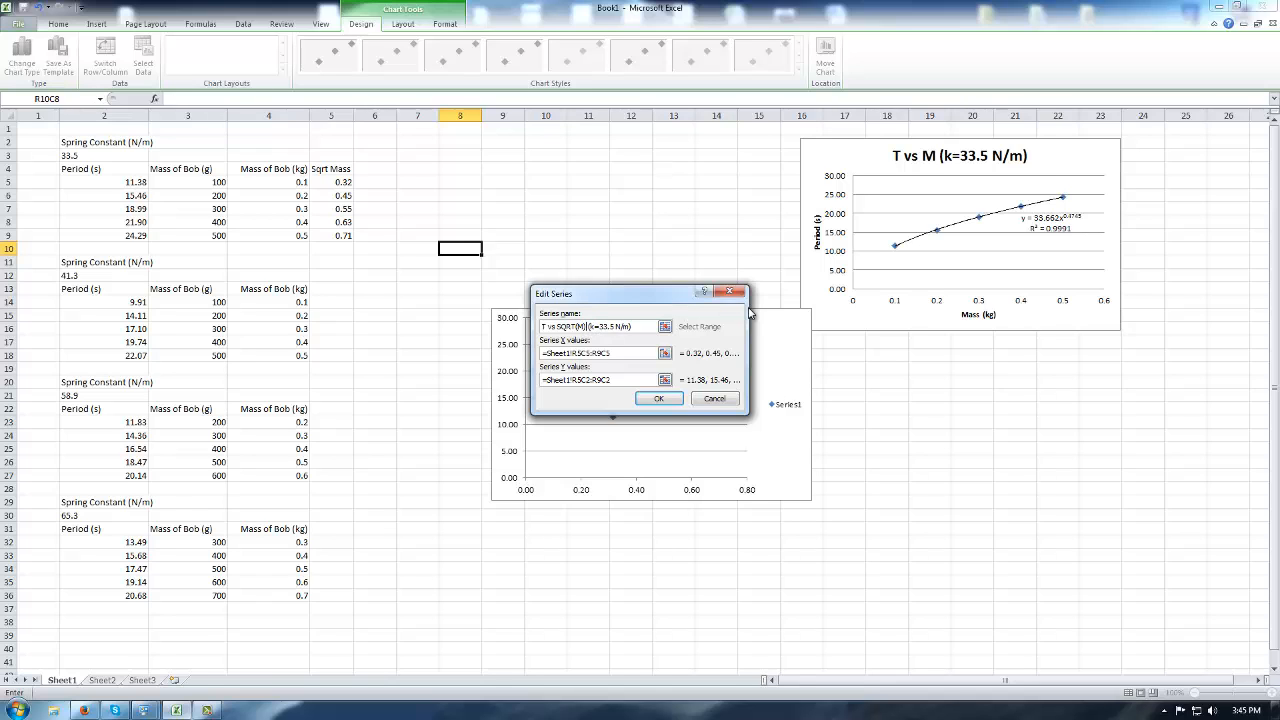
click(659, 398)
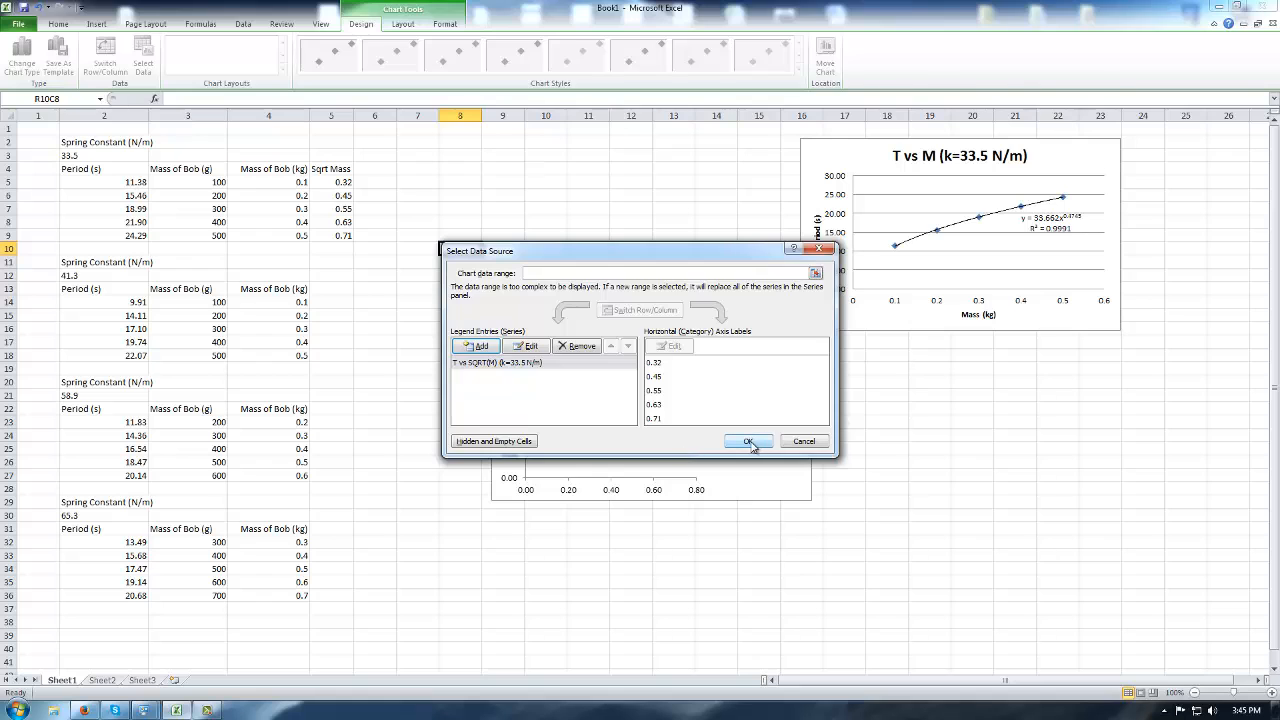
click(748, 442)
click(643, 330)
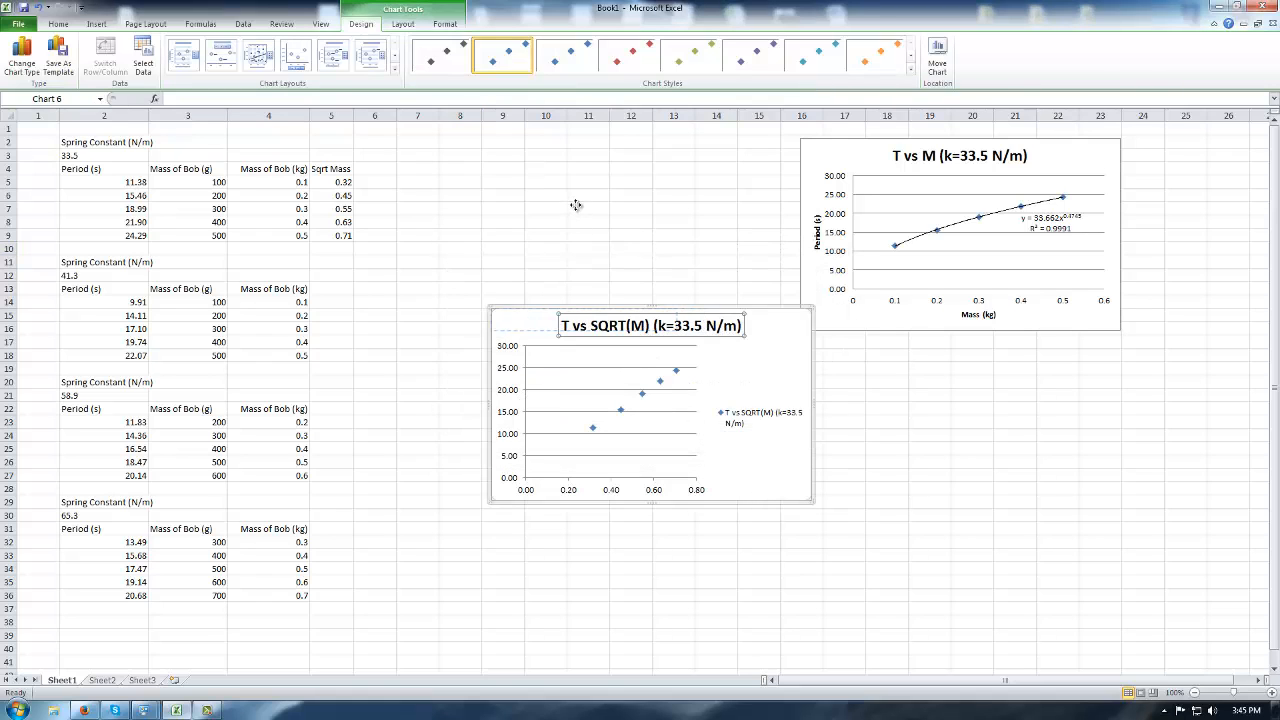
Move the T vs SQRT(M) chart to the top, left of the T vs M chart.
click(668, 263)
click(664, 314)
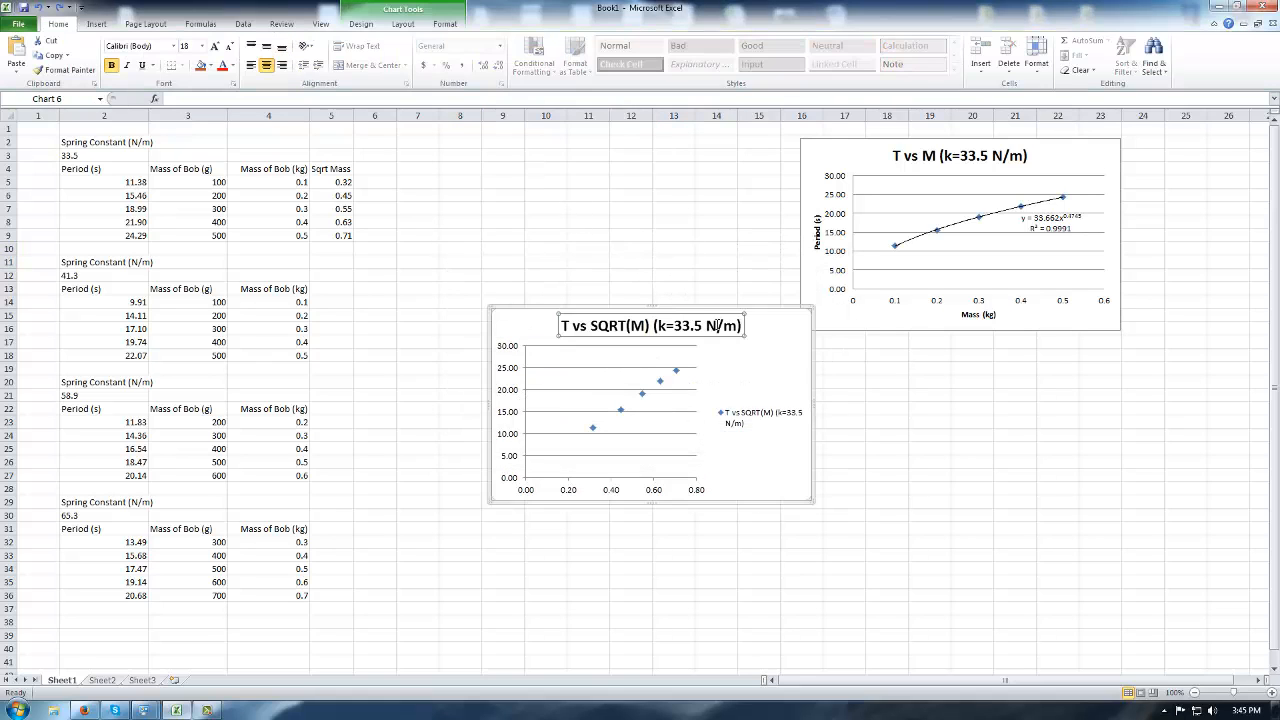
double_click(758, 312)
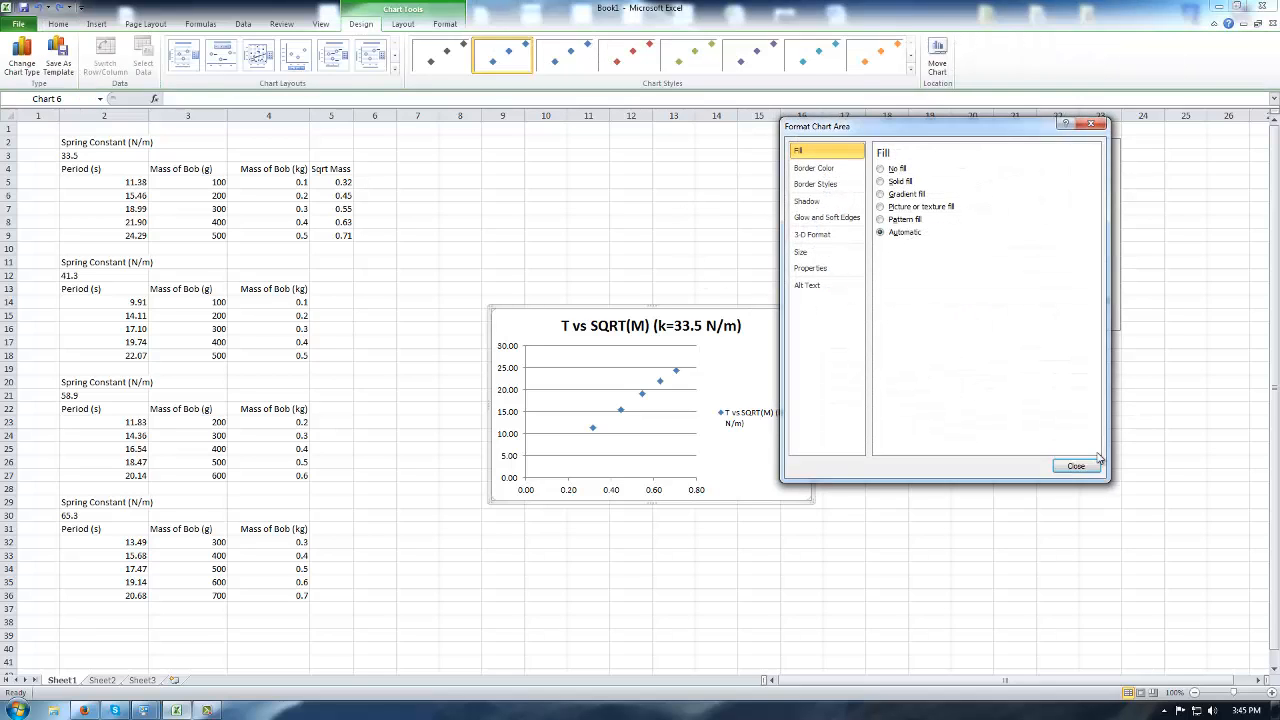
click(1082, 463)
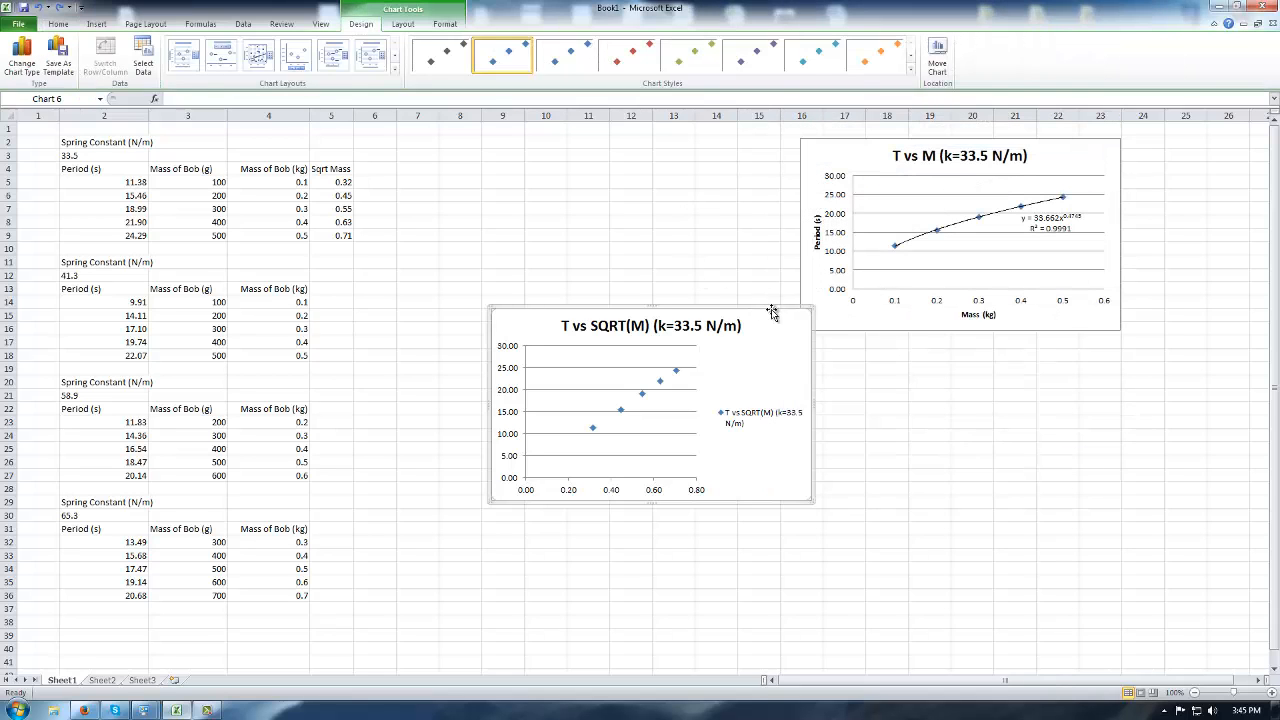
drag(772, 309, 735, 200)
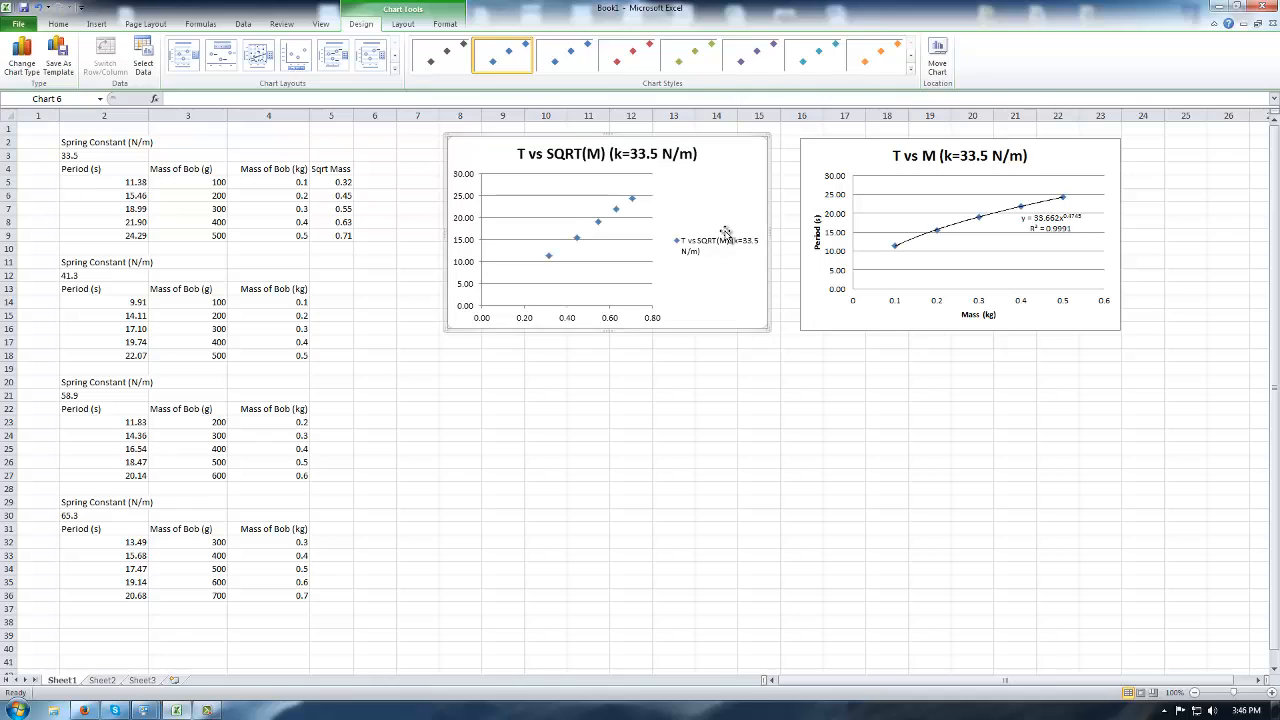
Delete the T vs SQRT(M) chart's legend.
click(728, 248)
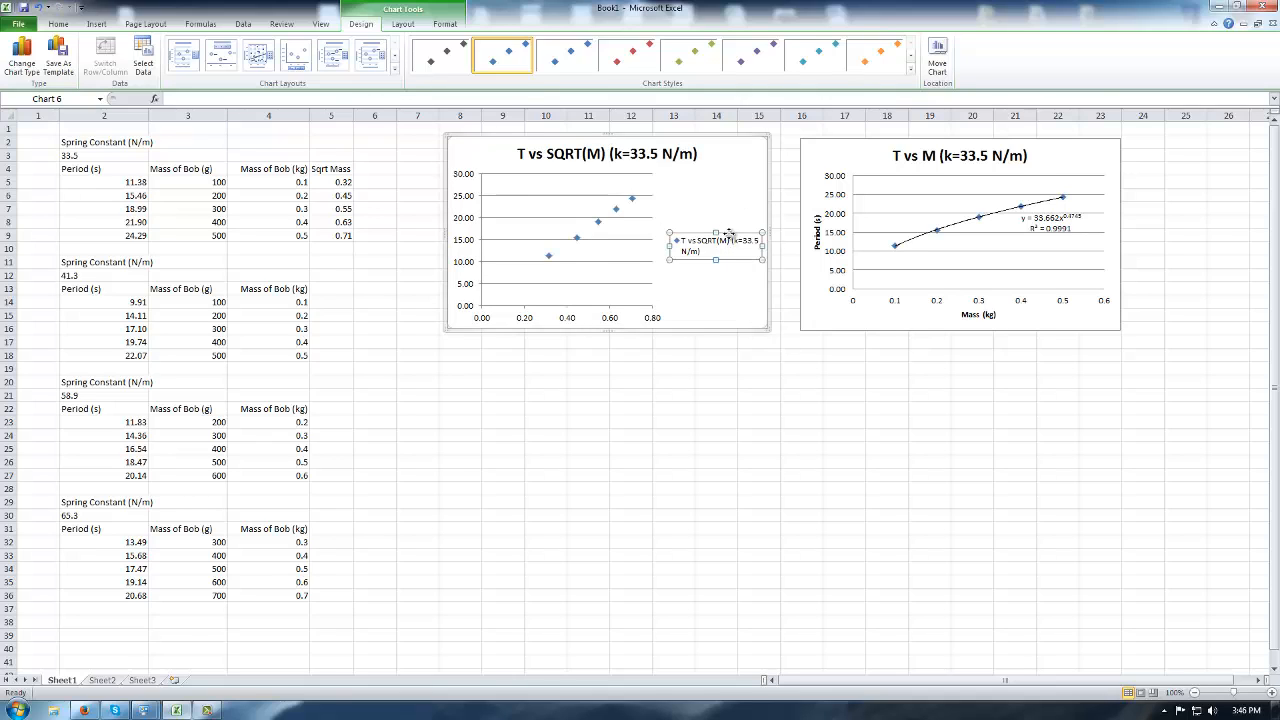
key(Delete)
click(666, 224)
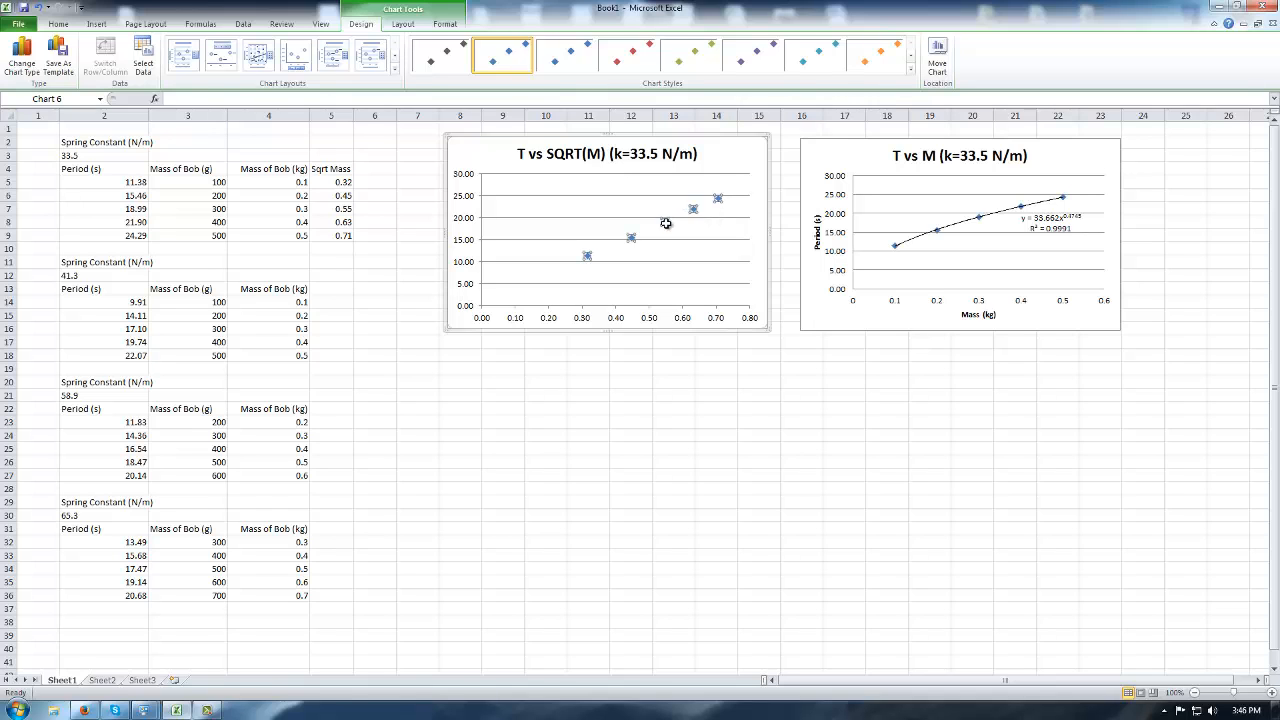
right_click(666, 224)
click(716, 344)
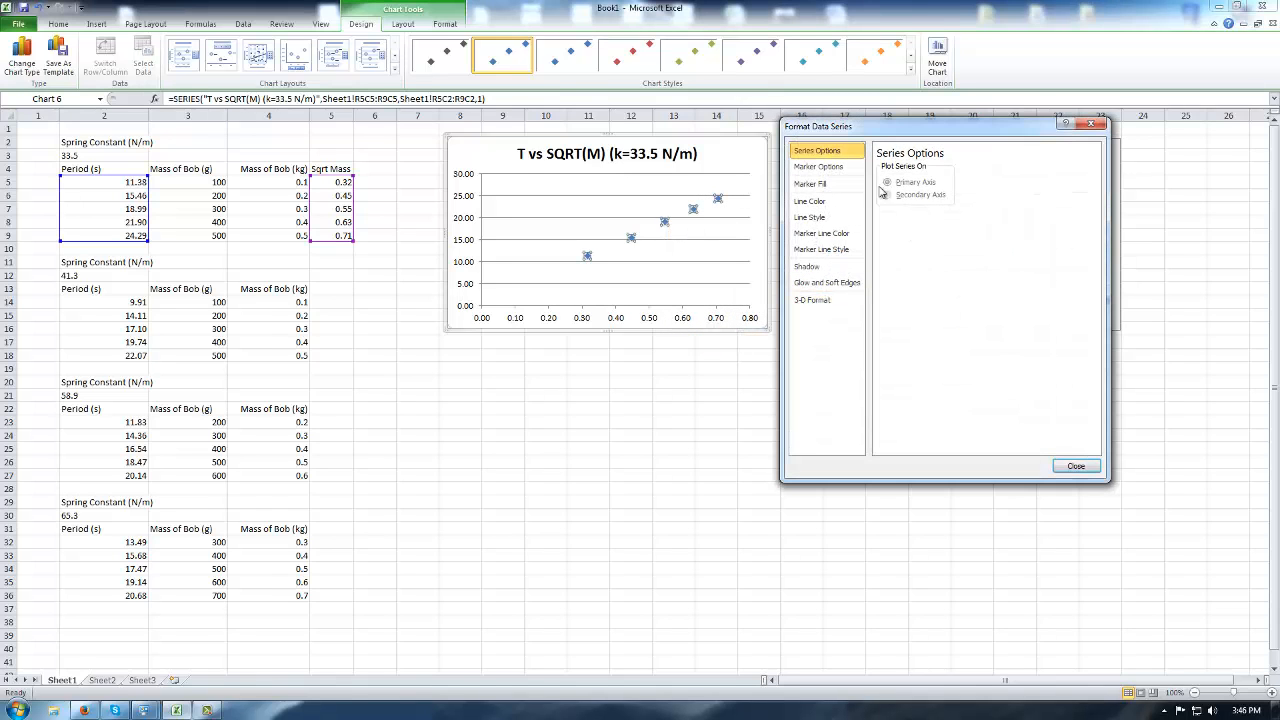
click(1091, 124)
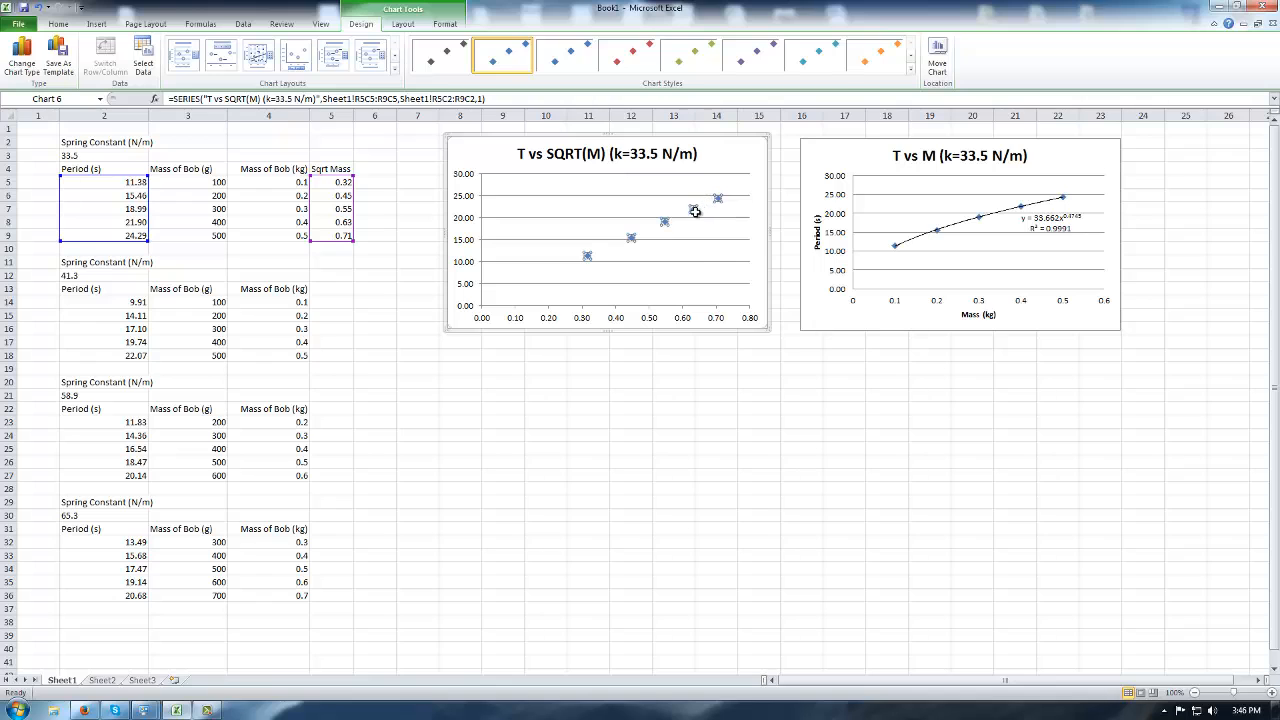
right_click(695, 212)
Add a linear trendline showing y = 33.335x + 0.7313 and R² = 0.9995 at the plot's upper left.
click(749, 300)
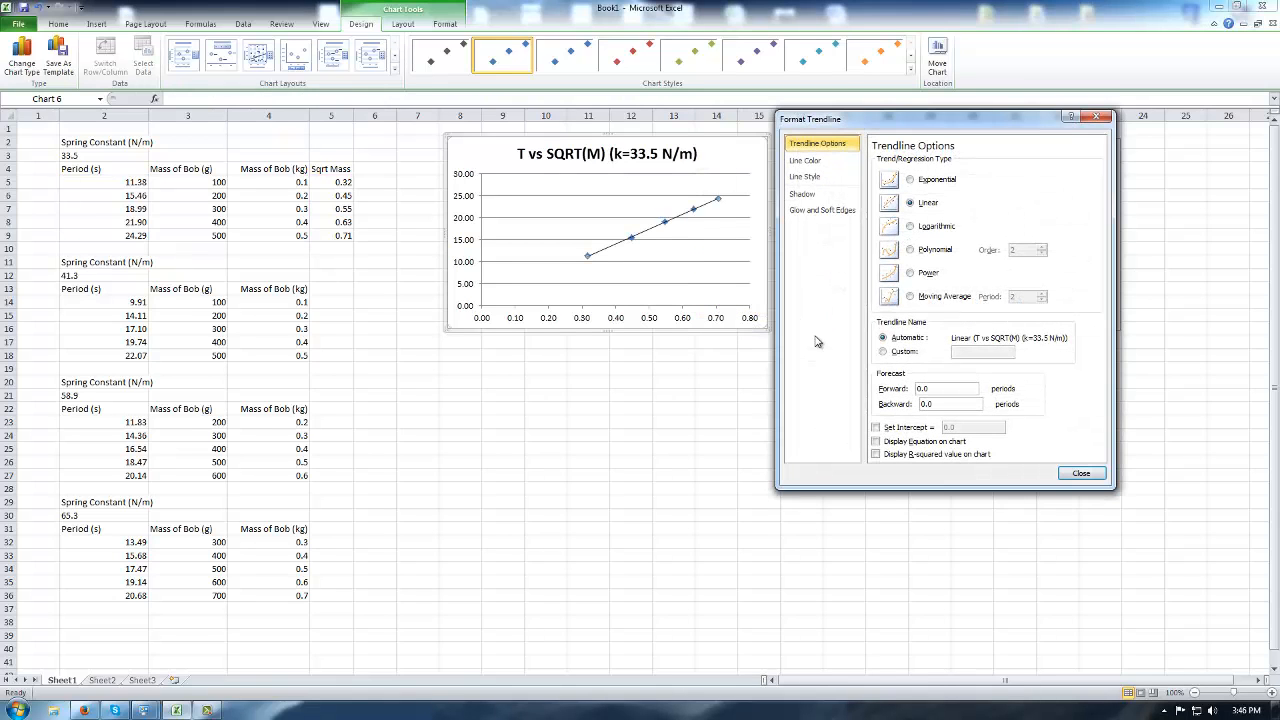
click(910, 428)
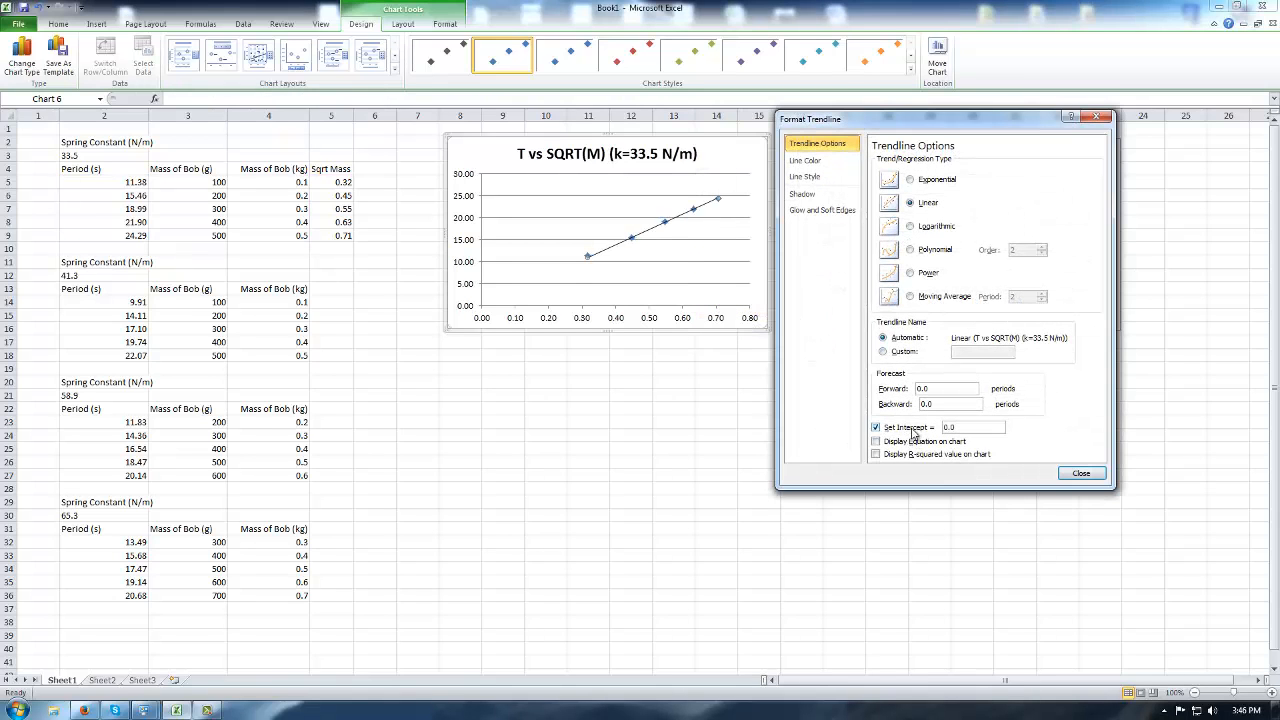
click(930, 442)
click(934, 455)
click(1081, 473)
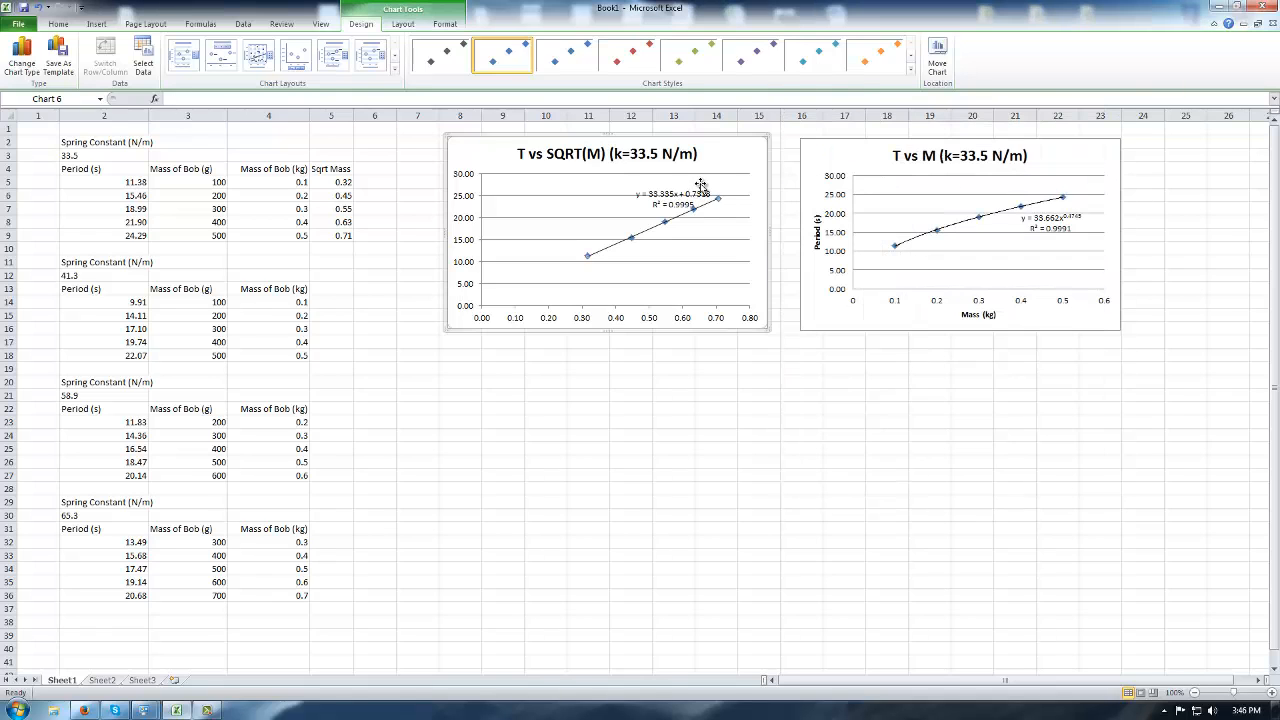
click(678, 194)
drag(681, 188, 542, 200)
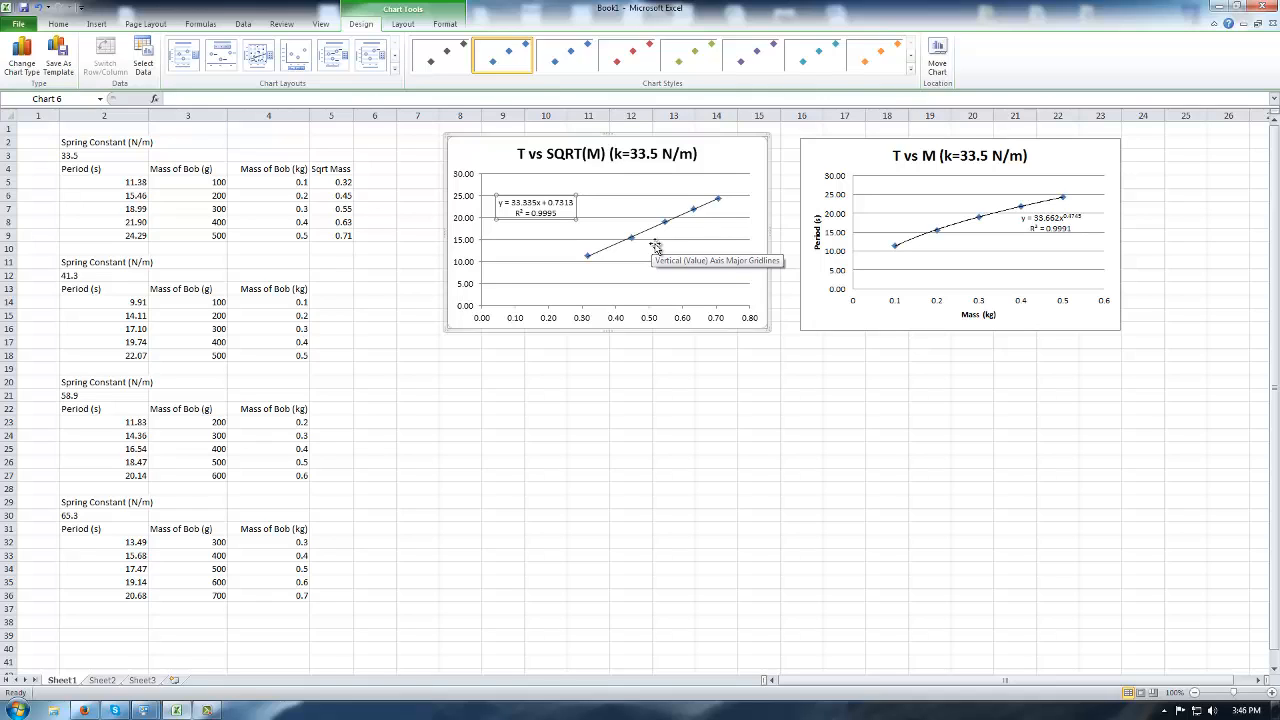
click(983, 222)
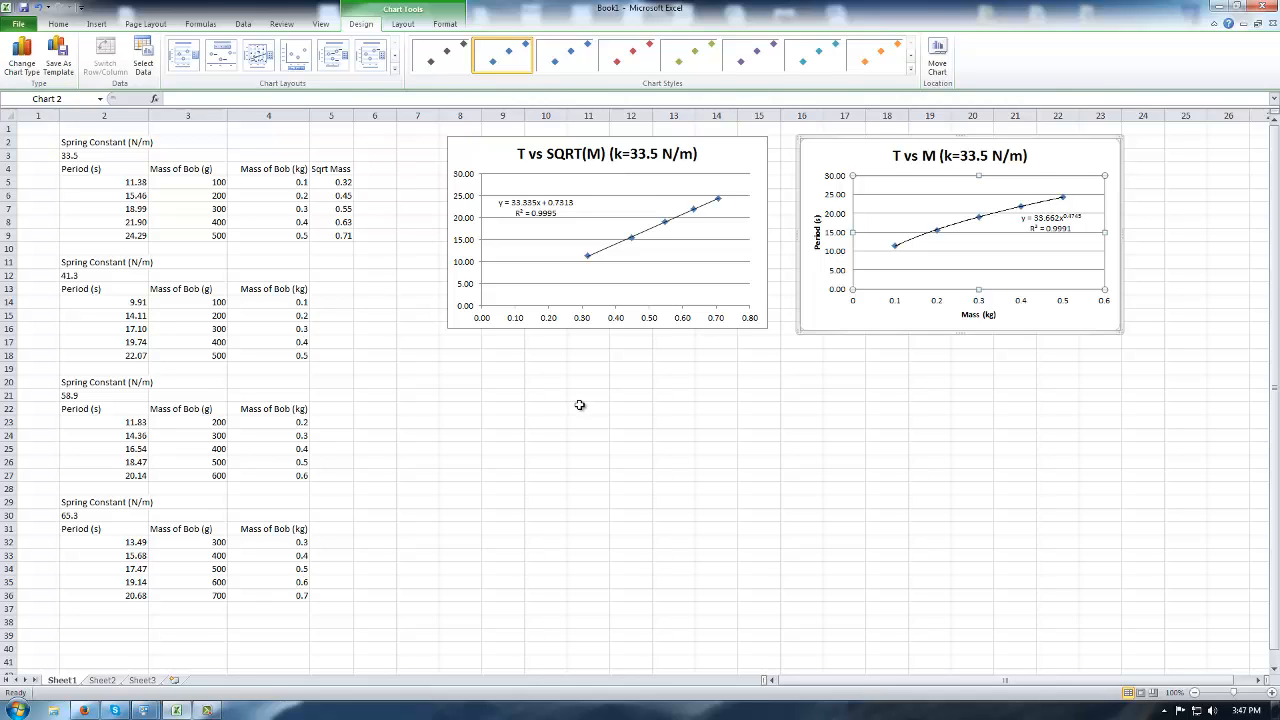
Enter the contact's e-mail address in cell R22C8 so it becomes a hyperlink.
click(452, 407)
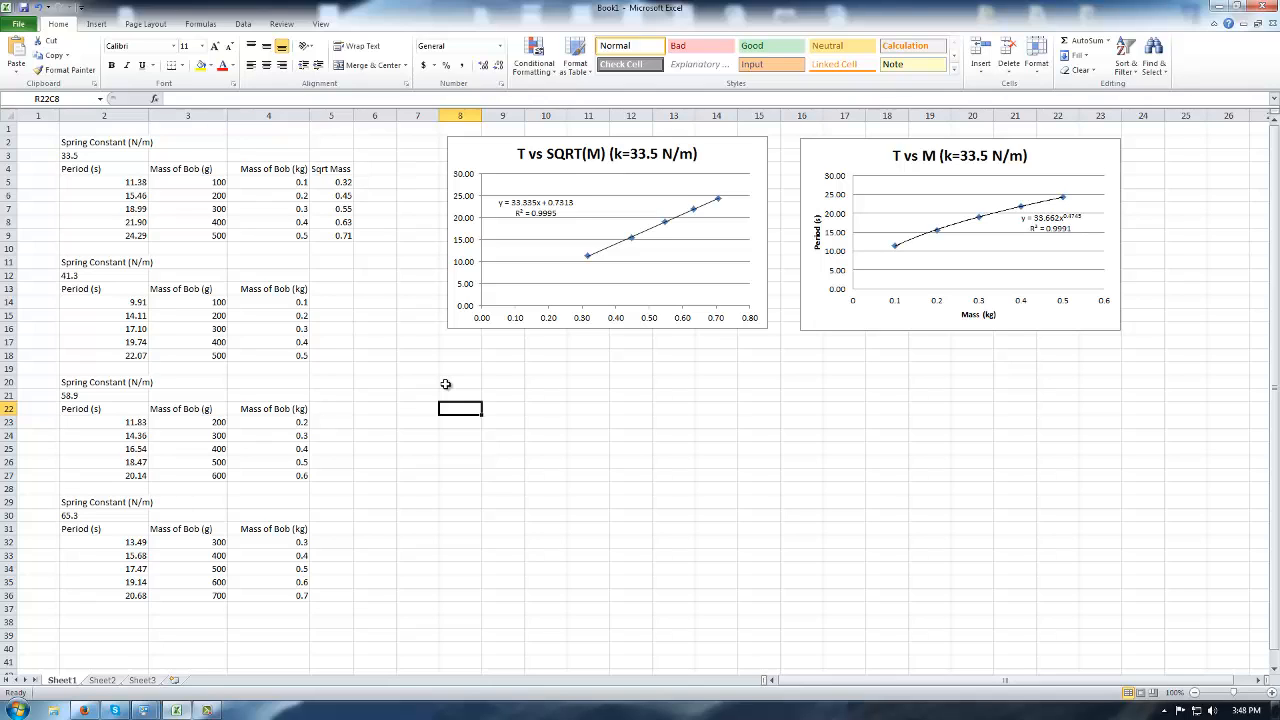
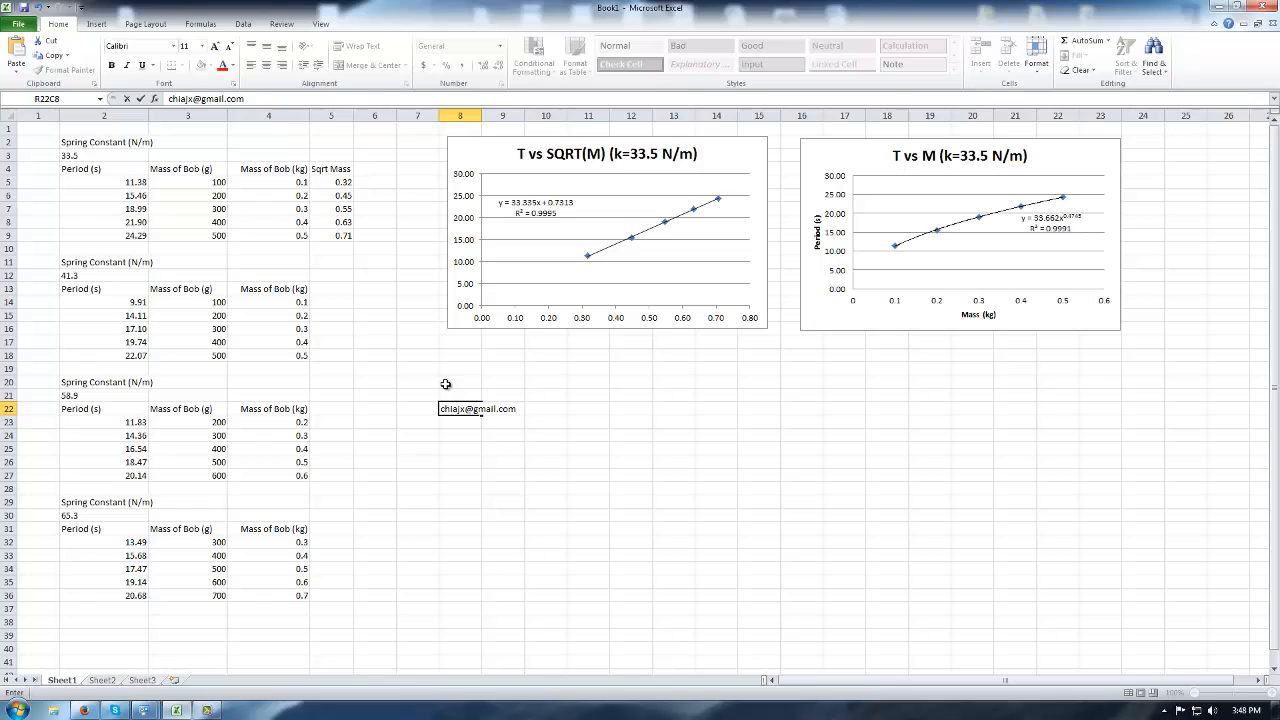
click(452, 421)
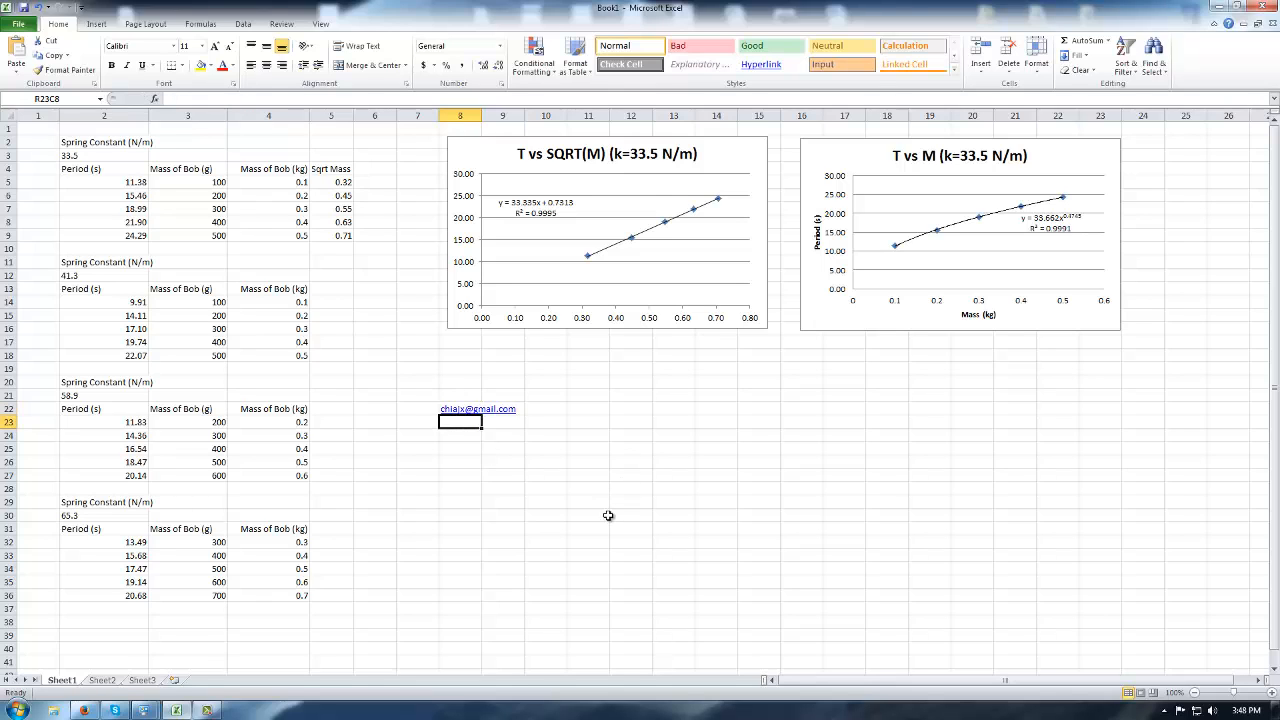